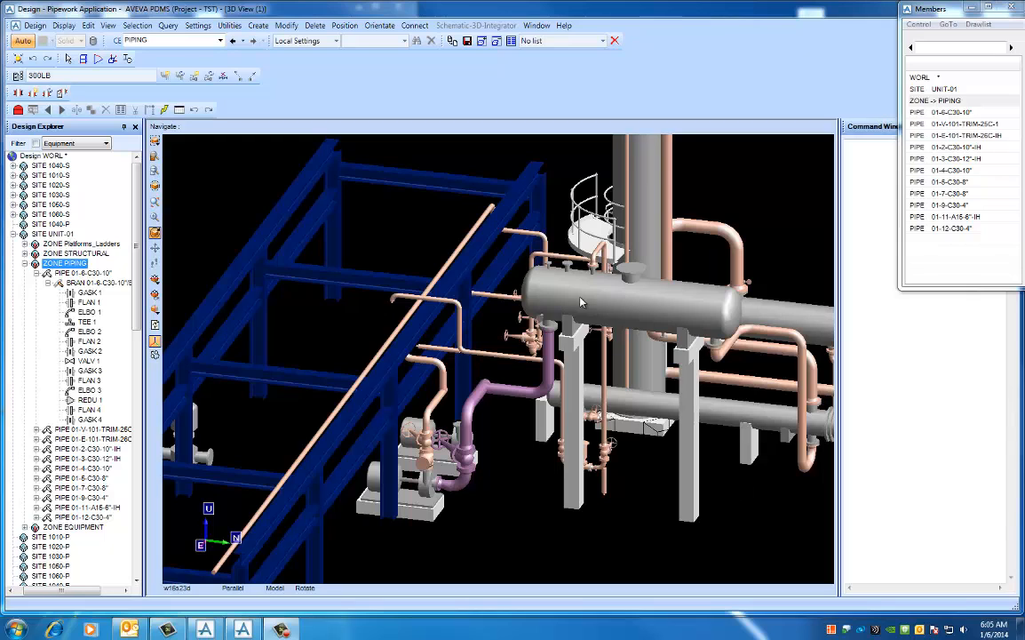
- Examine vessel 01-V-102, pump 01-P-101A and the members of branch 01-6-C30-10"/B1 that links them
click(581, 303)
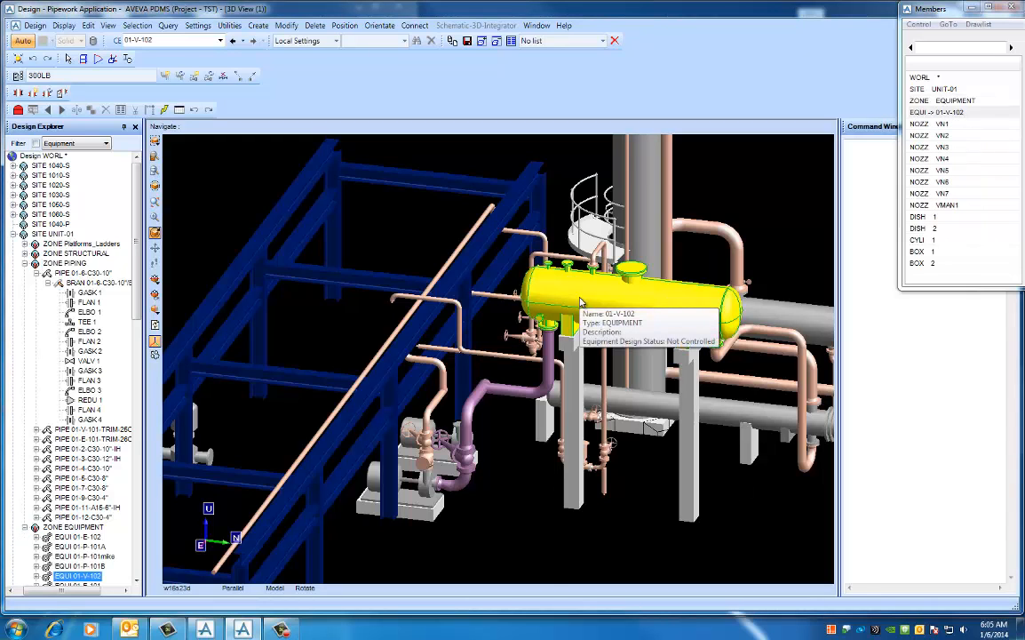
click(429, 489)
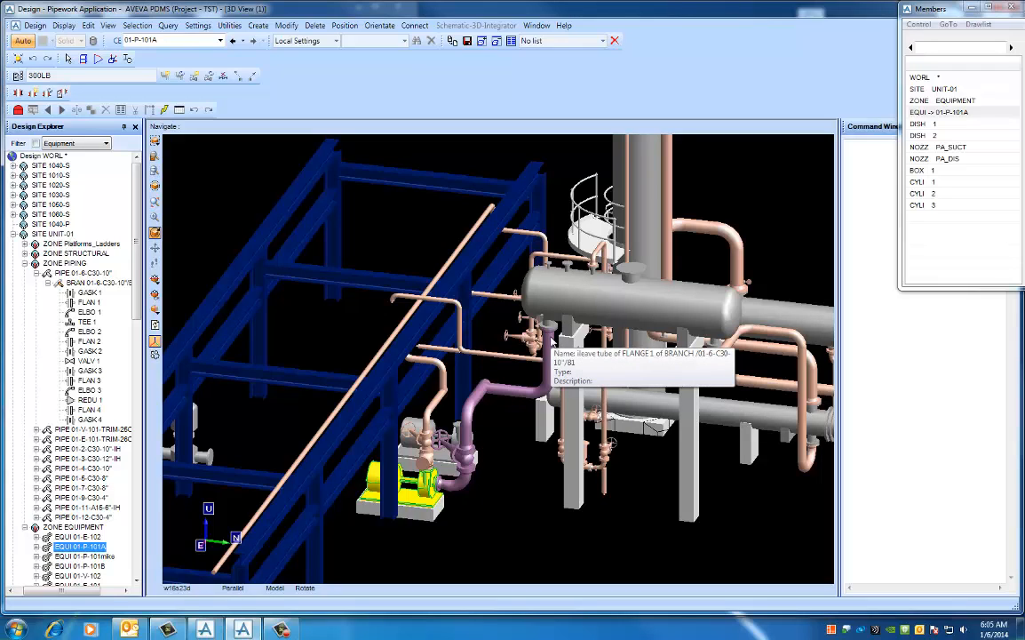
click(551, 377)
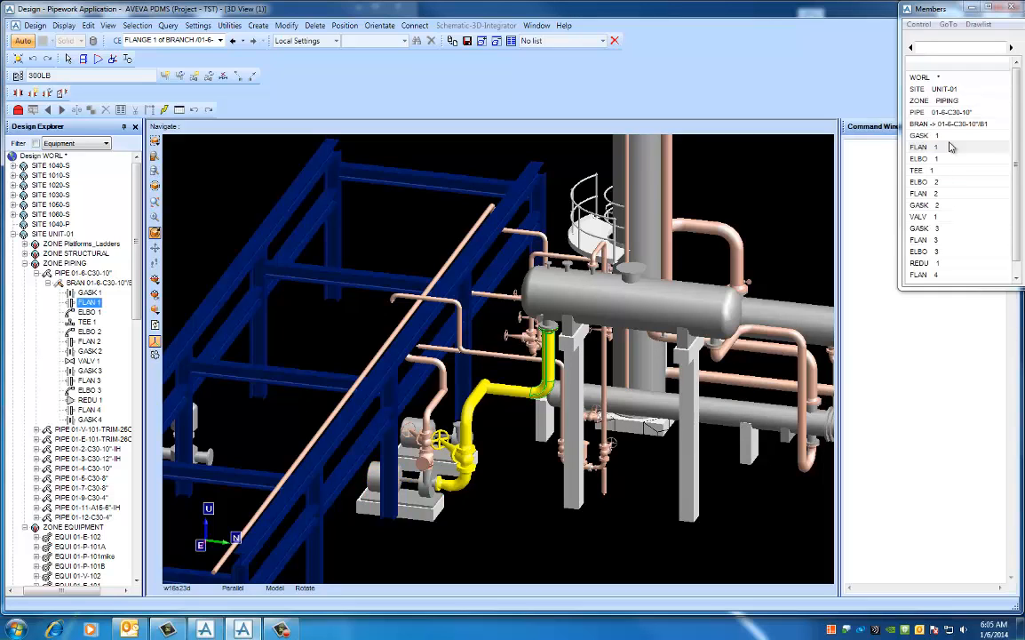
click(940, 113)
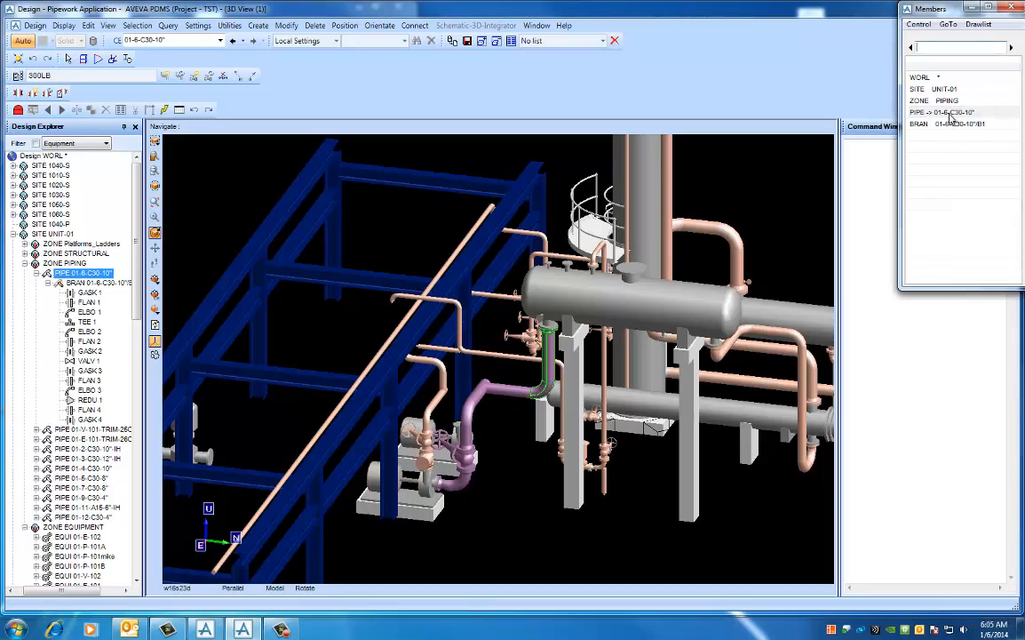
click(948, 124)
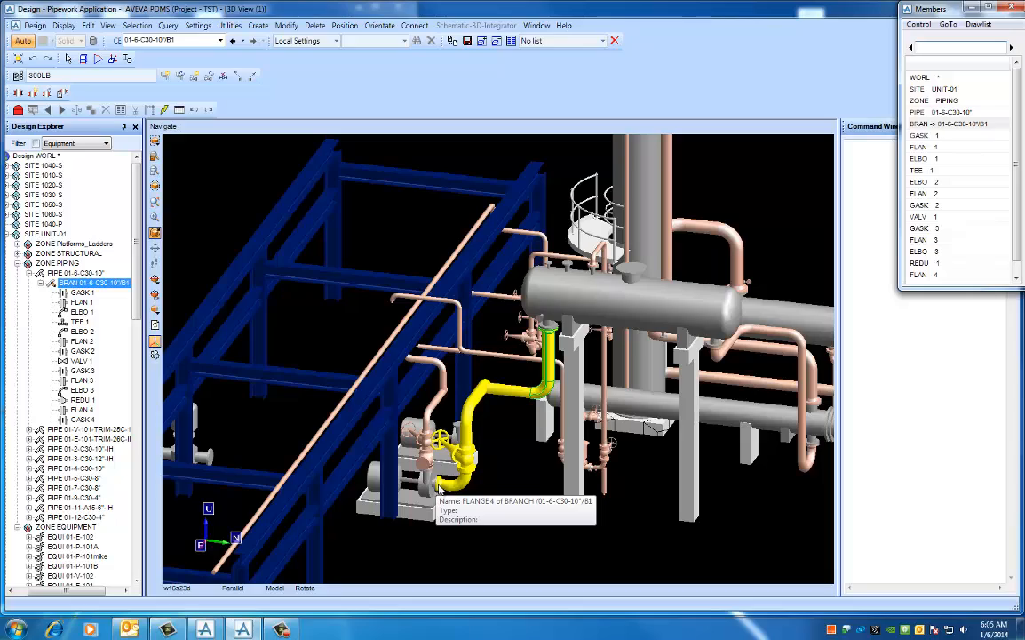
- Remove the whole PIPERACK structure from the 3D view
middle_drag(439, 487, 560, 301)
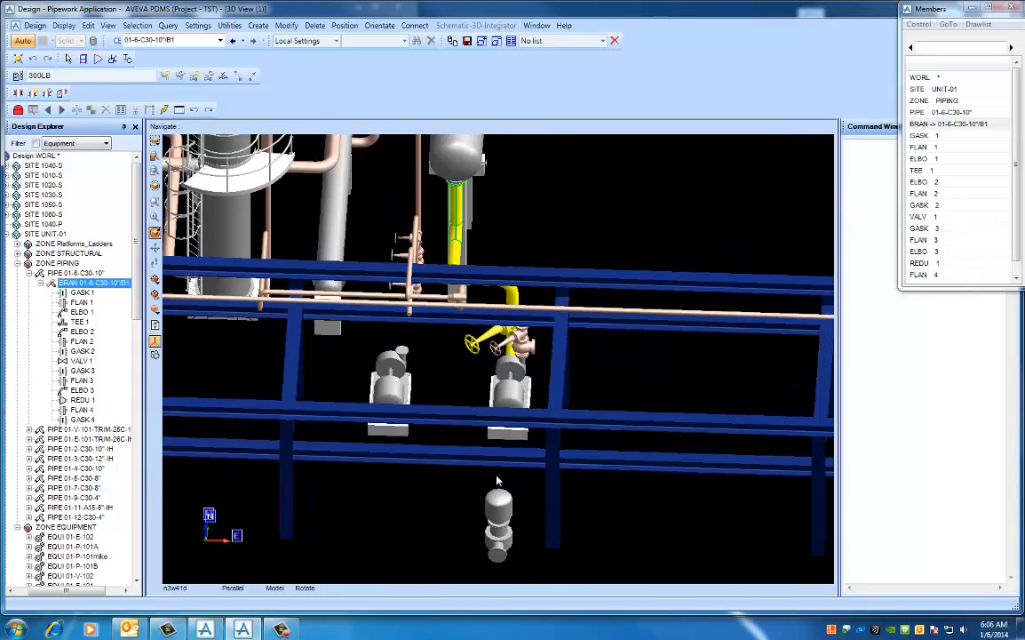
click(568, 283)
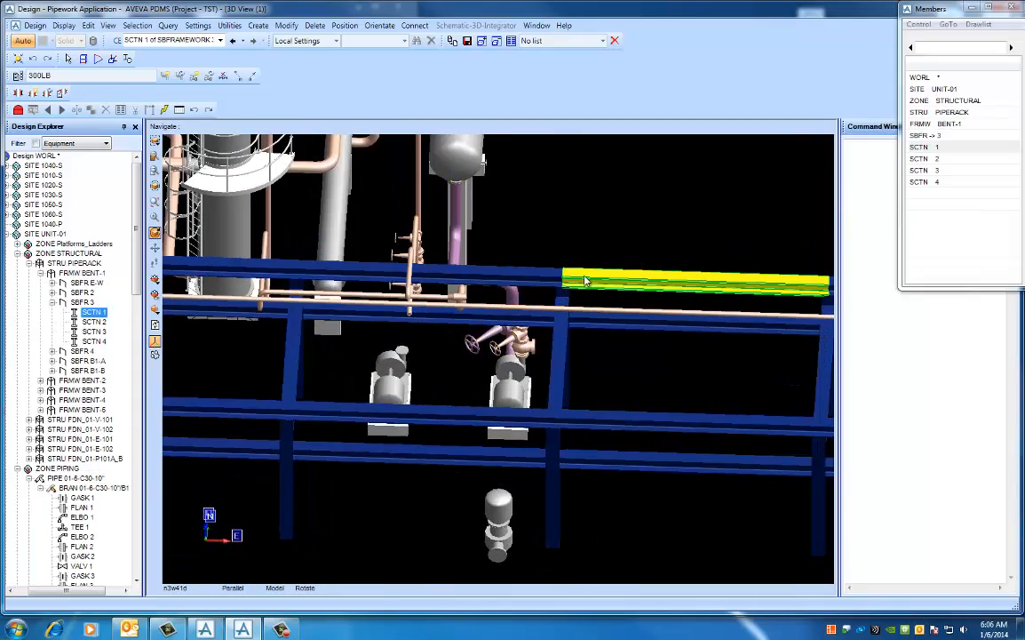
click(69, 264)
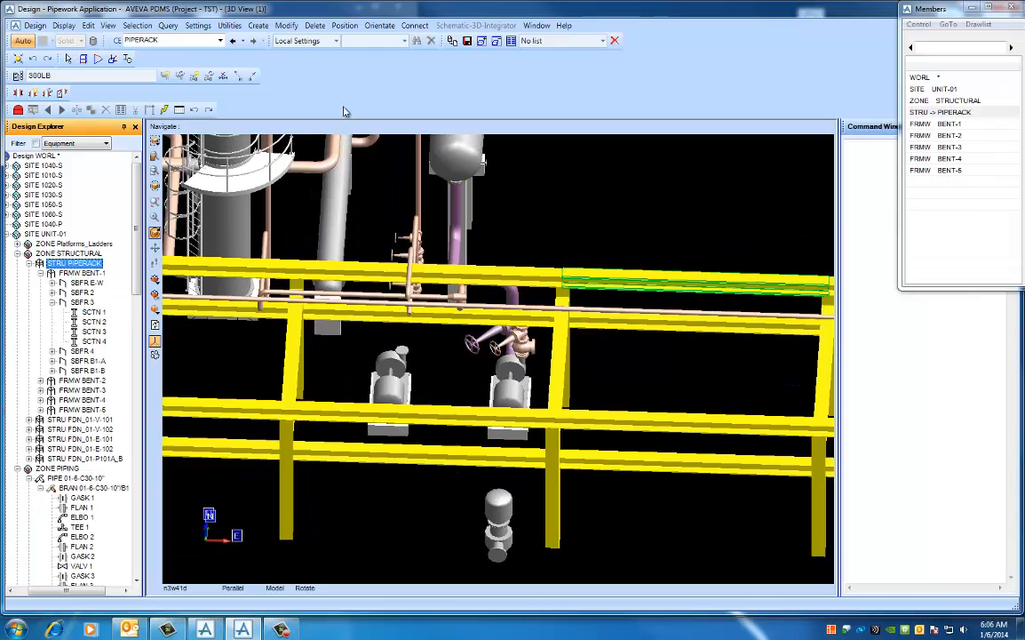
click(497, 43)
- Start creating a branch named 01-6-C30-10"/B2 under pipe 01-6-C30-10"
middle_drag(400, 302, 512, 369)
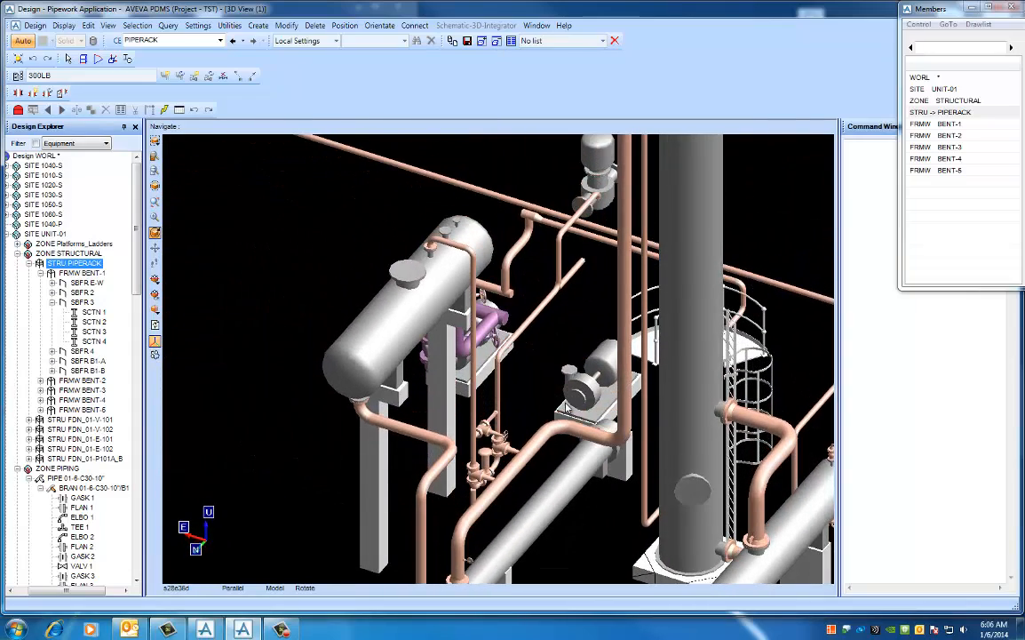
middle_click(565, 402)
scroll(486, 359, up, 1)
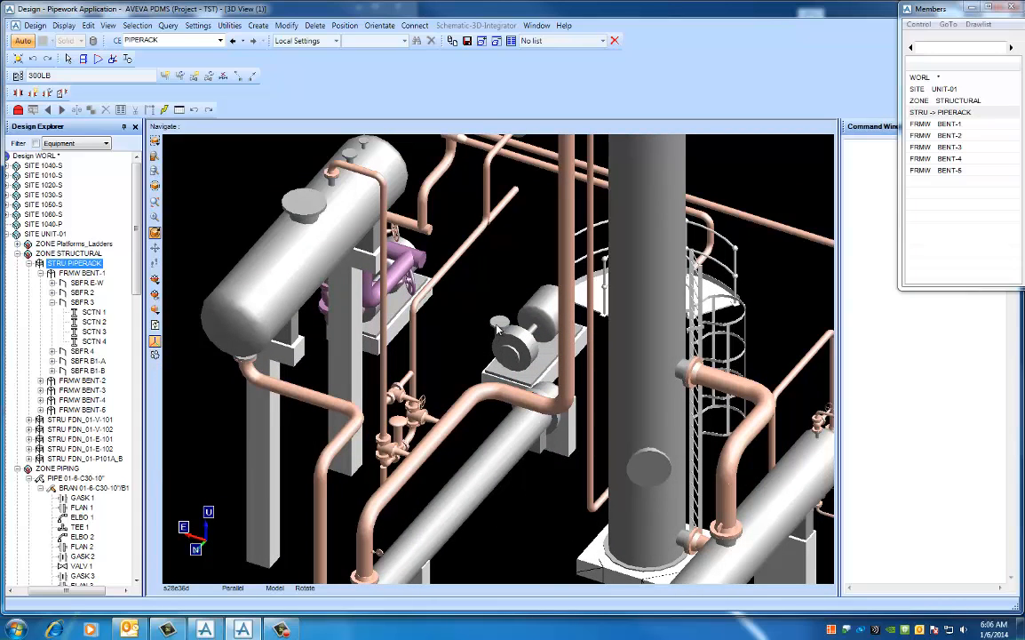
click(427, 266)
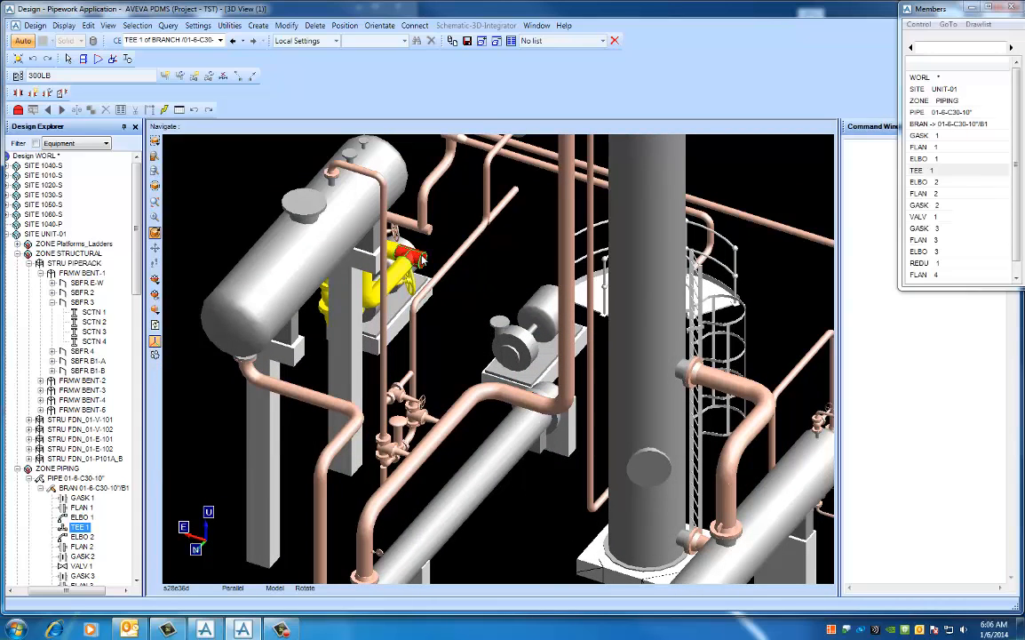
click(944, 113)
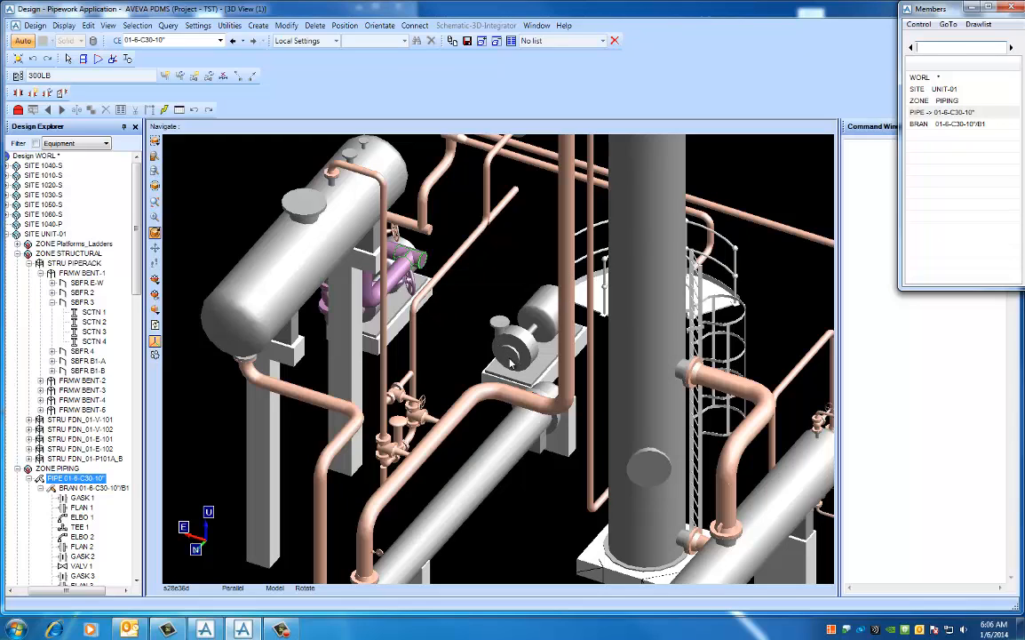
mouse_move(512, 359)
click(257, 26)
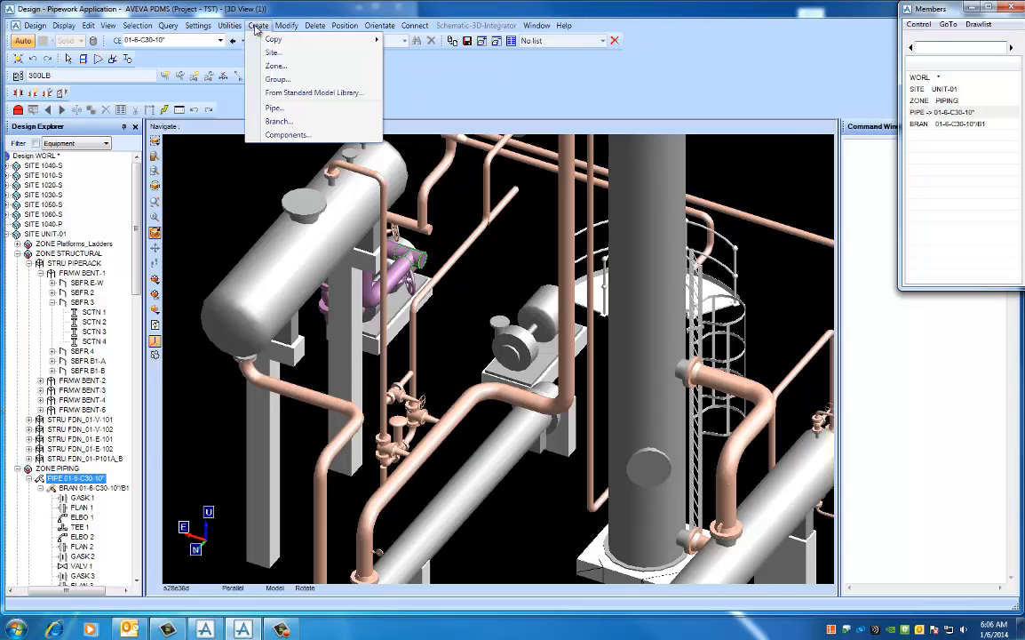
click(313, 126)
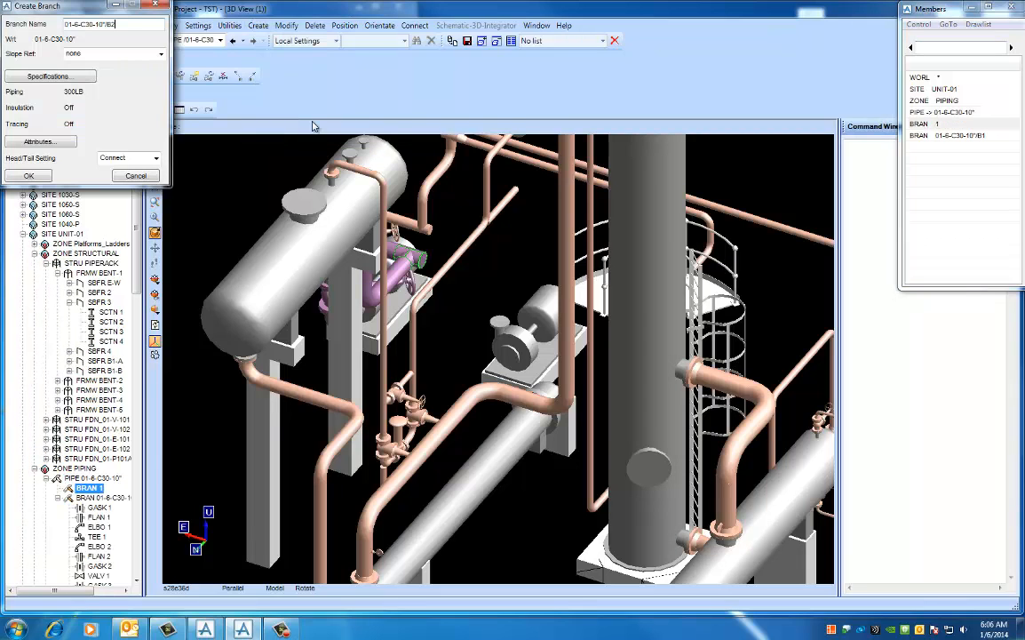
click(127, 28)
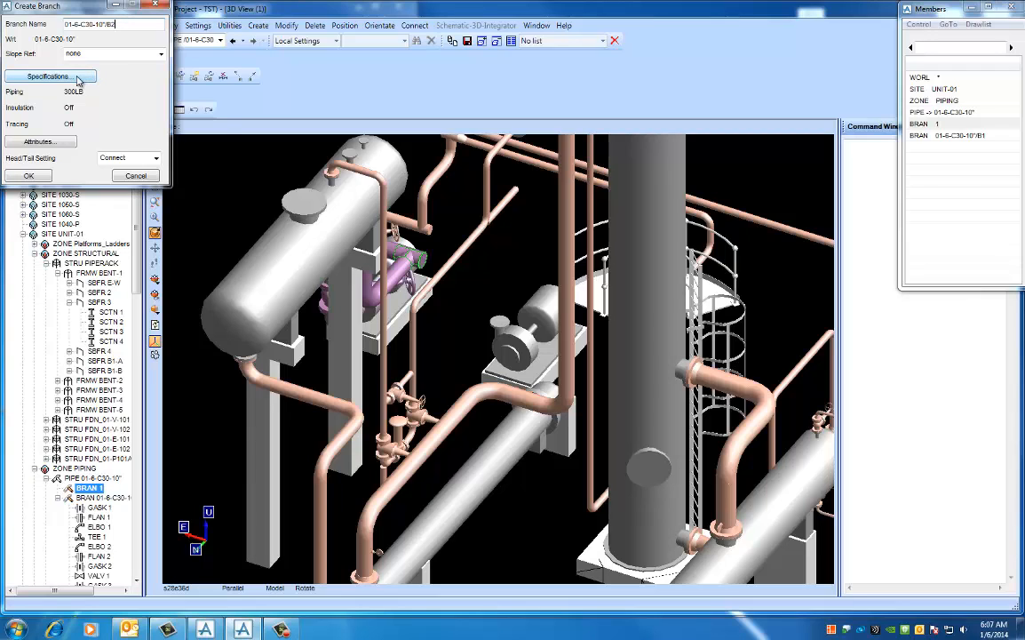
- Assign the 300LB piping specification without insulation or tracing, accept the default branch attributes, and create the branch with the Connect head/tail setting
click(79, 79)
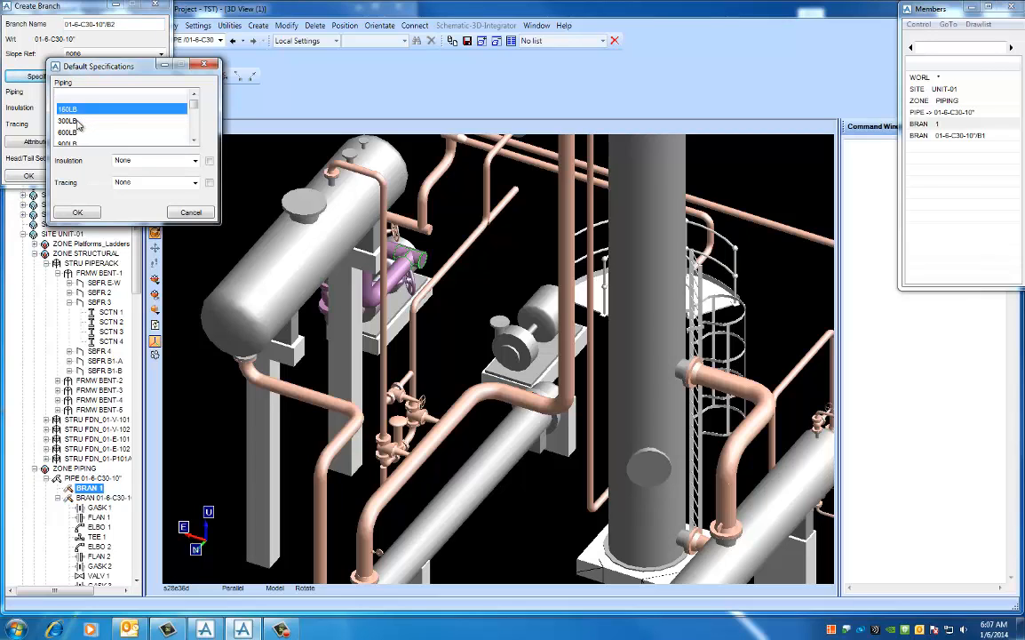
click(71, 121)
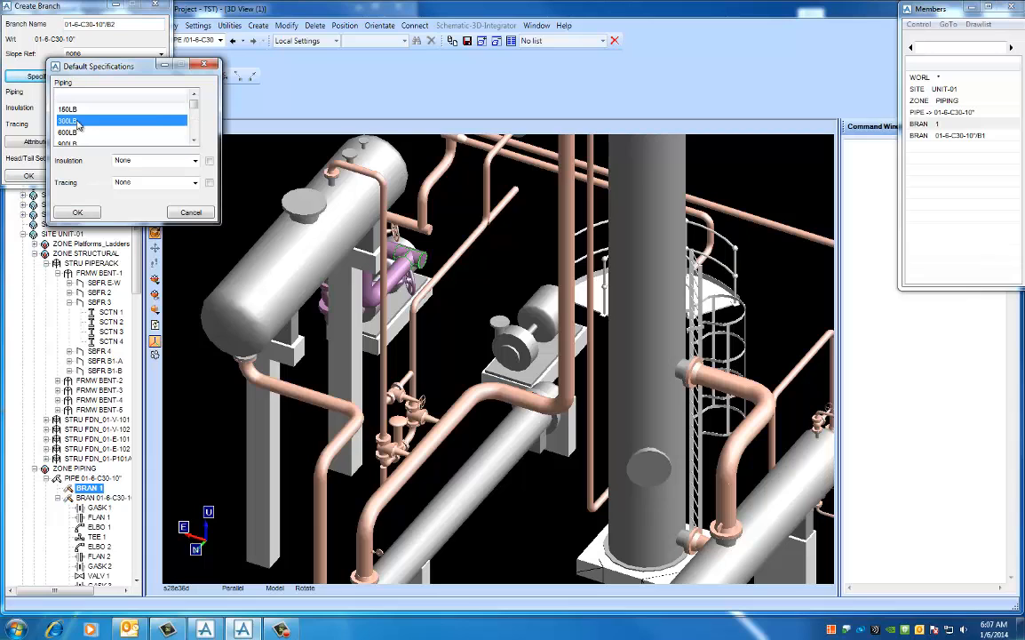
click(80, 213)
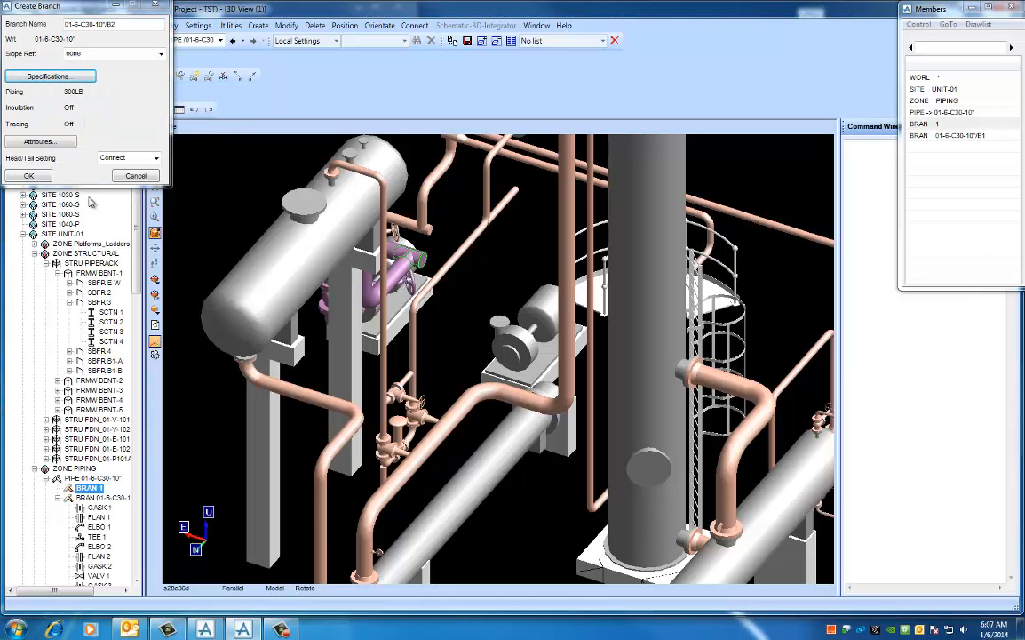
click(40, 142)
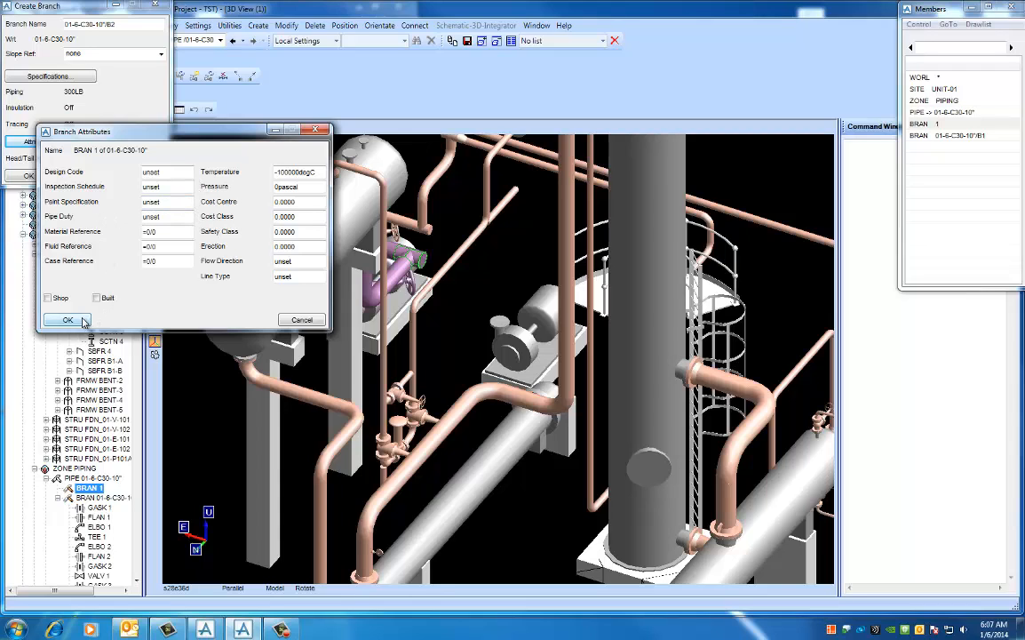
click(68, 320)
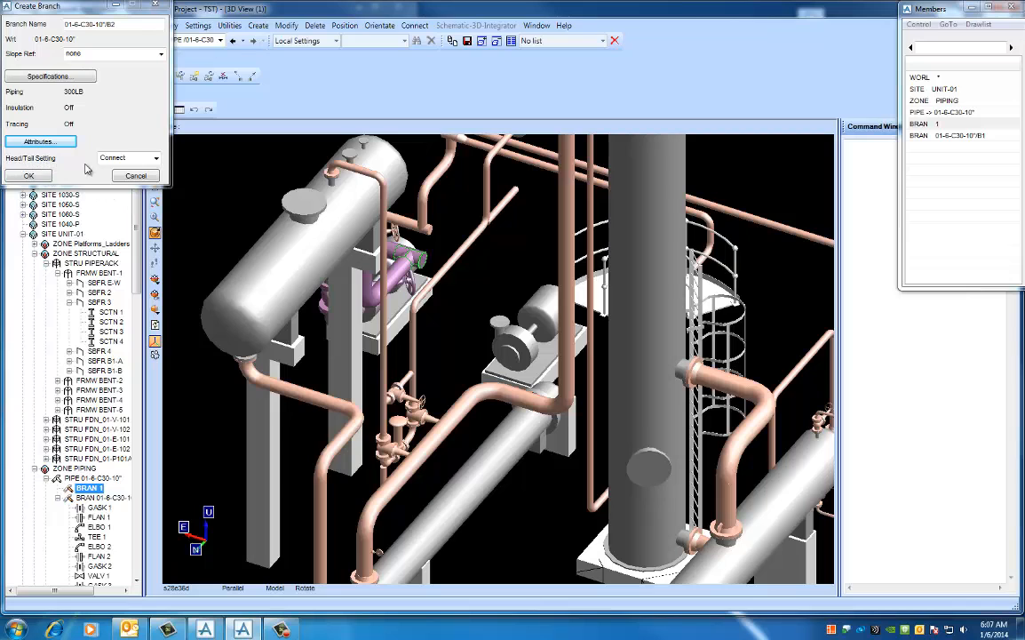
click(41, 174)
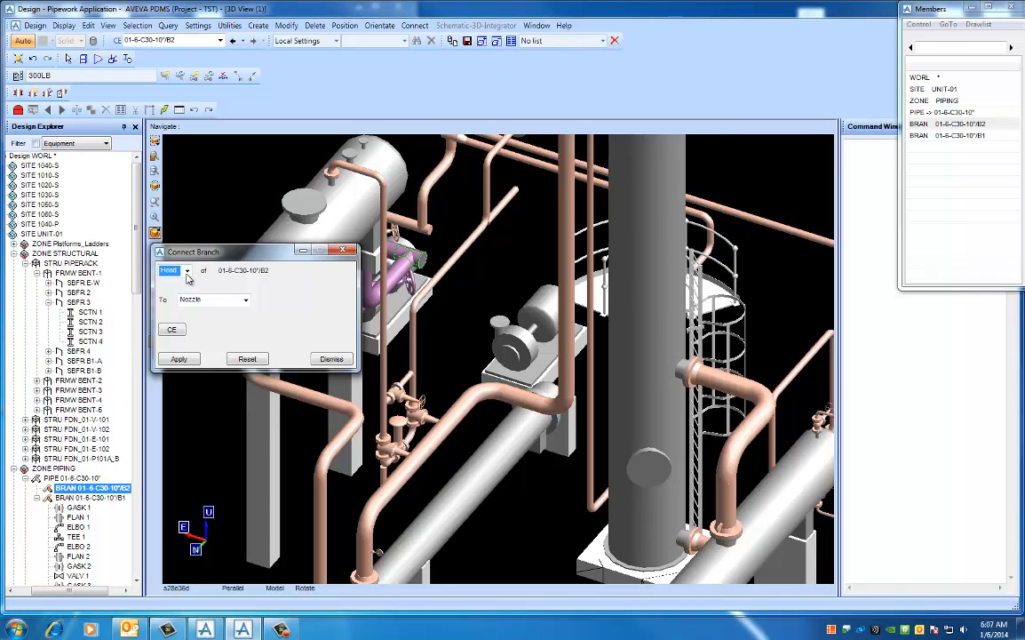
- Connect the head of branch 01-6-C30-10"/B2 to the open tee on branch 01-6-C30-10"/B1
click(187, 270)
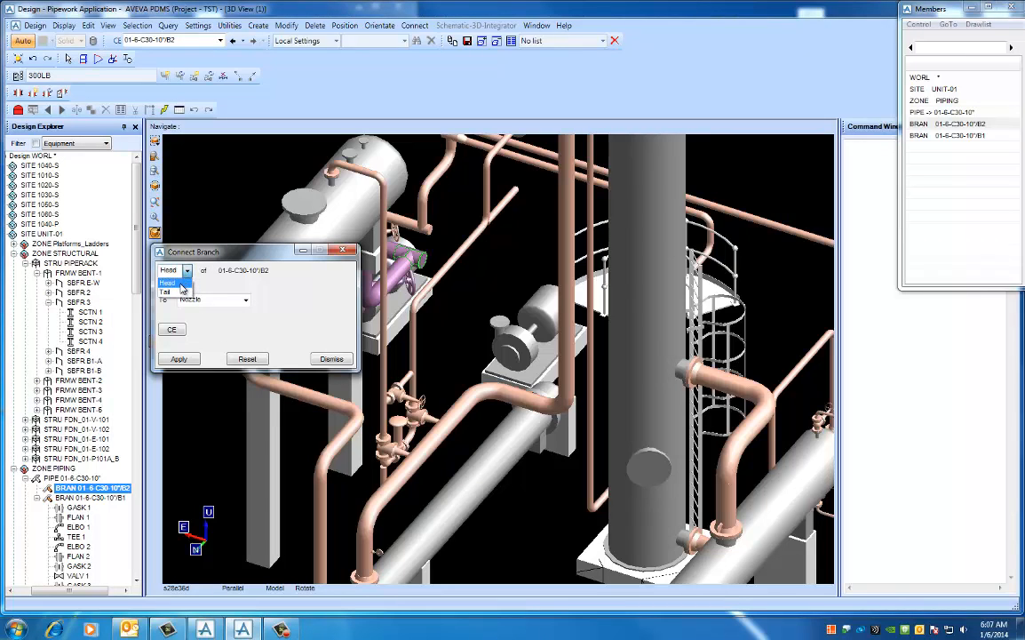
click(181, 283)
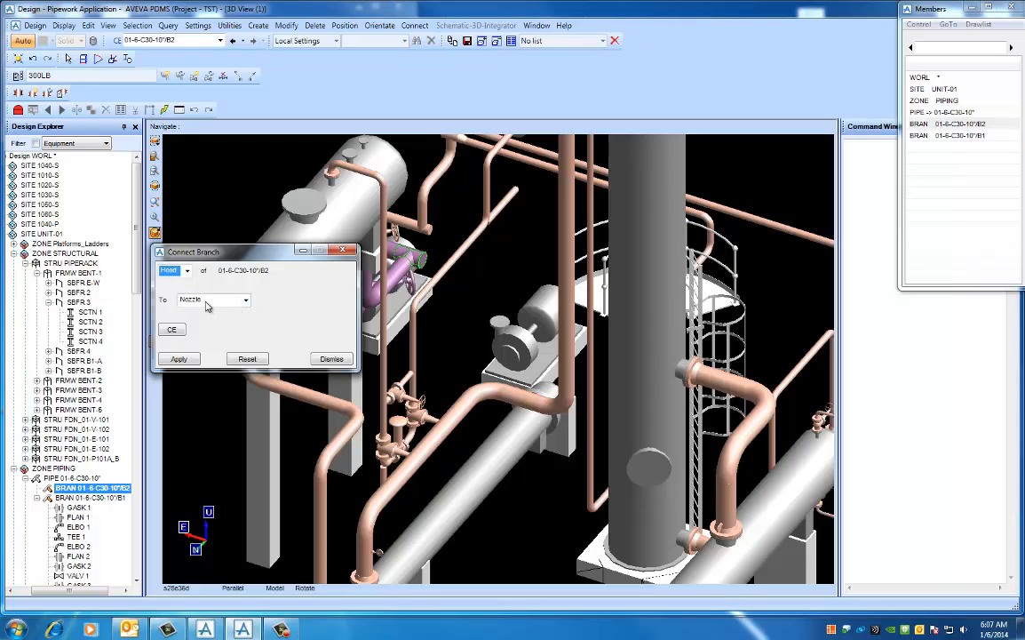
click(246, 301)
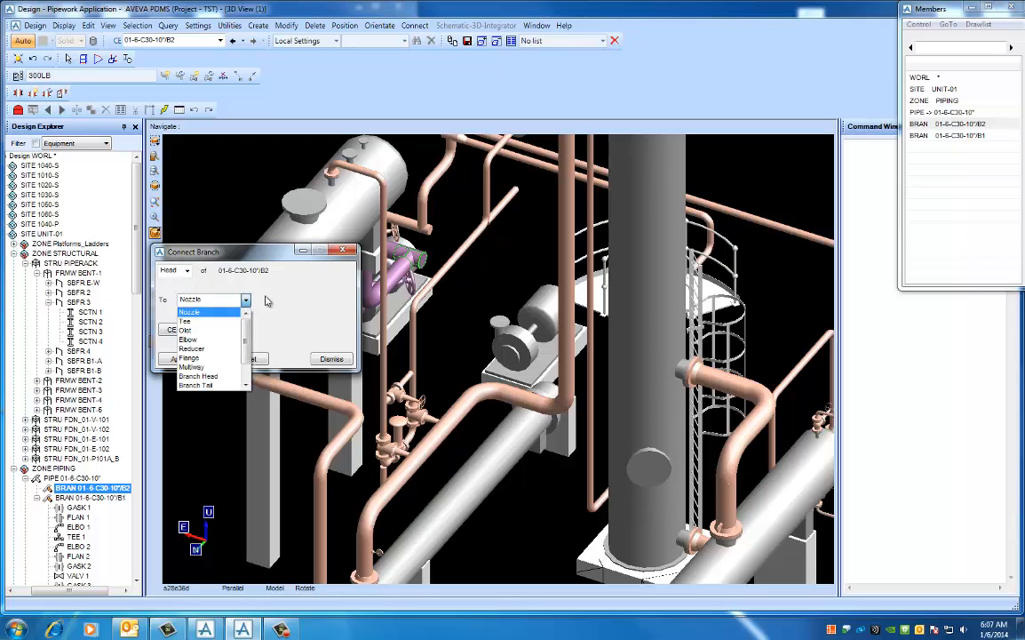
click(198, 321)
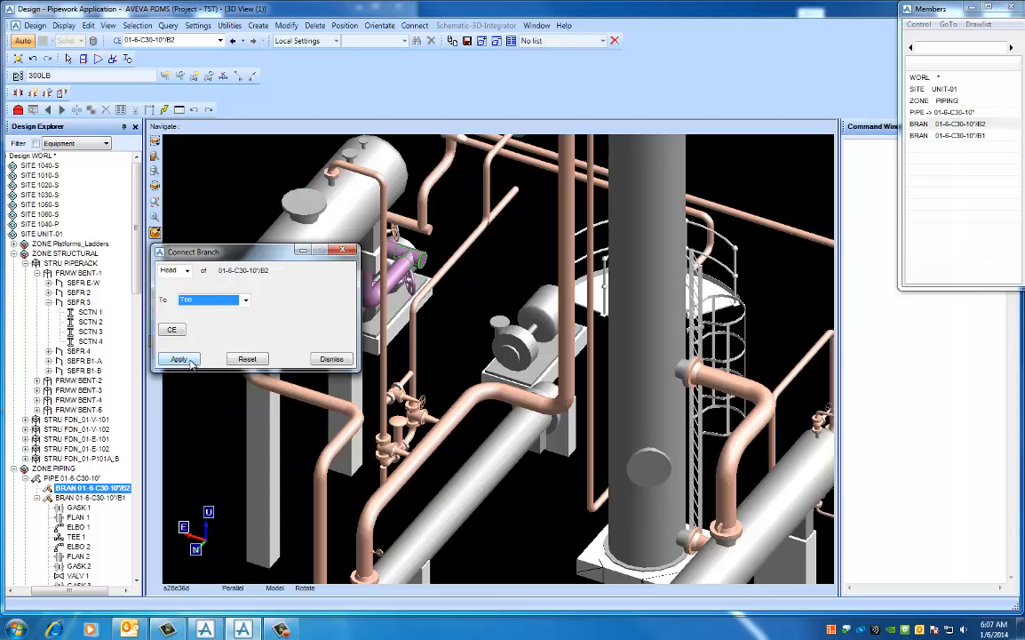
click(179, 359)
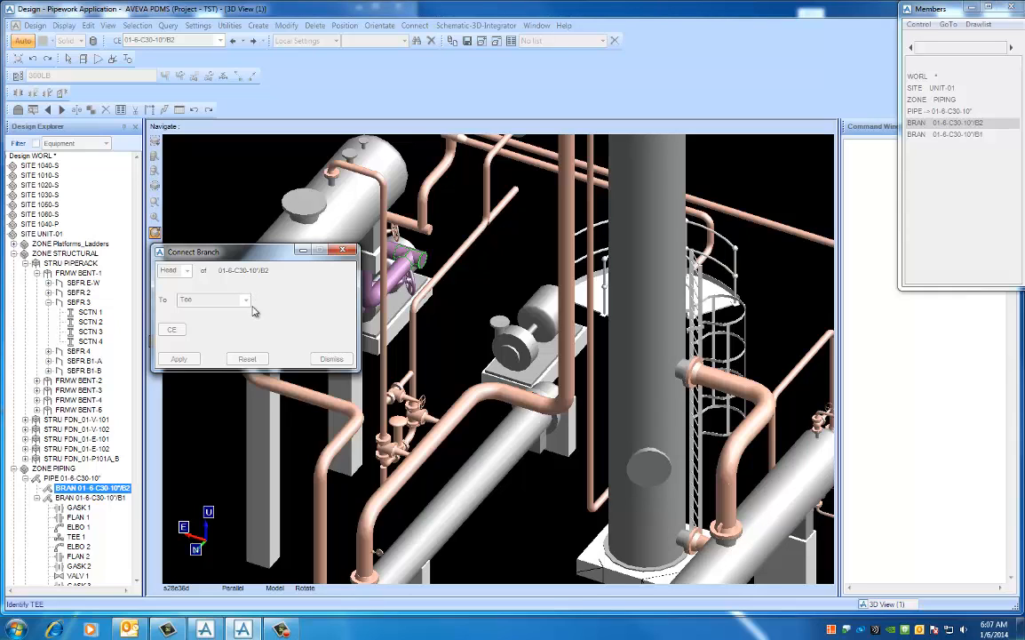
click(423, 261)
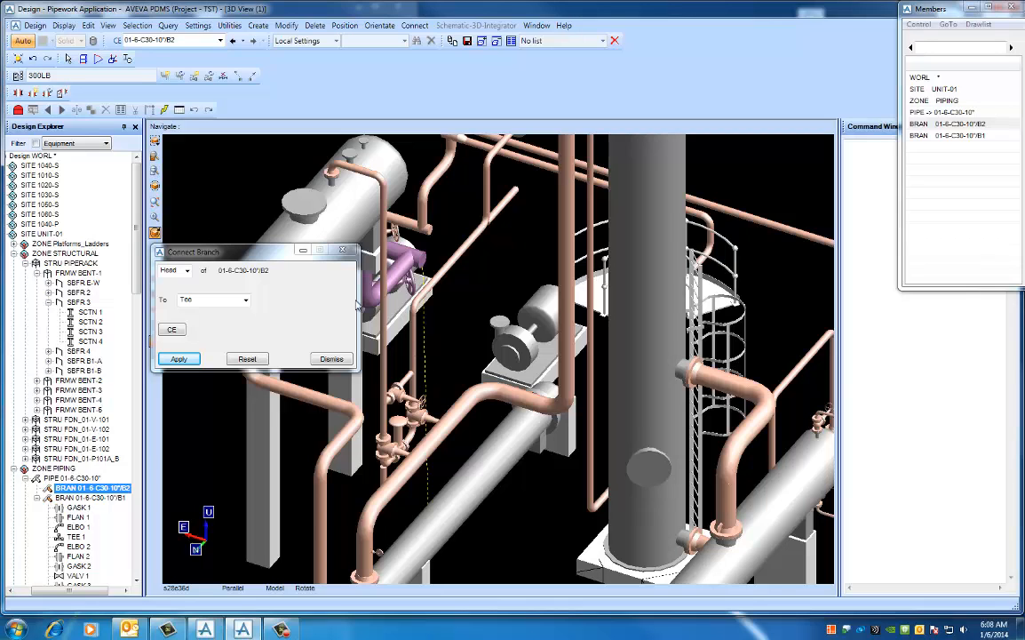
- Connect the tail of branch 01-6-C30-10"/B2 to the front nozzle of the second, unpiped pump and close the connection dialog
click(187, 271)
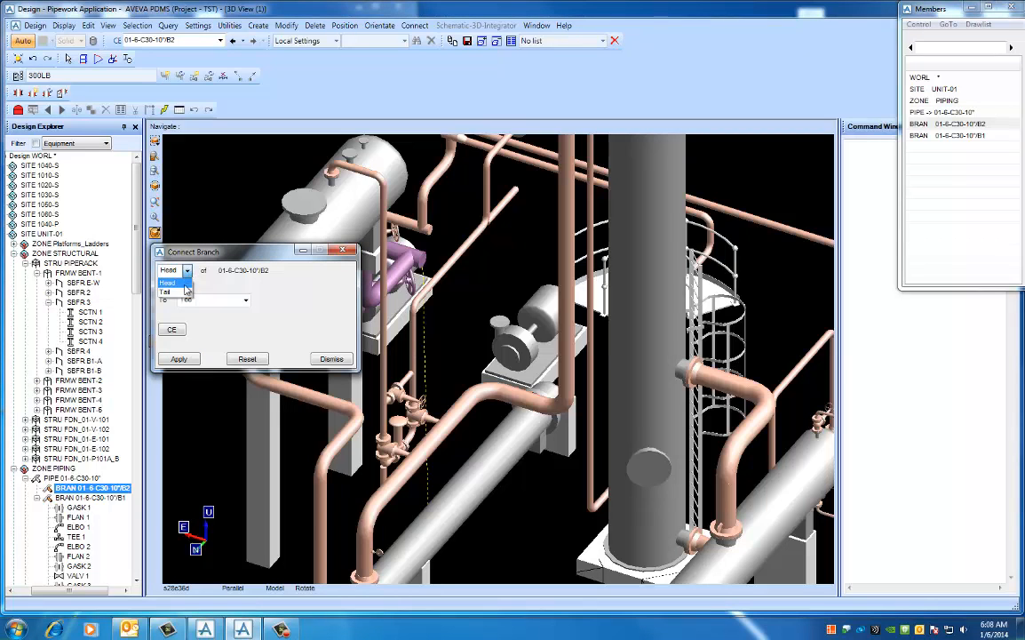
click(169, 288)
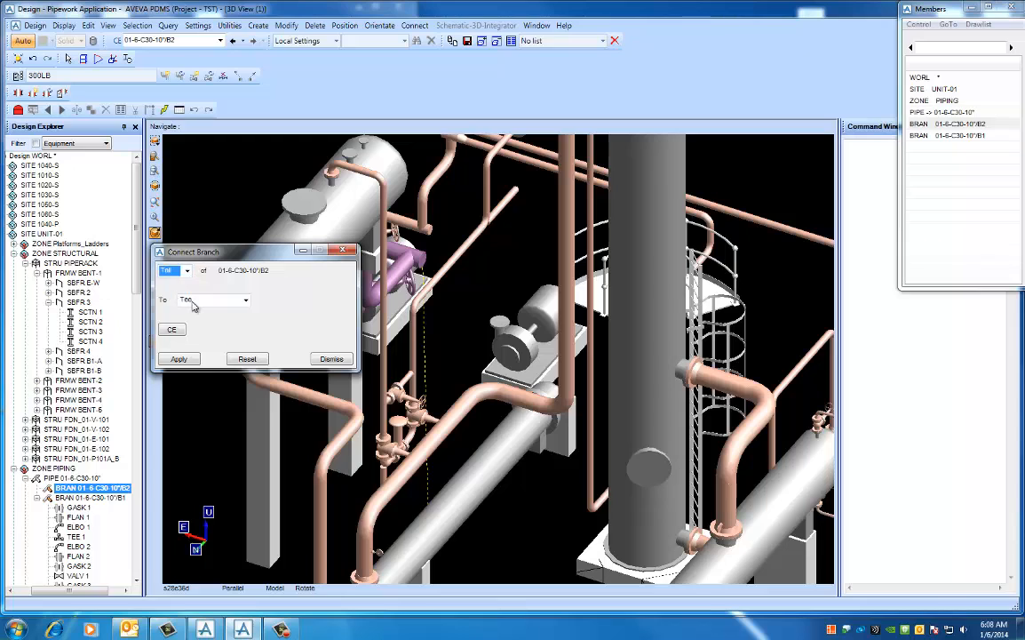
click(246, 302)
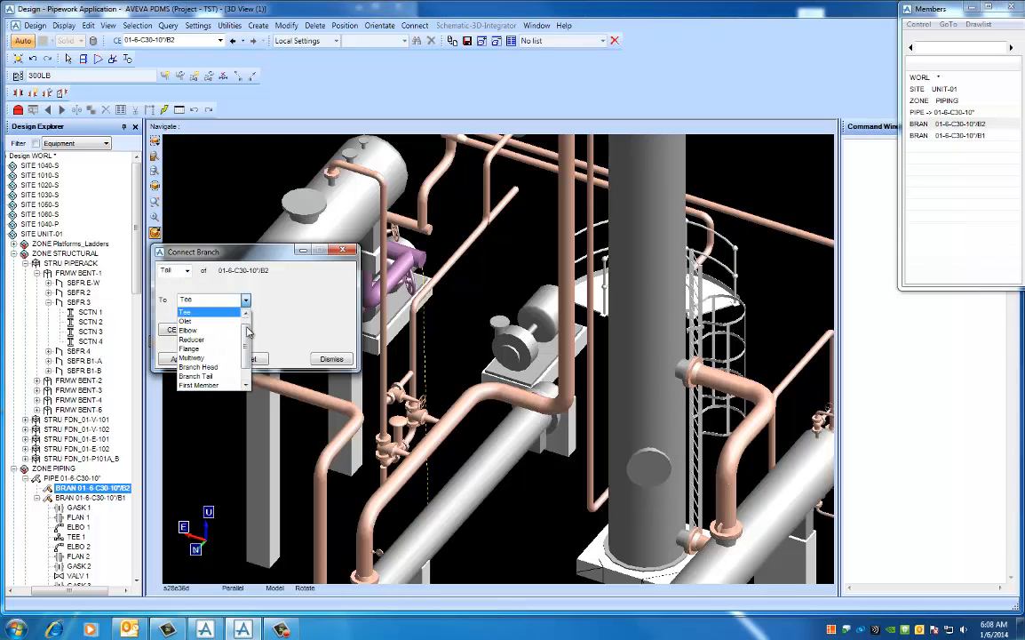
click(190, 312)
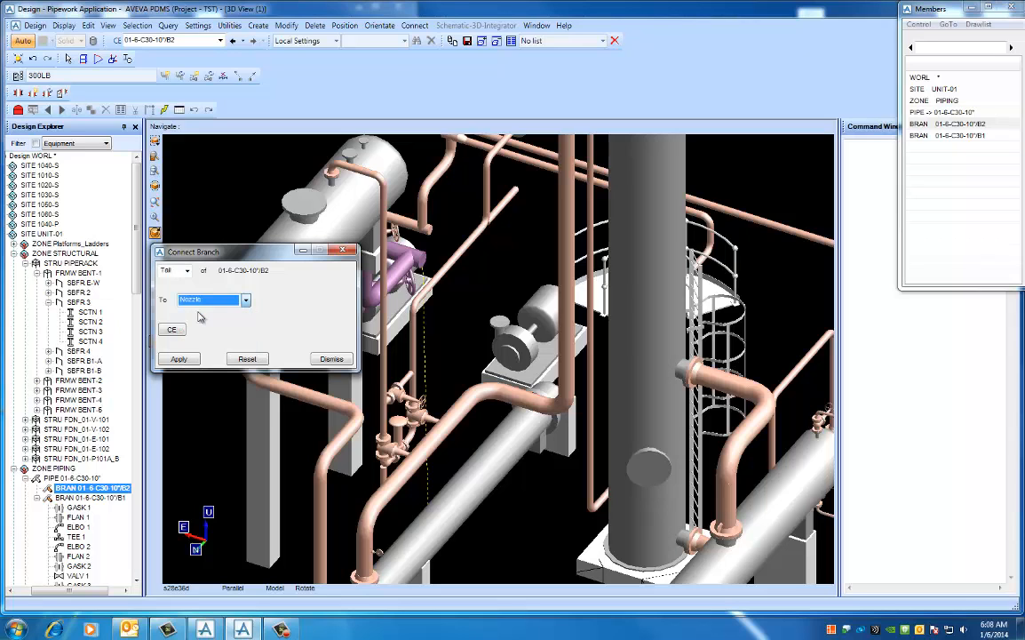
click(180, 360)
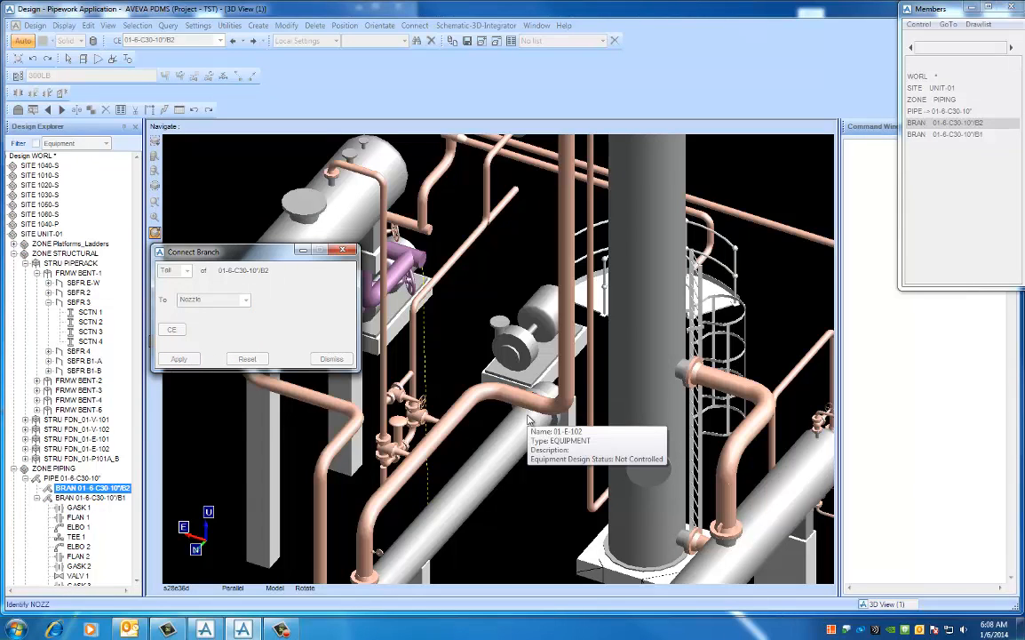
click(505, 357)
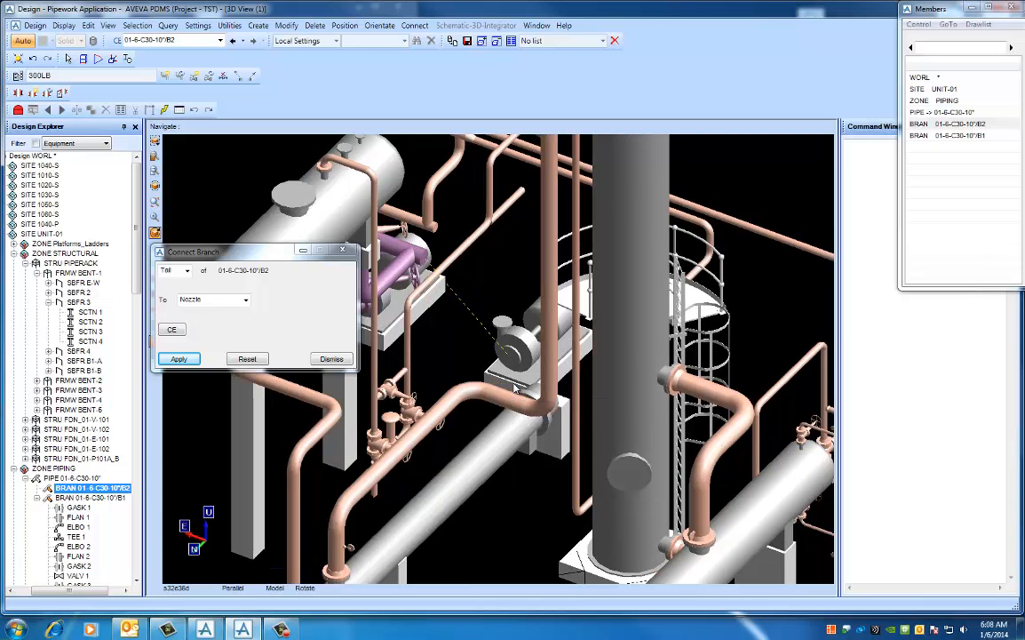
click(331, 359)
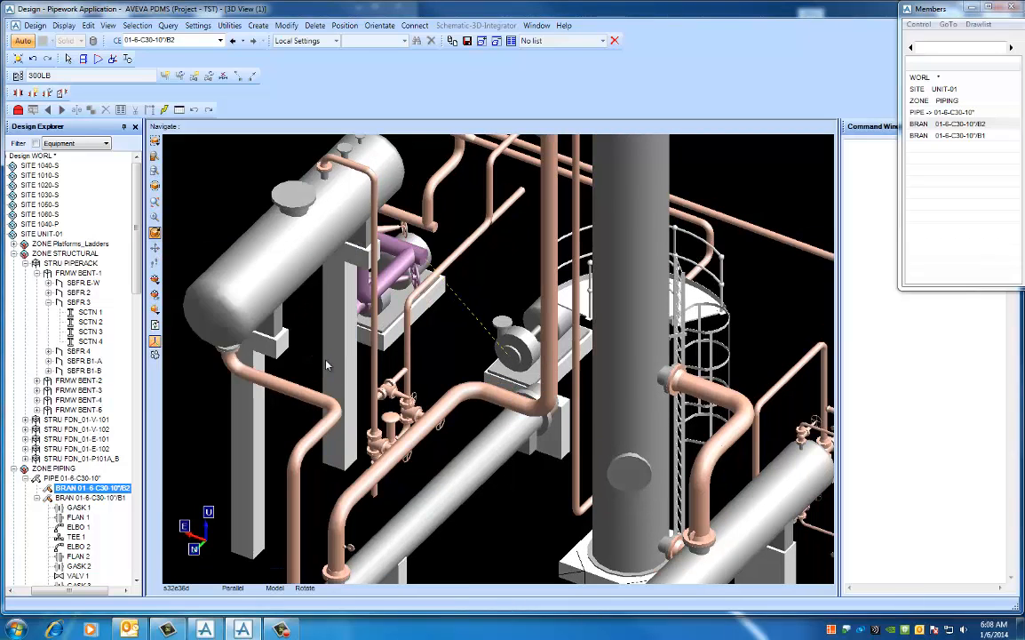
mouse_move(521, 360)
click(64, 26)
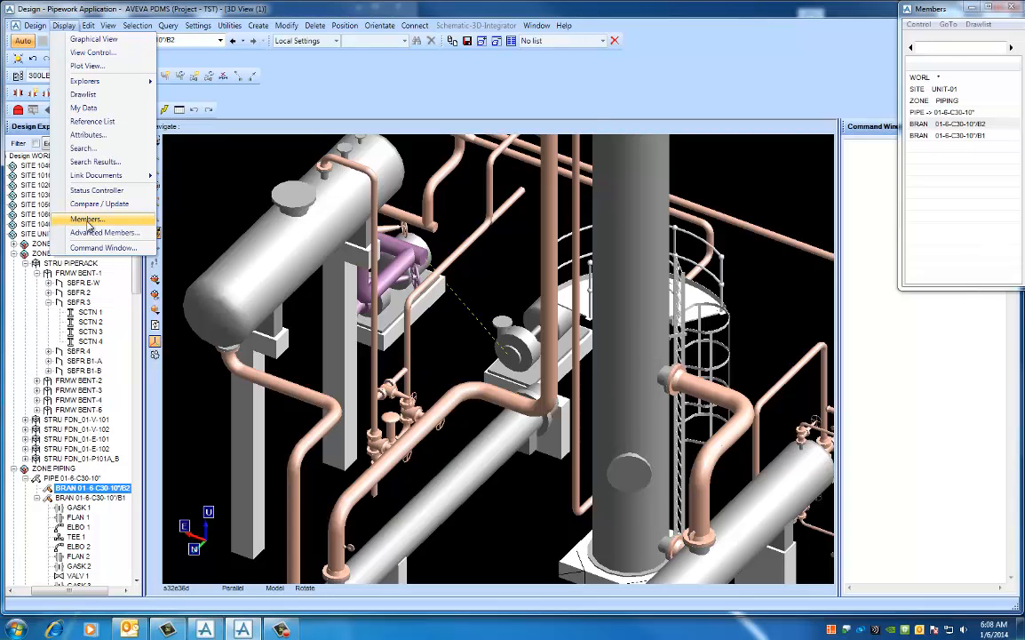
click(64, 24)
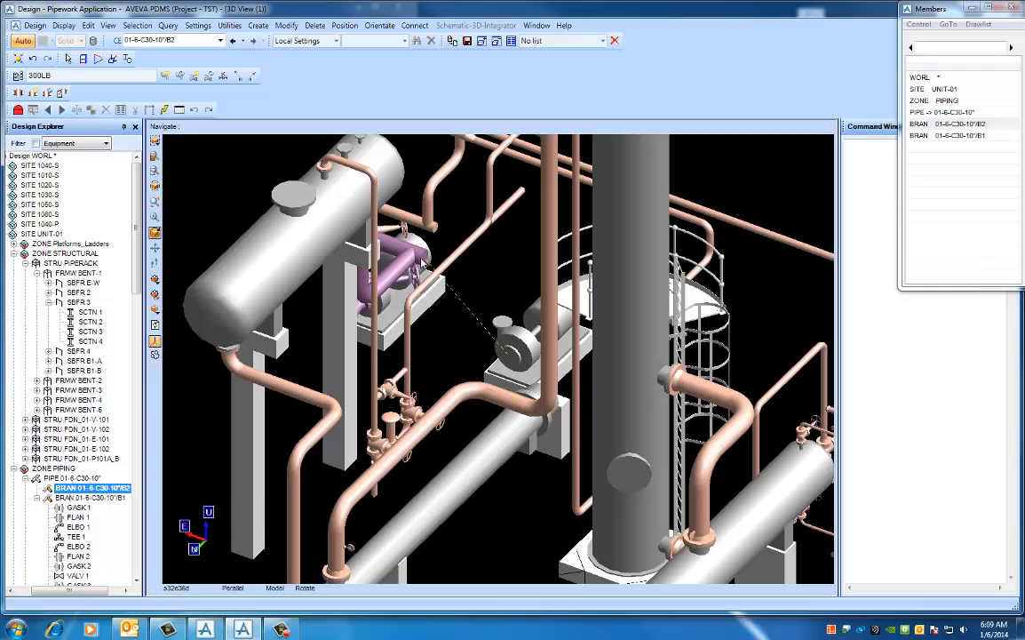
- Start component creation on branch 01-6-C30-10"/B2, routing backwards with Auto Conn on, and create a gasket at the second pump's nozzle
mouse_move(422, 264)
click(258, 25)
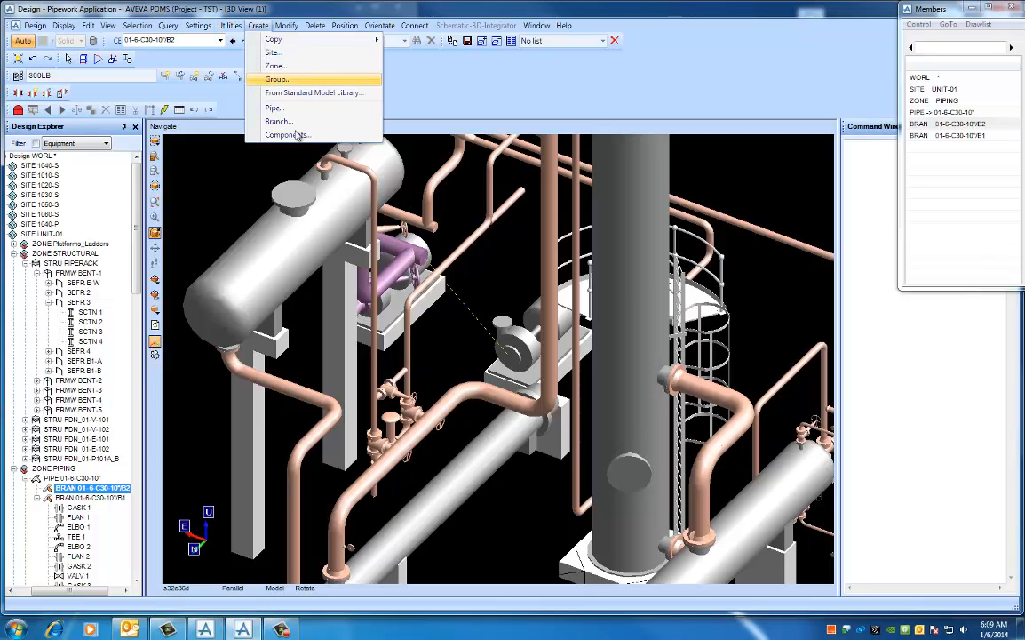
click(285, 135)
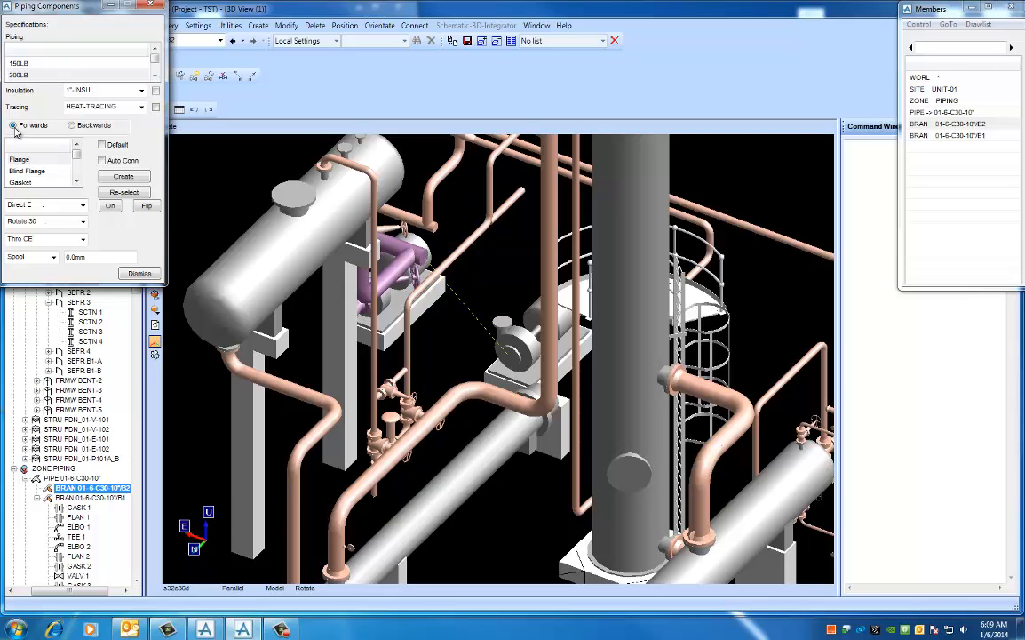
click(72, 127)
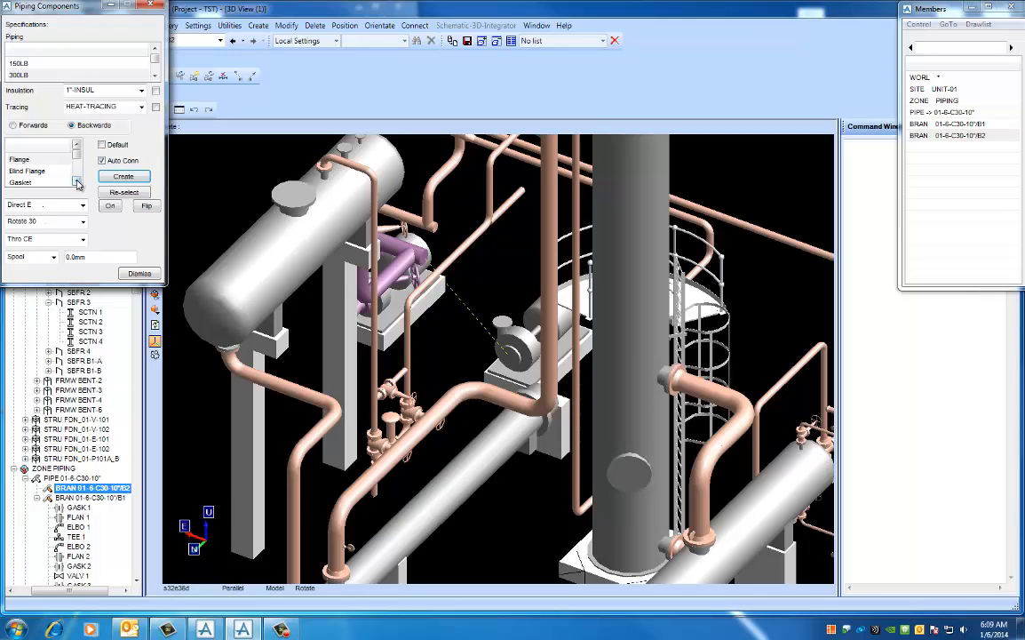
click(31, 182)
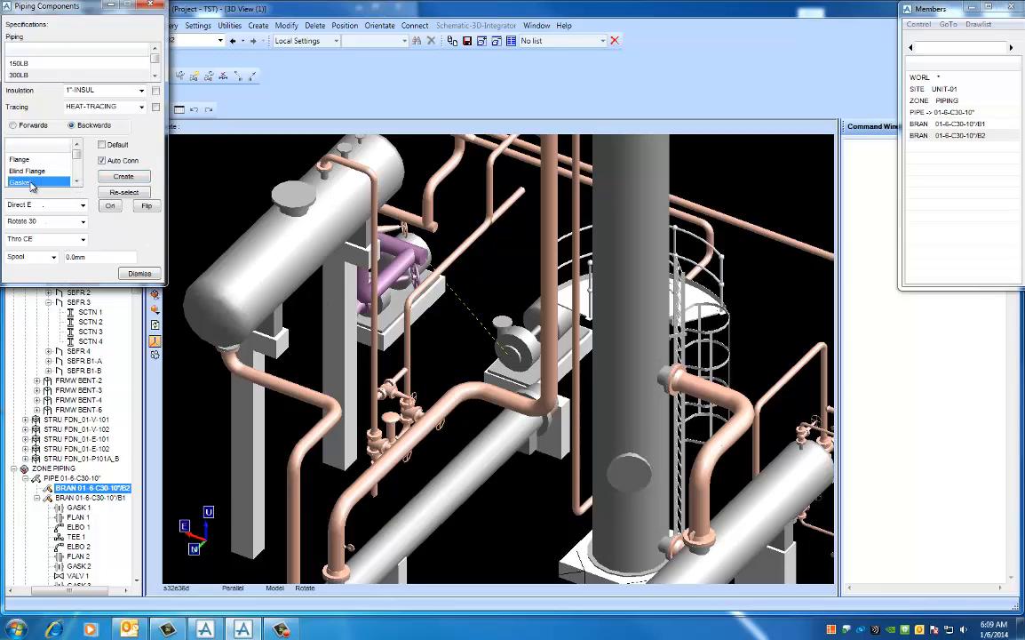
click(122, 177)
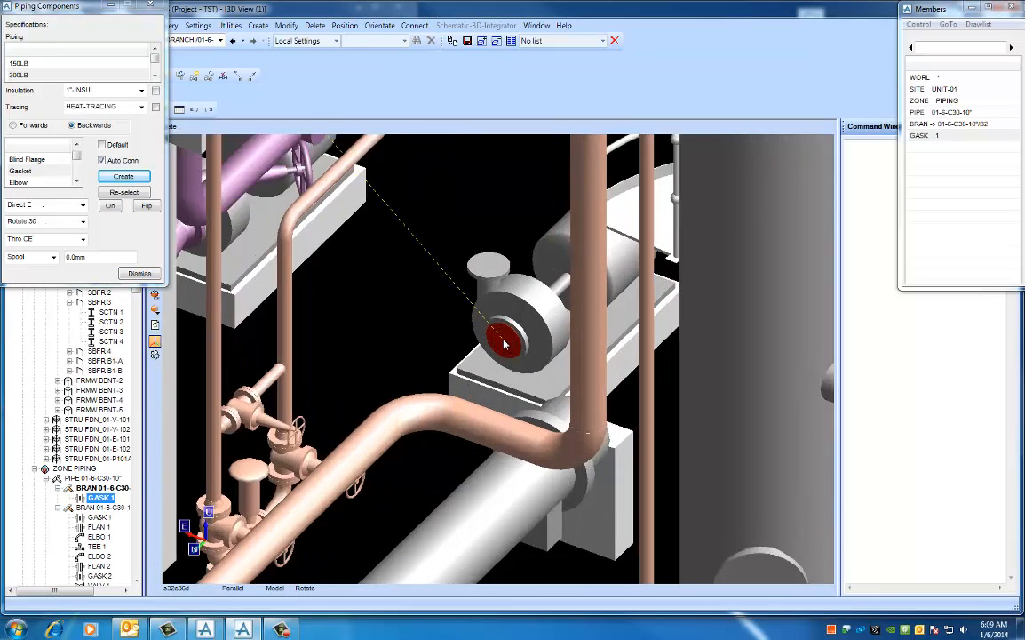
- Create a flange against the new gasket at the second pump's nozzle
scroll(513, 338, down, 3)
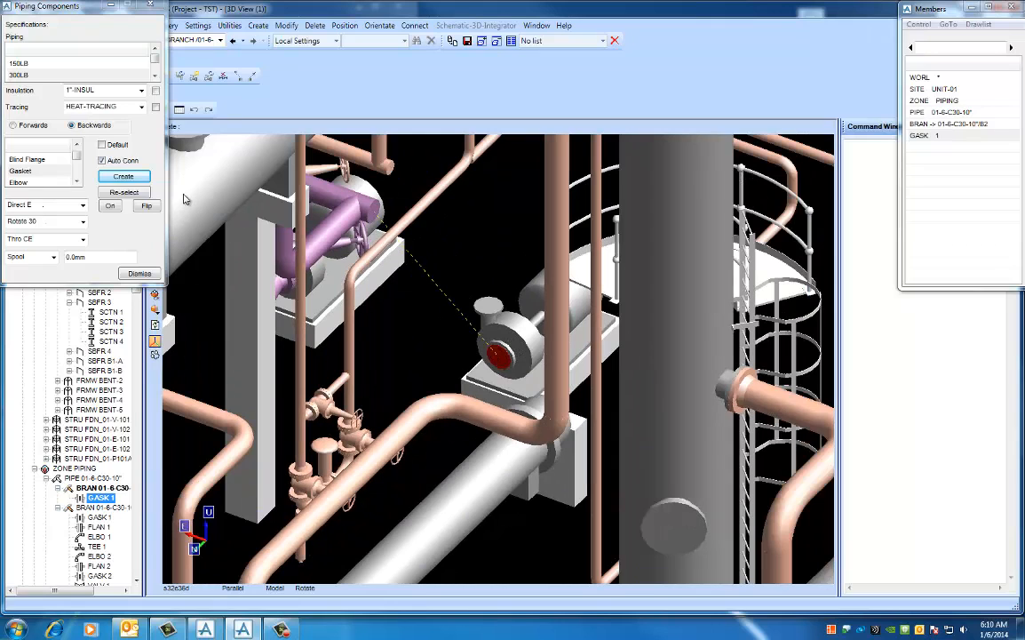
click(78, 145)
click(28, 161)
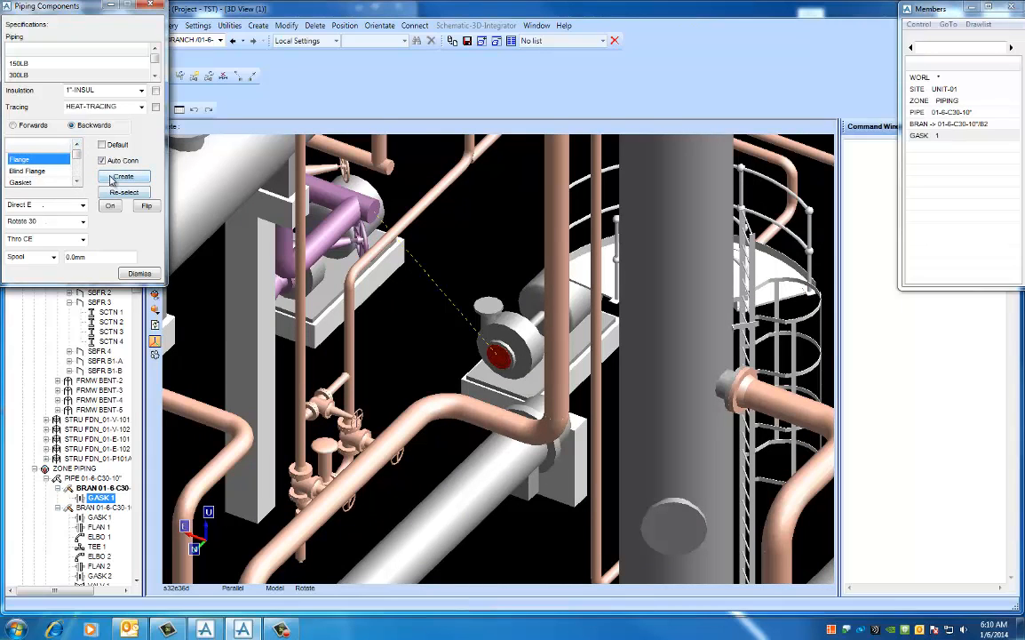
click(113, 178)
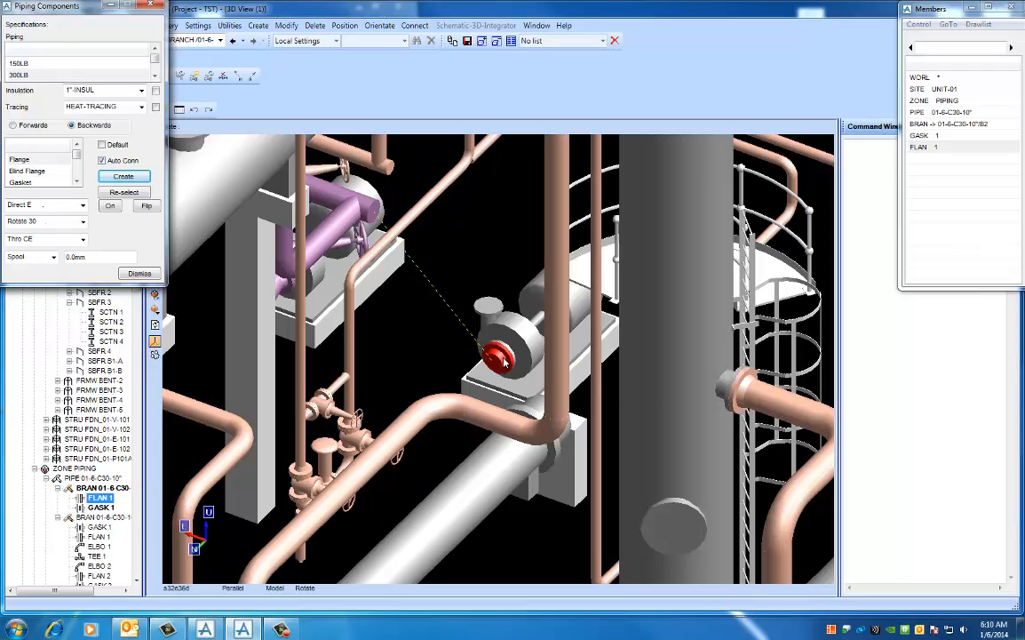
- Add the DEFT 90-degree elbow of 200 bore after the flange and direct it upwards (Direct U)
mouse_move(503, 362)
scroll(69, 164, down, 1)
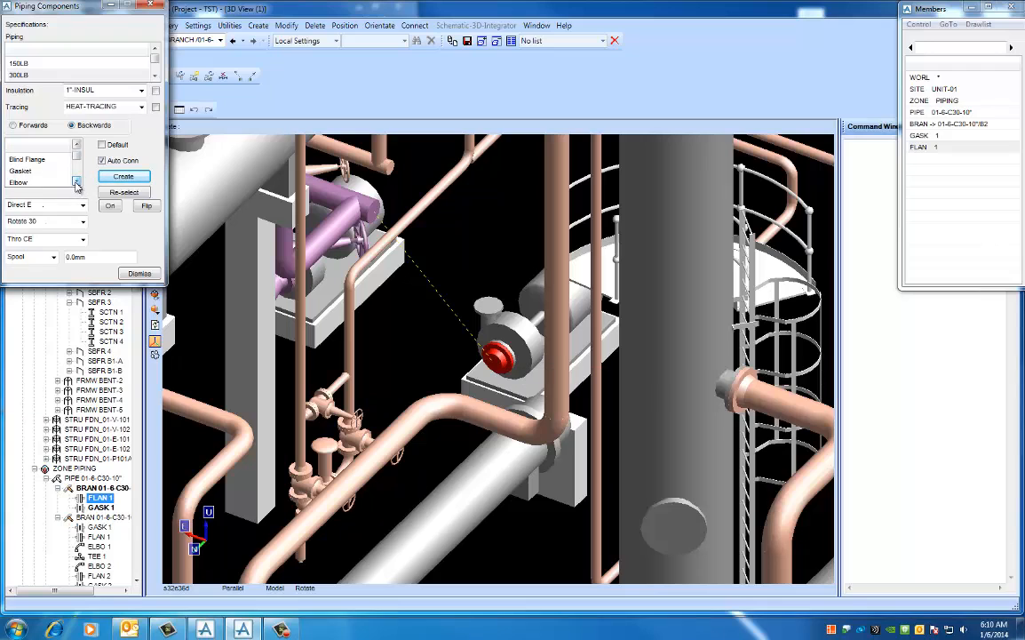
click(21, 182)
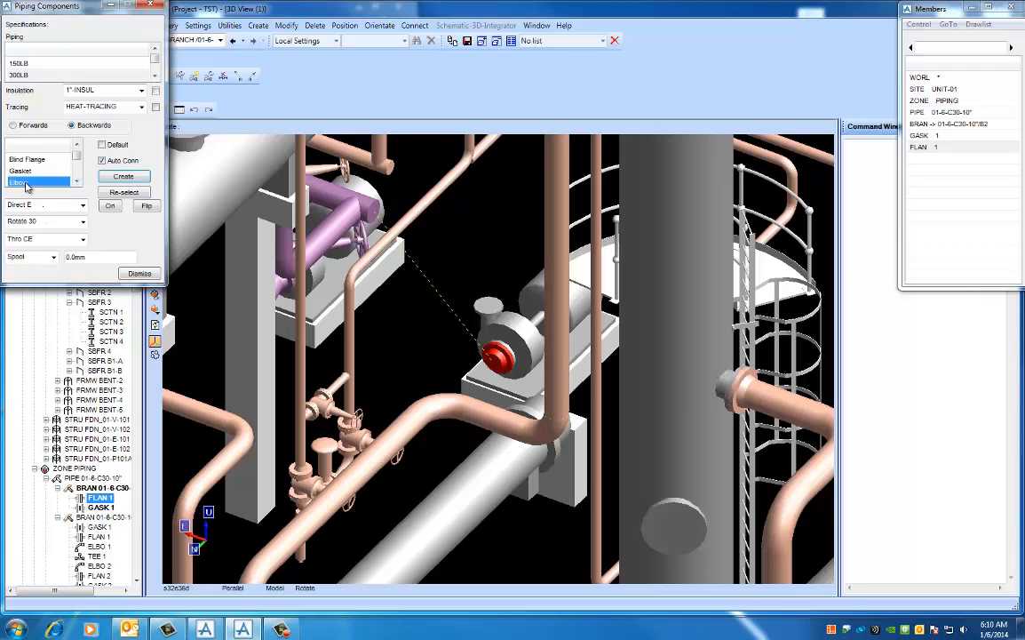
click(118, 178)
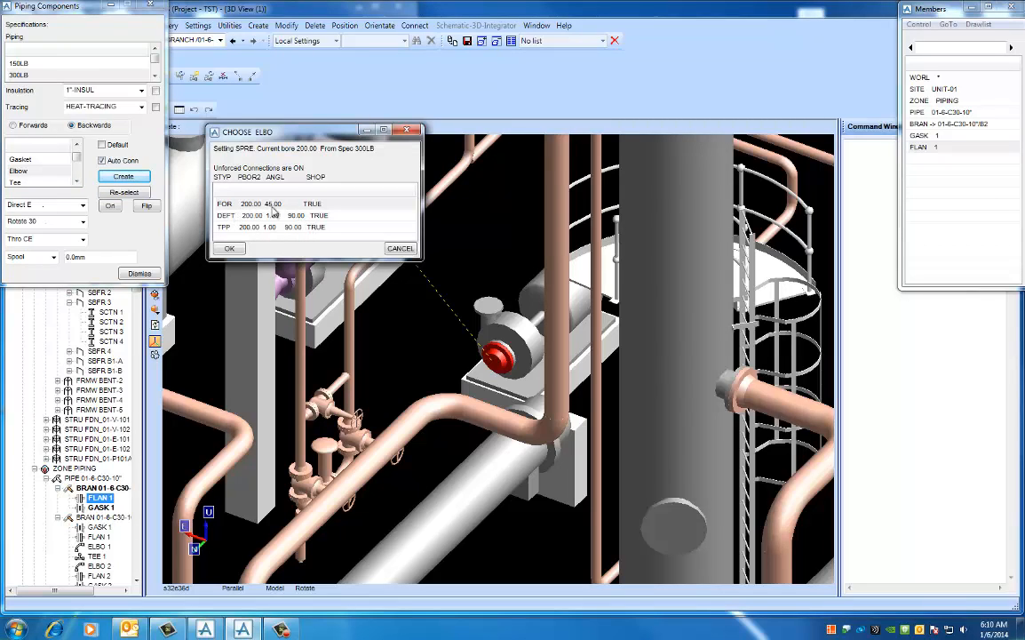
click(238, 218)
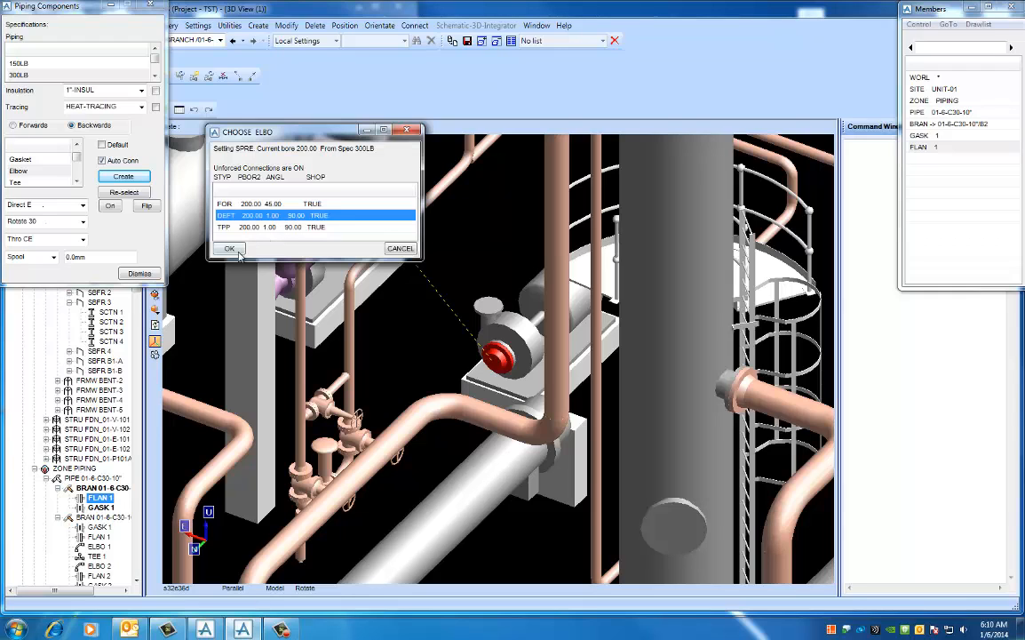
click(233, 251)
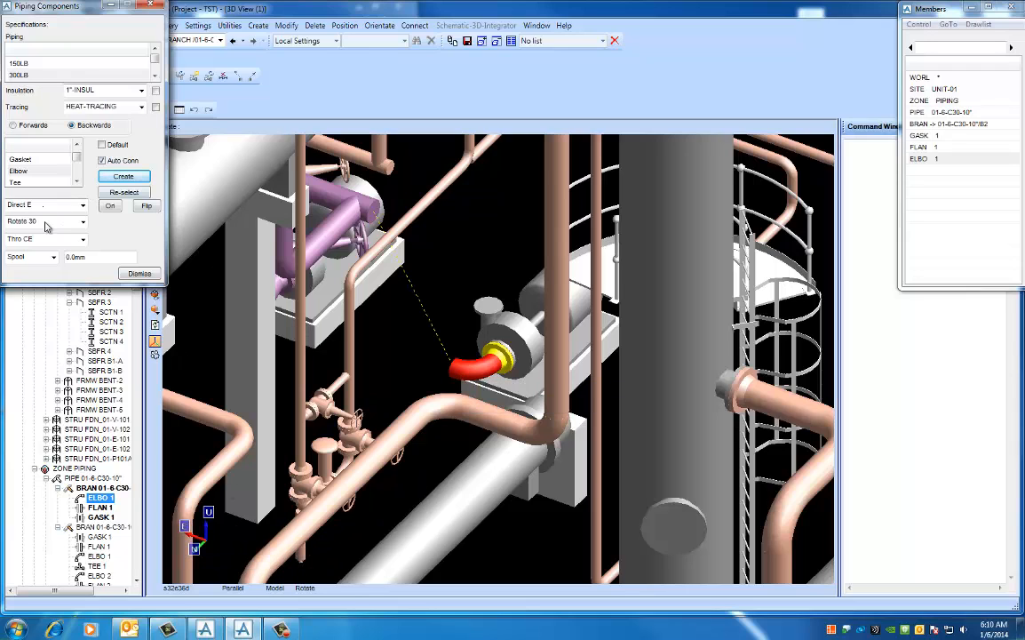
click(81, 205)
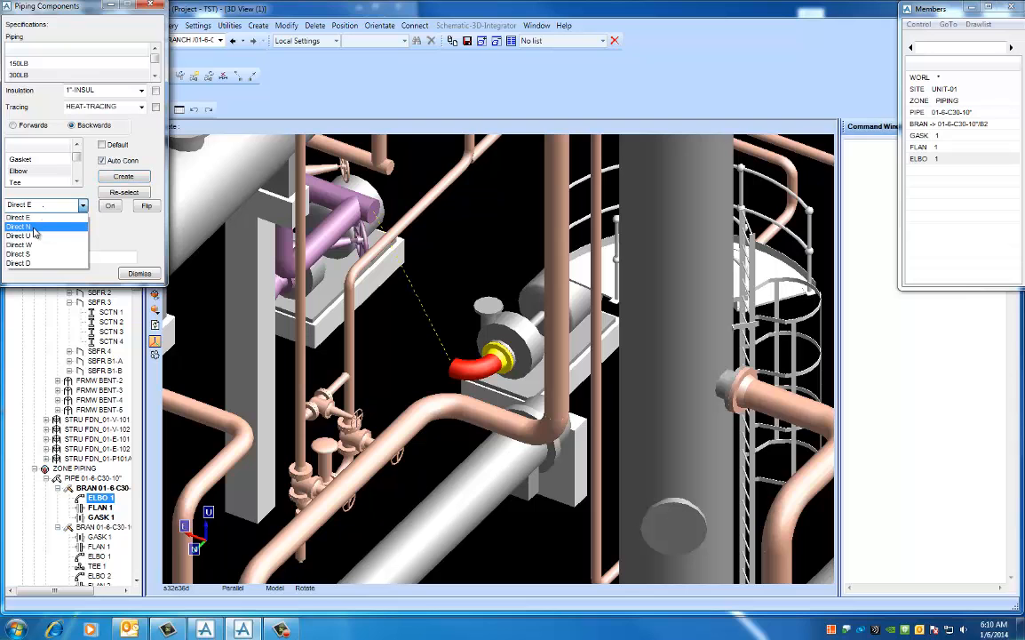
click(34, 238)
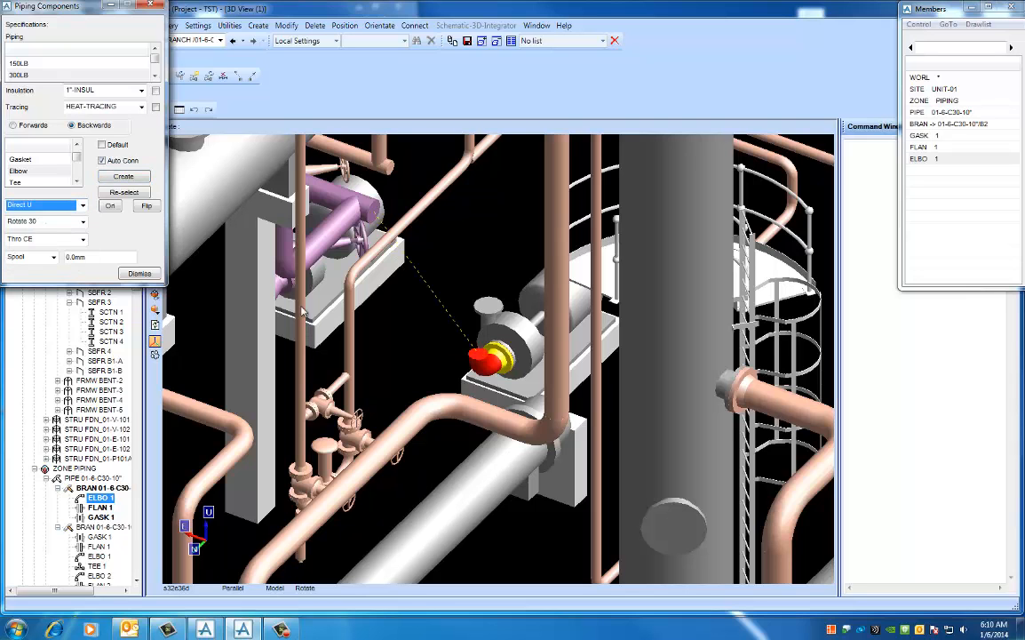
- Create a flange on the upward end of the elbow and a gasket on that flange
mouse_move(453, 339)
middle_down()
mouse_move(497, 377)
mouse_move(500, 362)
mouse_move(437, 355)
mouse_move(459, 349)
middle_up()
middle_drag(655, 285, 592, 327)
scroll(462, 373, up, 1)
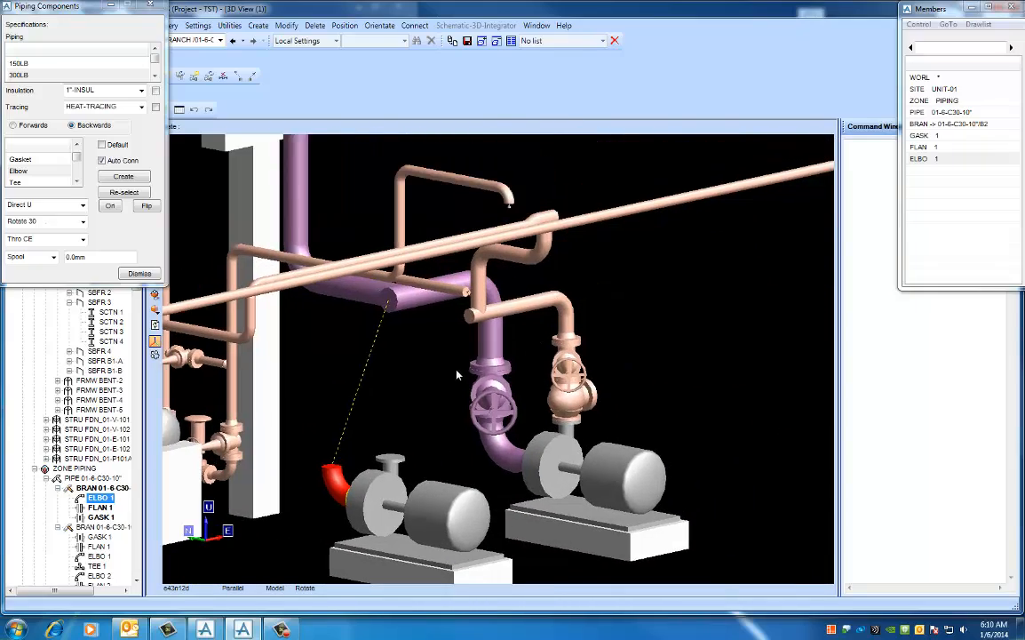
scroll(453, 375, up, 1)
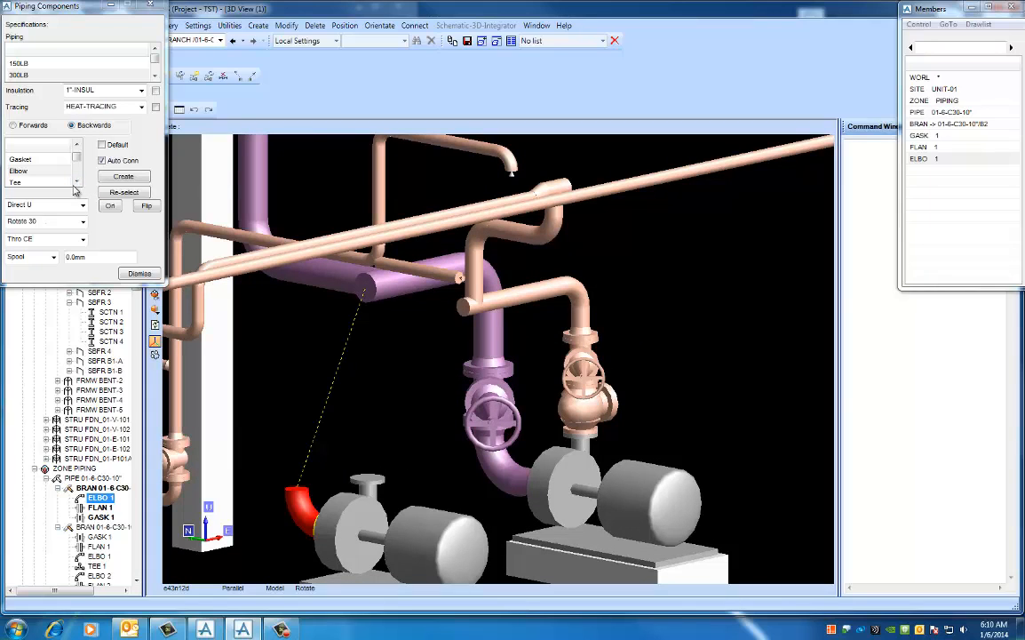
click(75, 145)
click(76, 145)
click(35, 159)
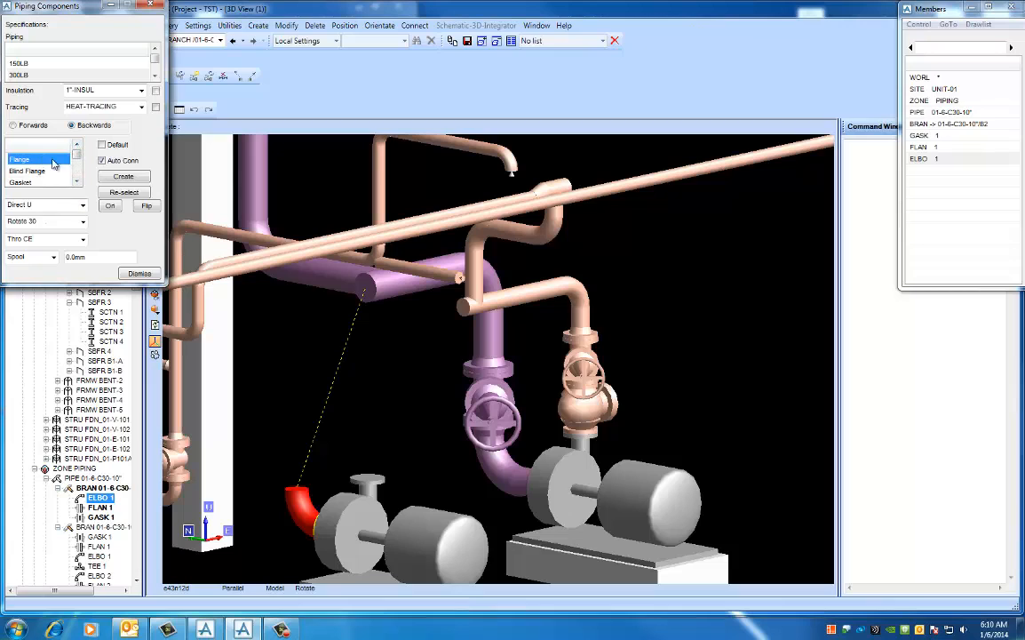
click(111, 178)
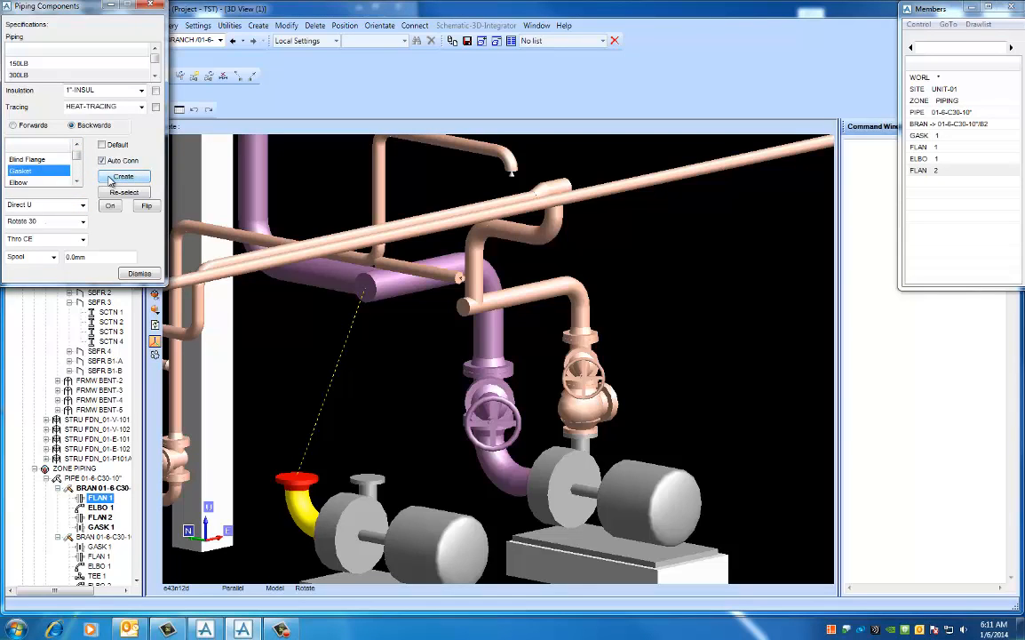
click(111, 180)
- Add a GATE valve from the 300LB specification above the elbow's flange and gasket
click(77, 182)
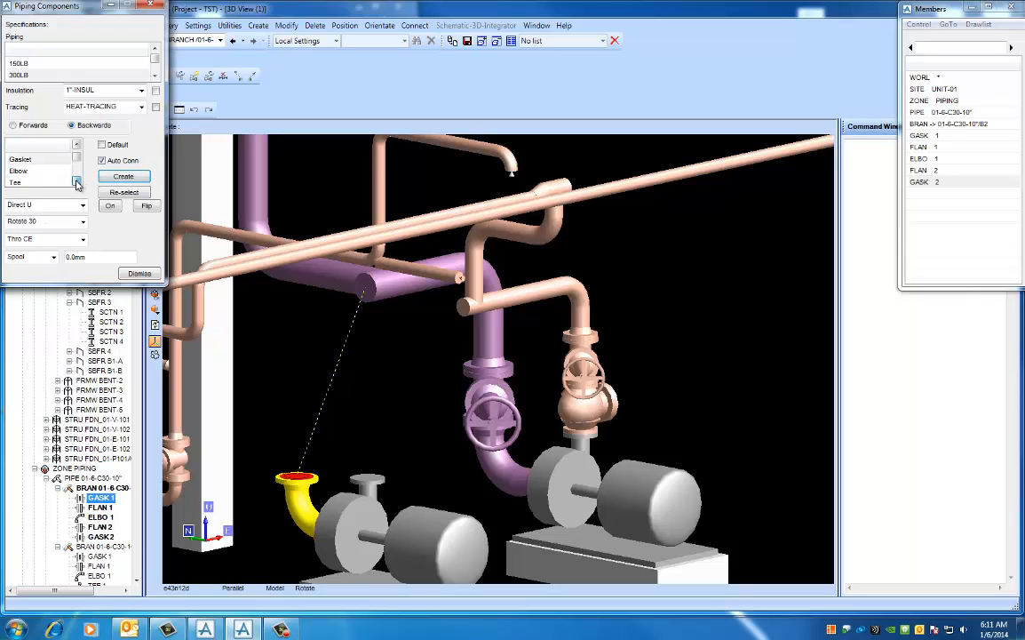
click(77, 183)
click(77, 183)
click(30, 171)
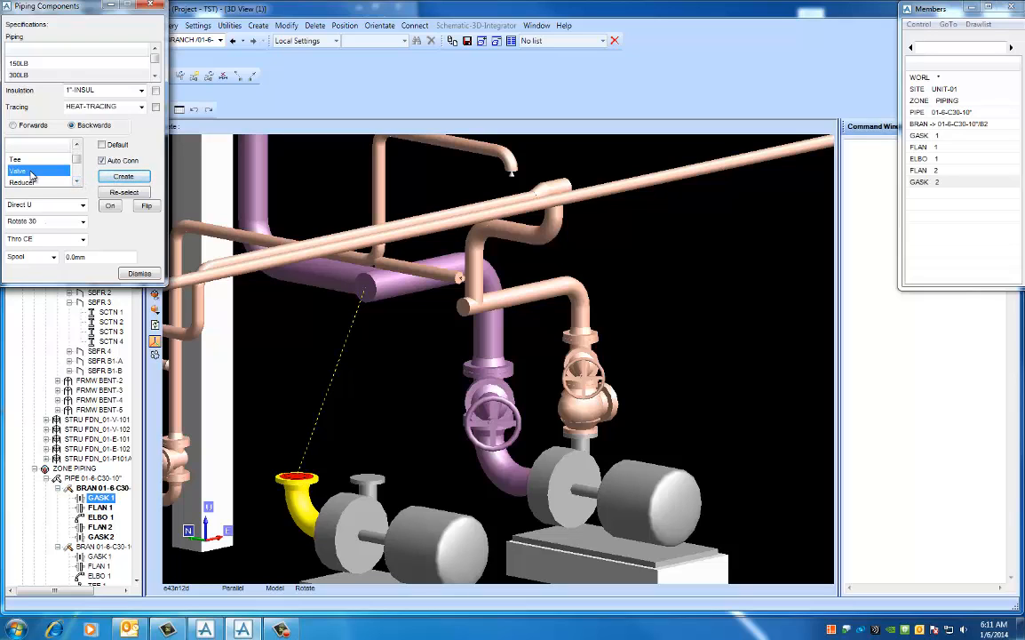
click(109, 177)
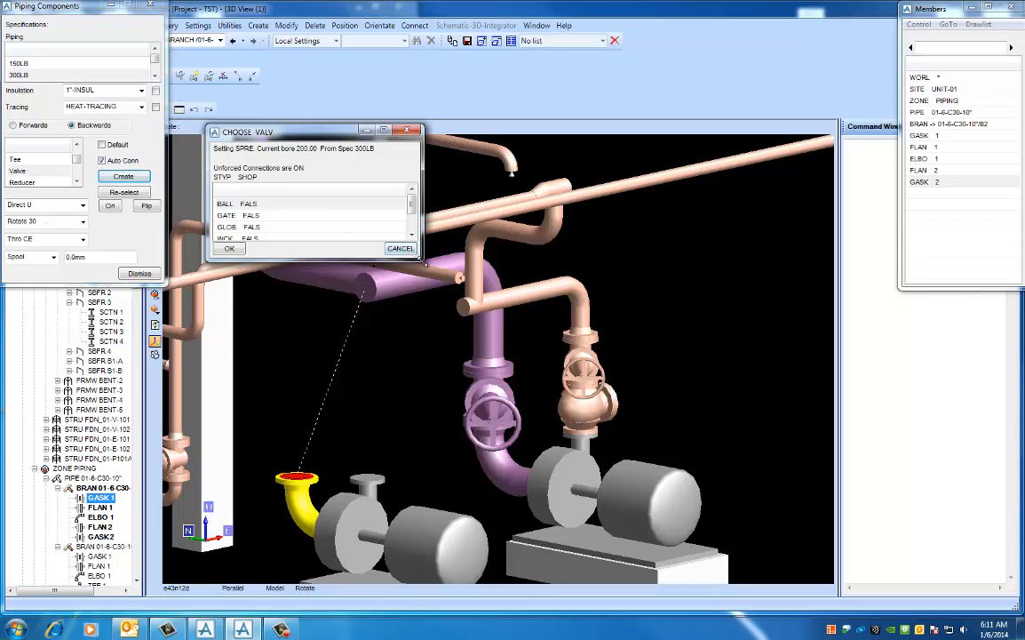
drag(424, 262, 507, 293)
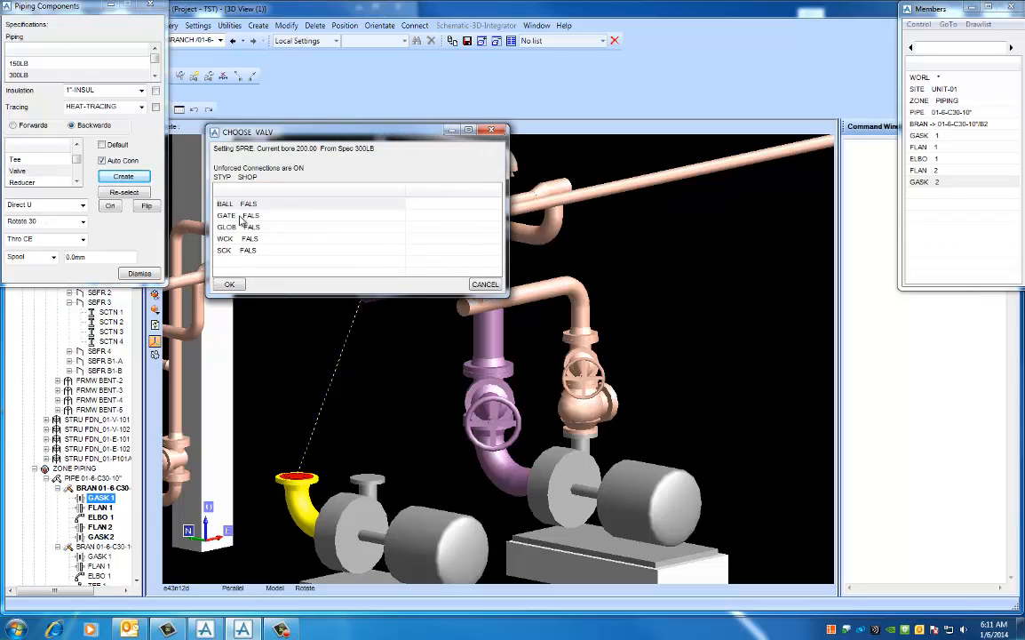
click(238, 217)
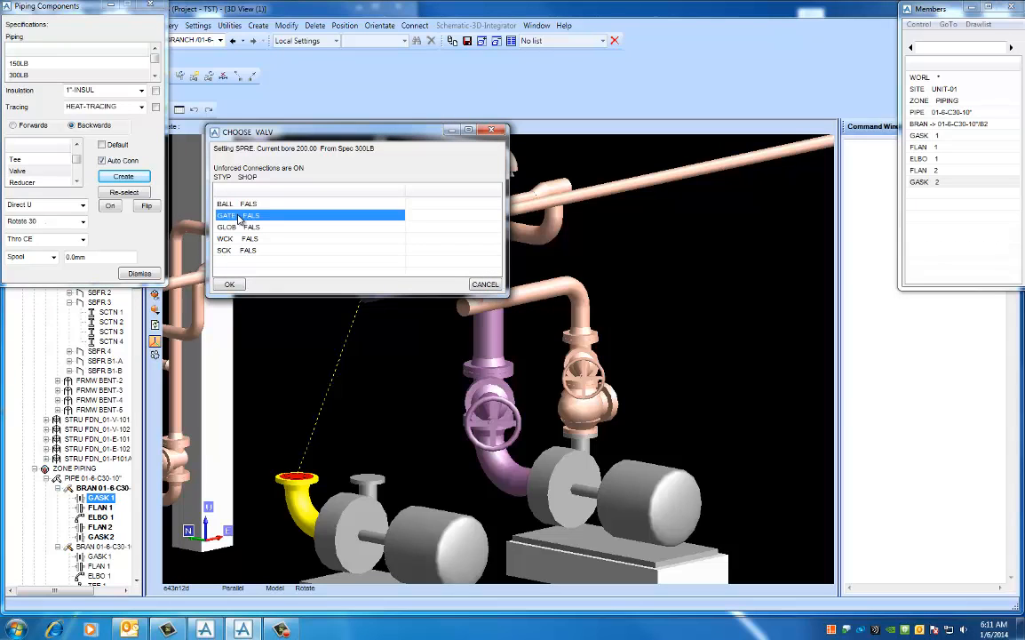
click(233, 285)
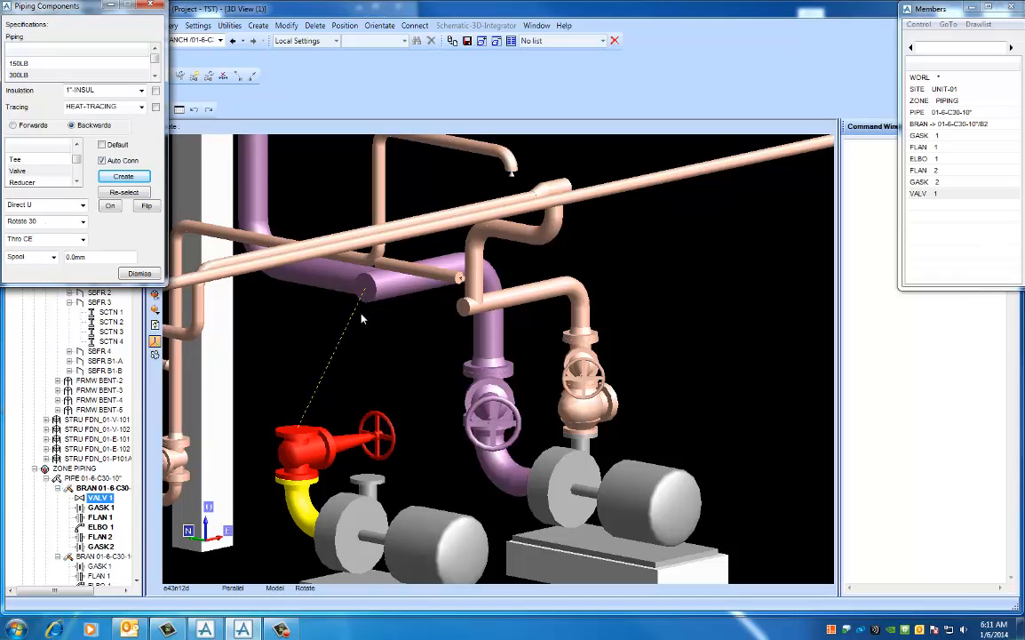
- Look down on the model and rotate the new gate valve three times by 45 degrees so its handwheel points south-west
right_click(400, 351)
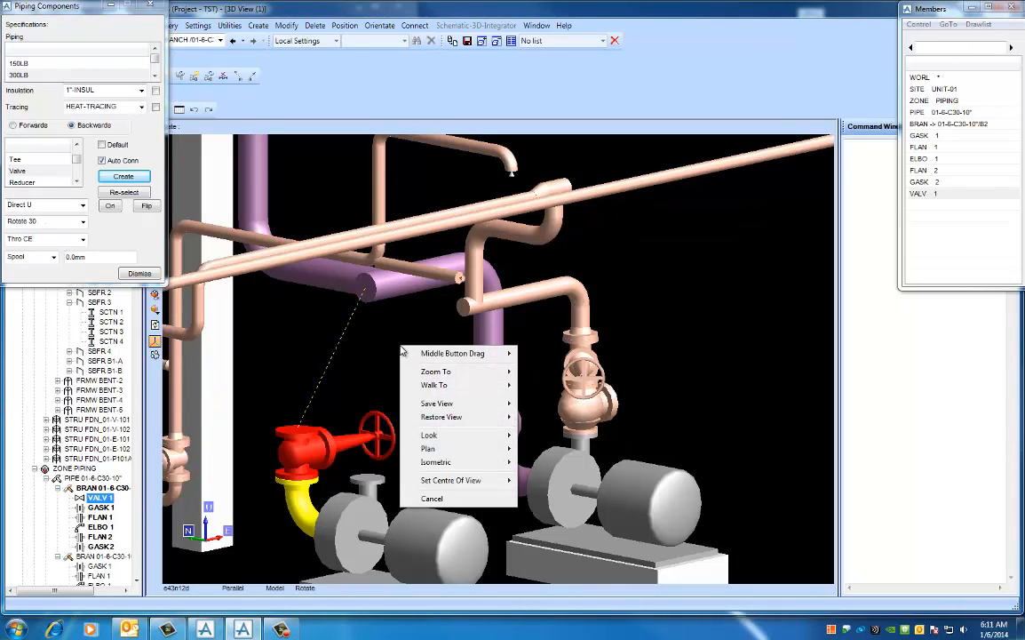
mouse_move(506, 435)
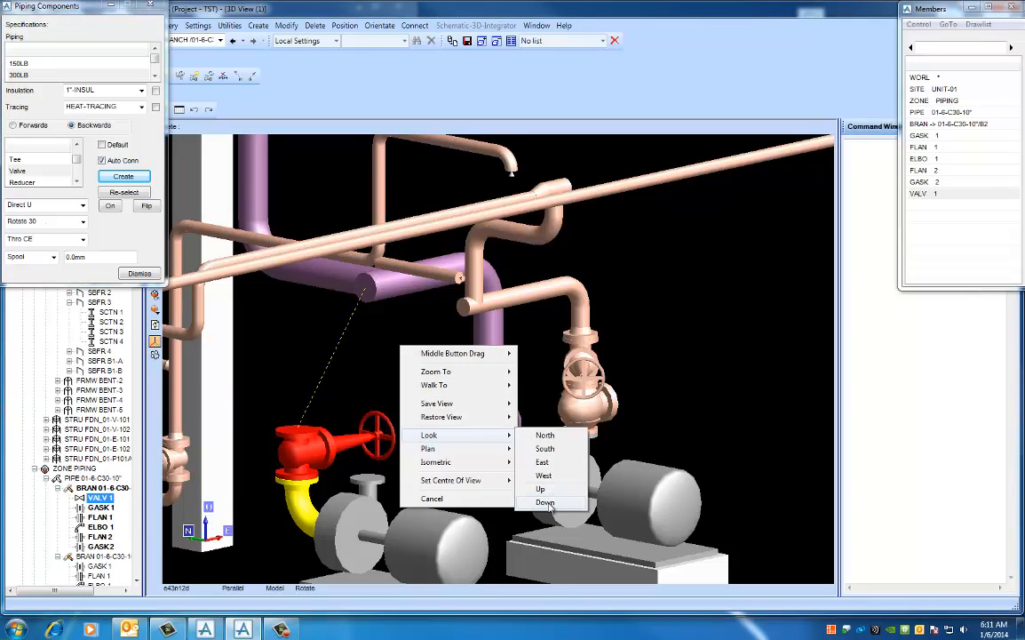
click(544, 503)
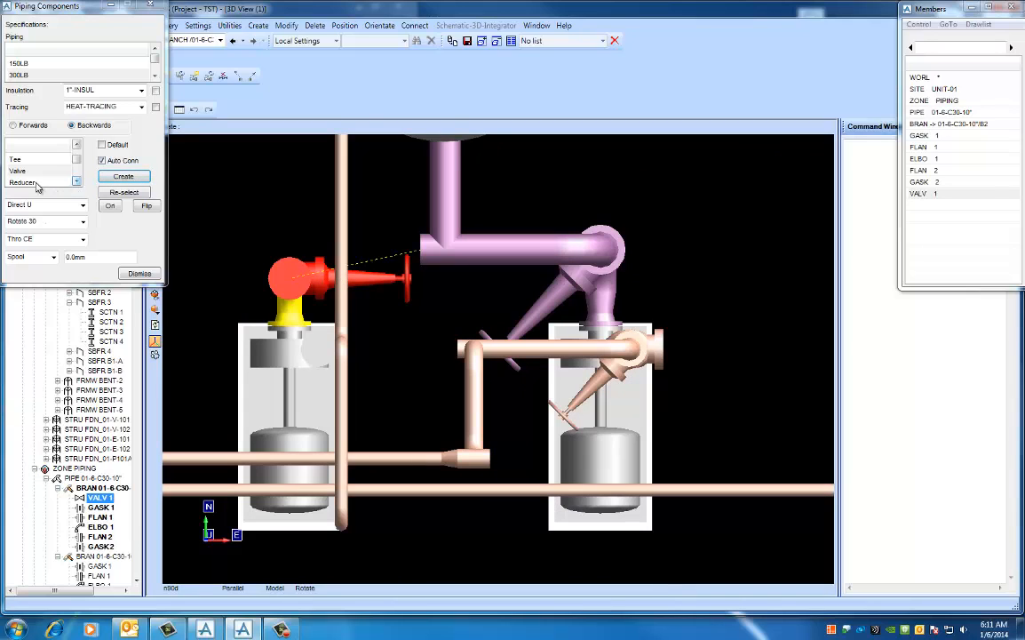
click(82, 222)
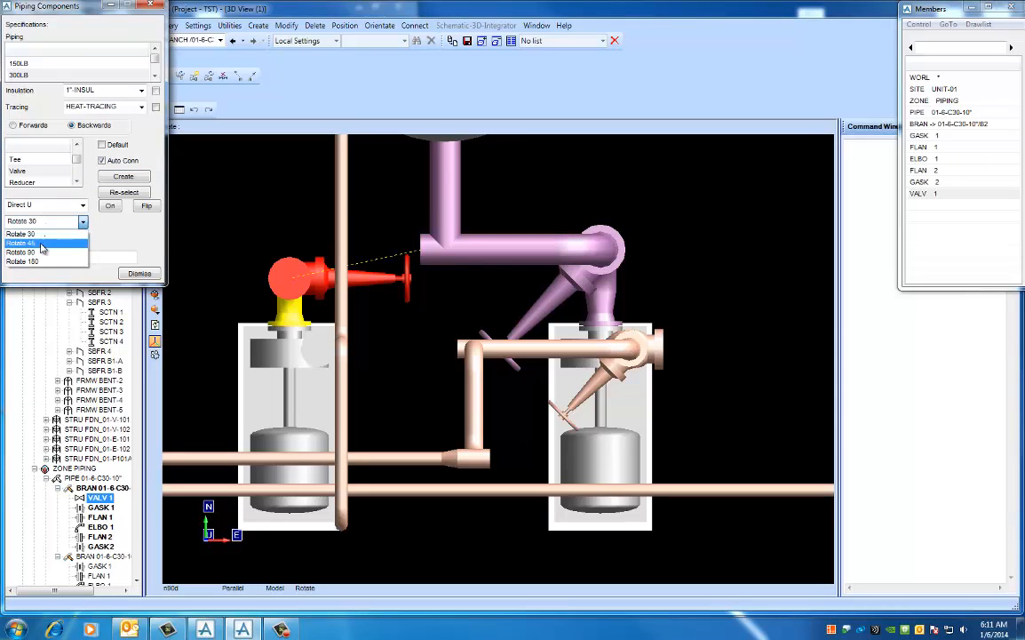
click(32, 243)
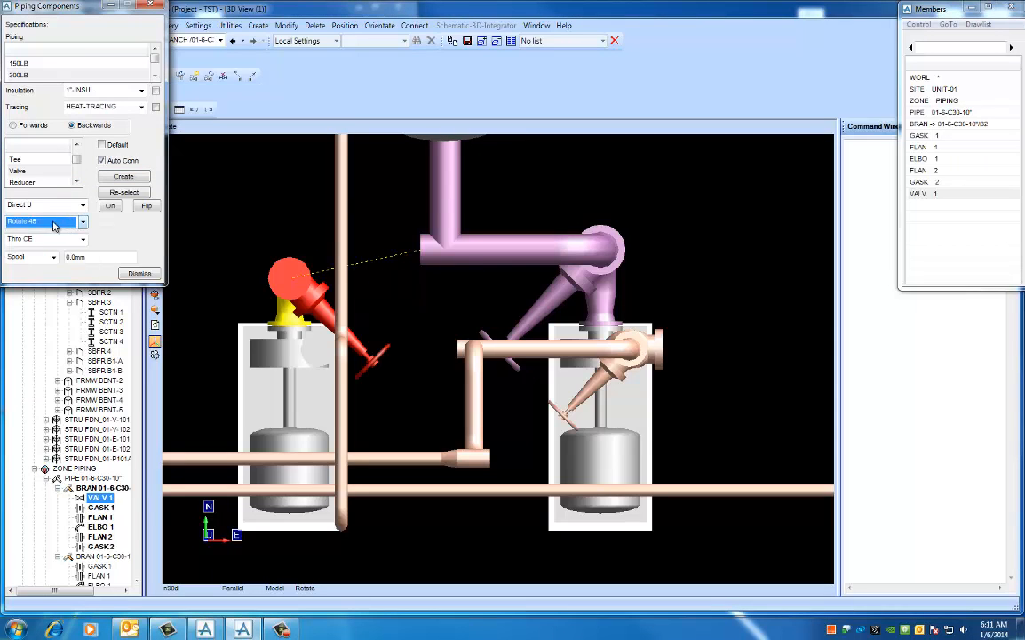
click(55, 221)
click(38, 245)
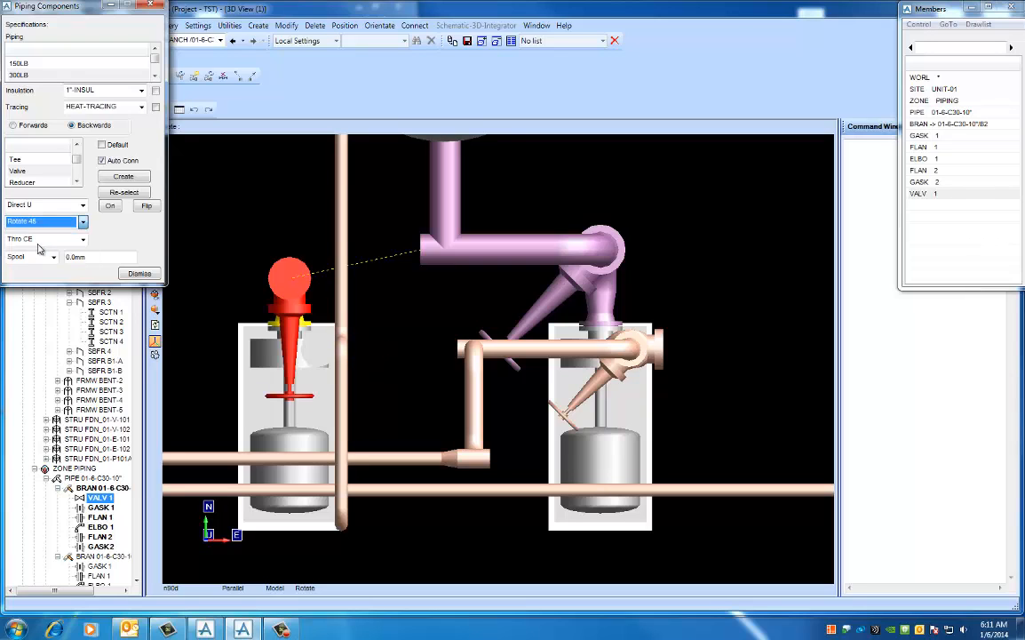
click(43, 221)
click(40, 243)
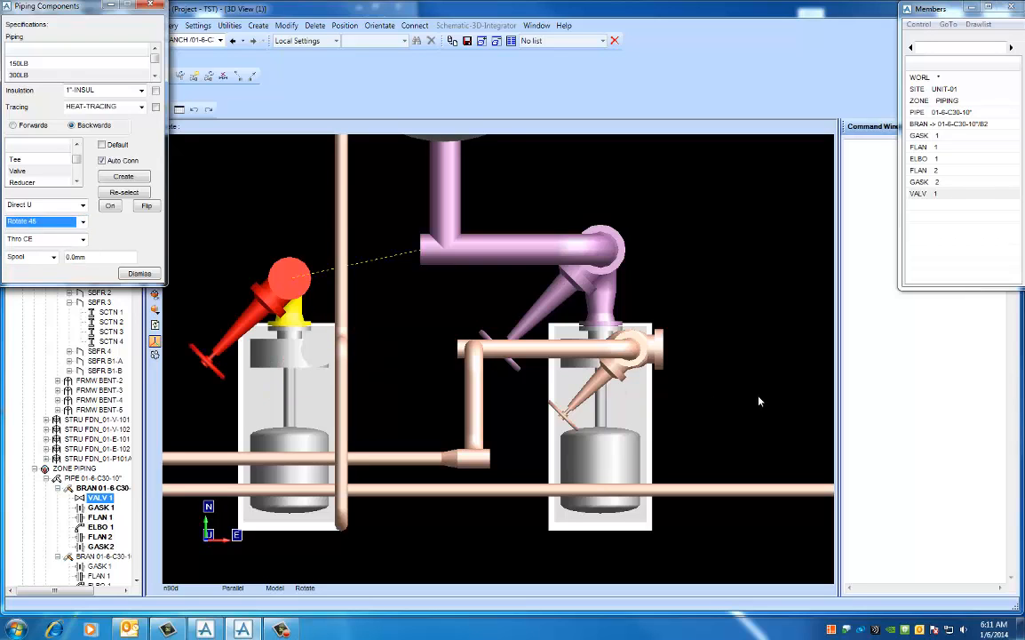
- Orient the gate valve's handwheel to the west with the command ORI AND P3 IS W
click(863, 565)
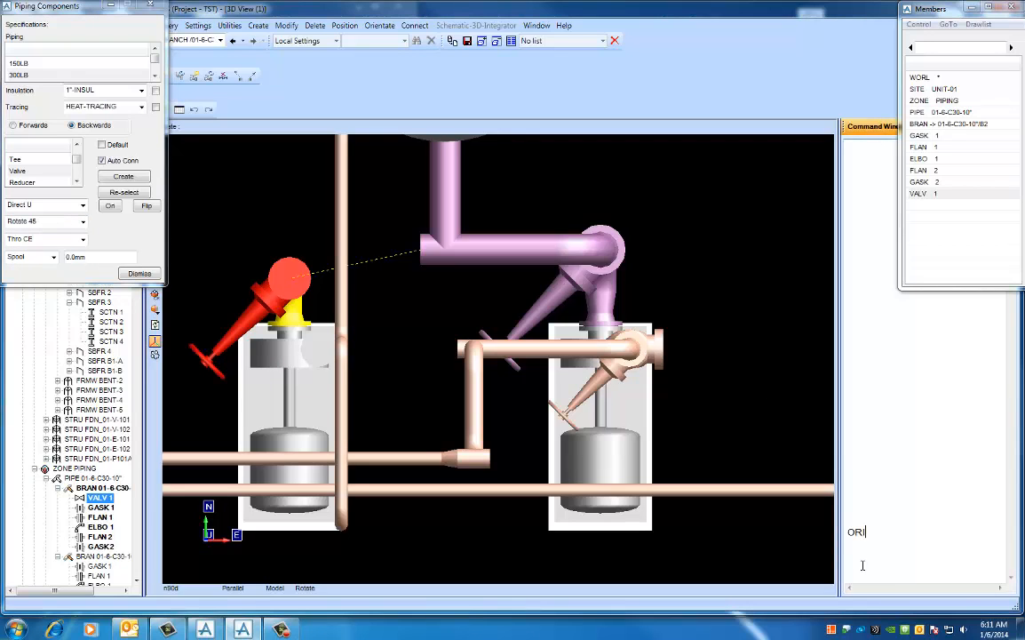
text(ORI AND P3 IS W)
key(Return)
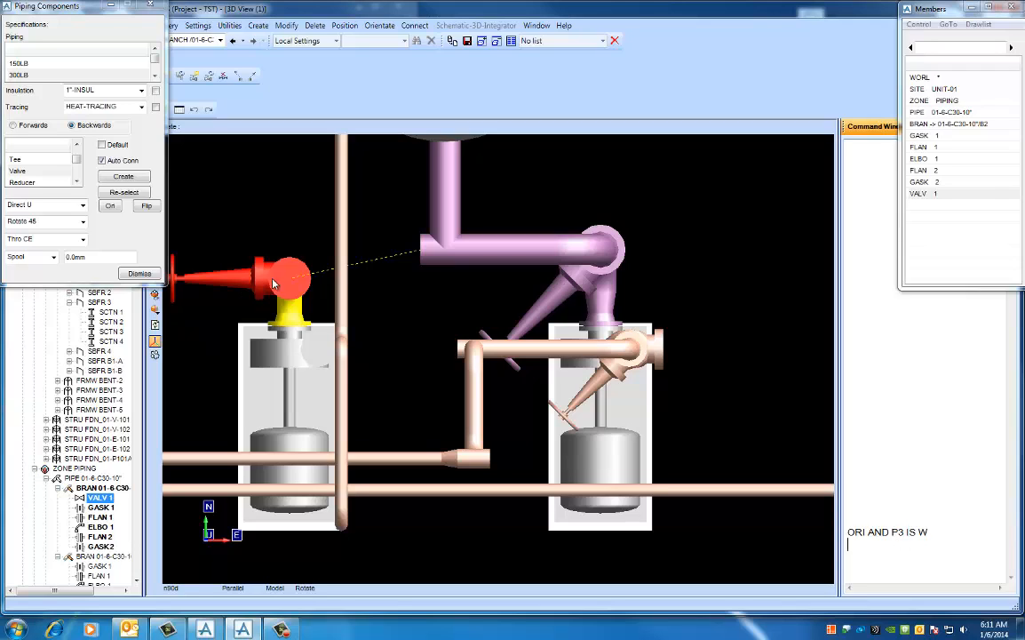
- Orient the gate valve's handwheel to the south-west with the command ORI AND P3 IS S45W
click(939, 532)
text(W)
key(Return)
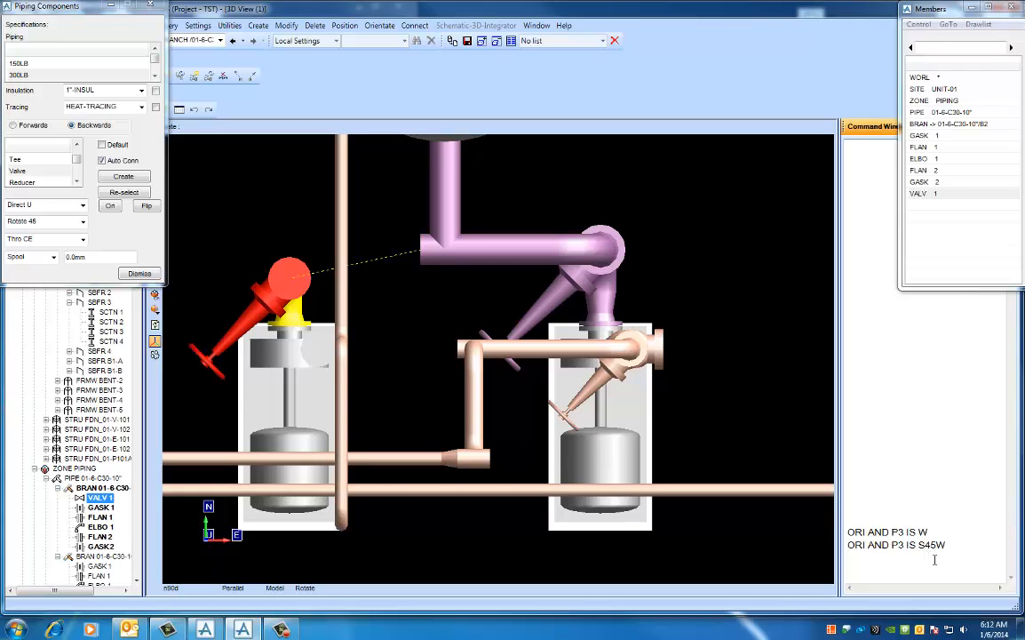
- Create a gasket on the upper face of the gate valve and a flange on that gasket
middle_drag(298, 304, 446, 373)
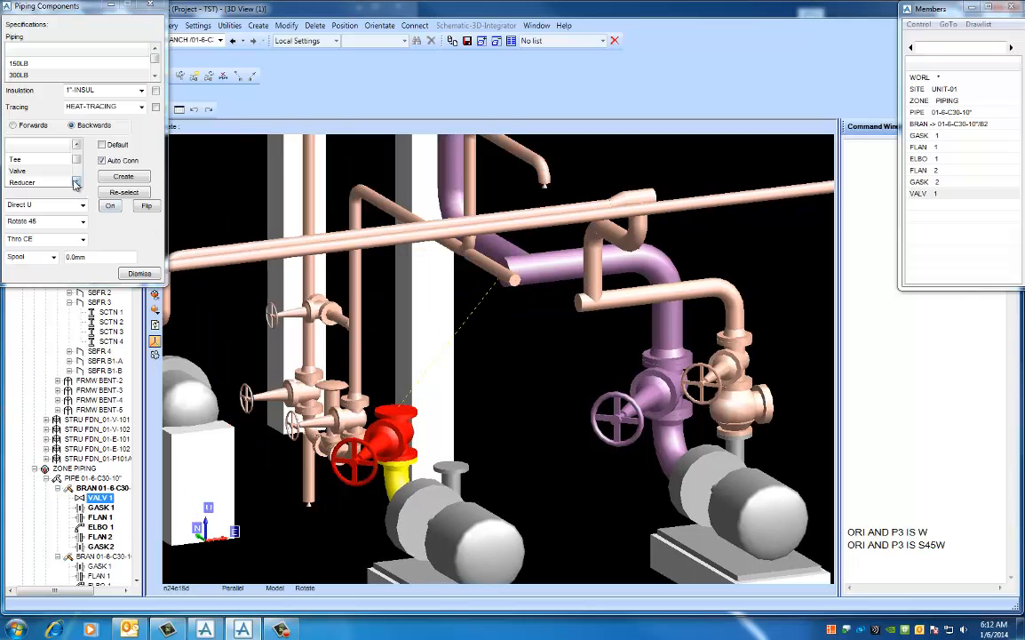
click(77, 144)
click(77, 144)
click(76, 144)
click(77, 144)
click(29, 182)
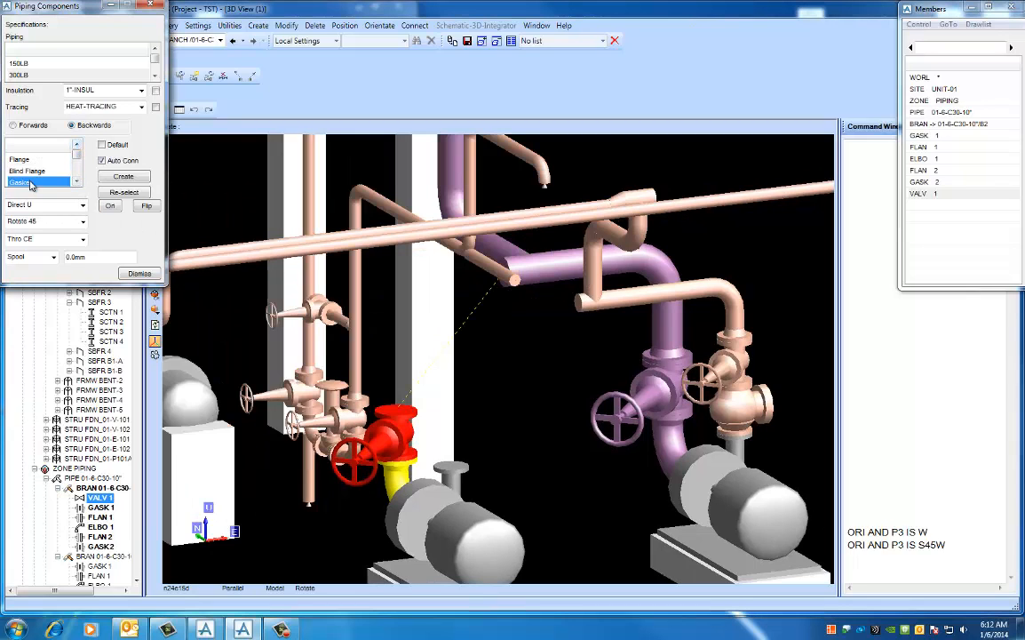
click(107, 180)
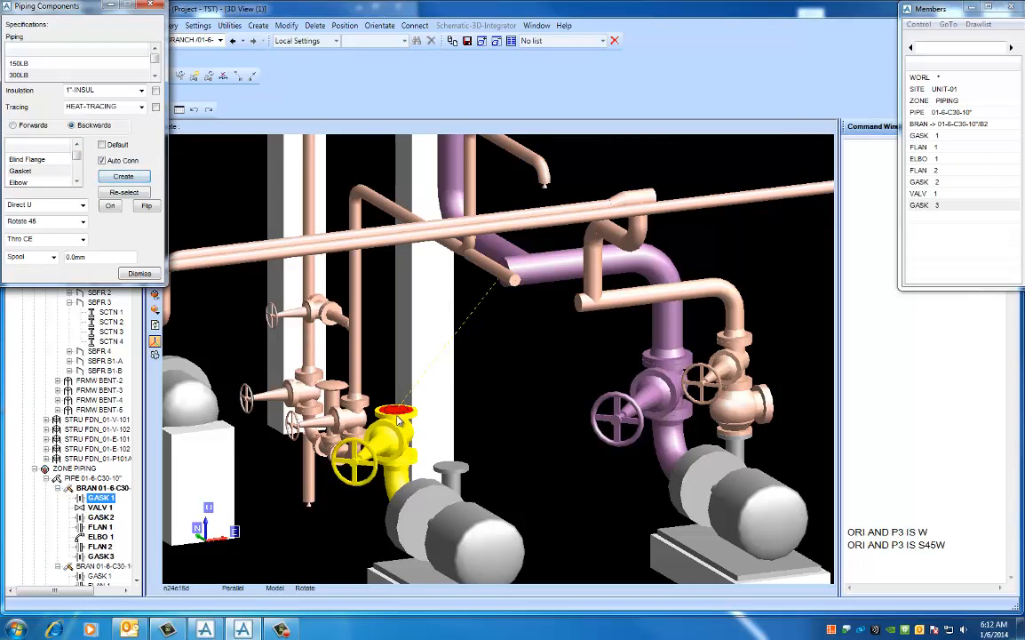
click(77, 144)
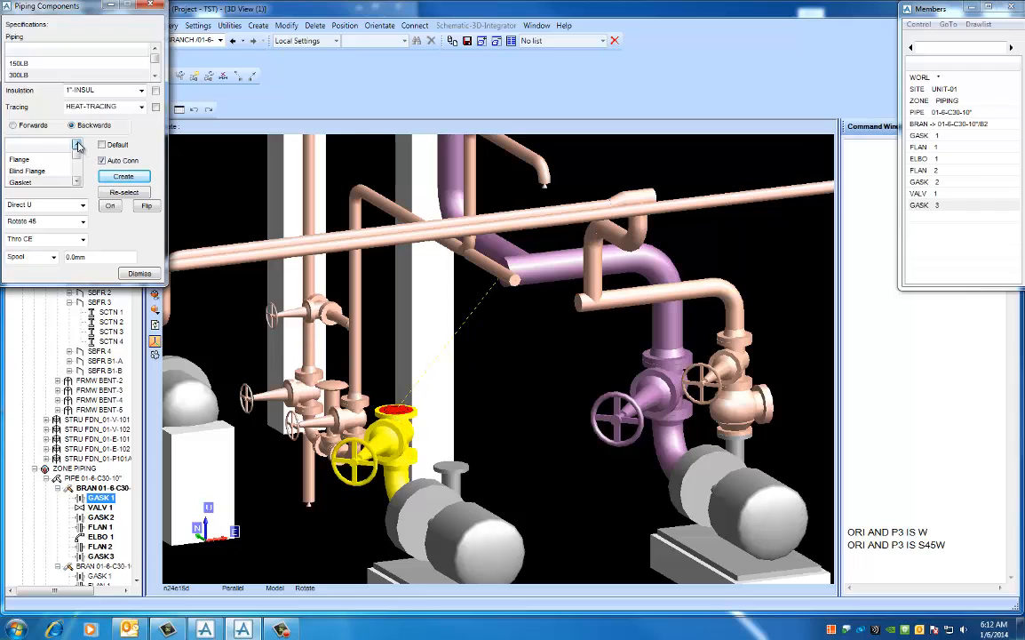
click(31, 160)
click(108, 180)
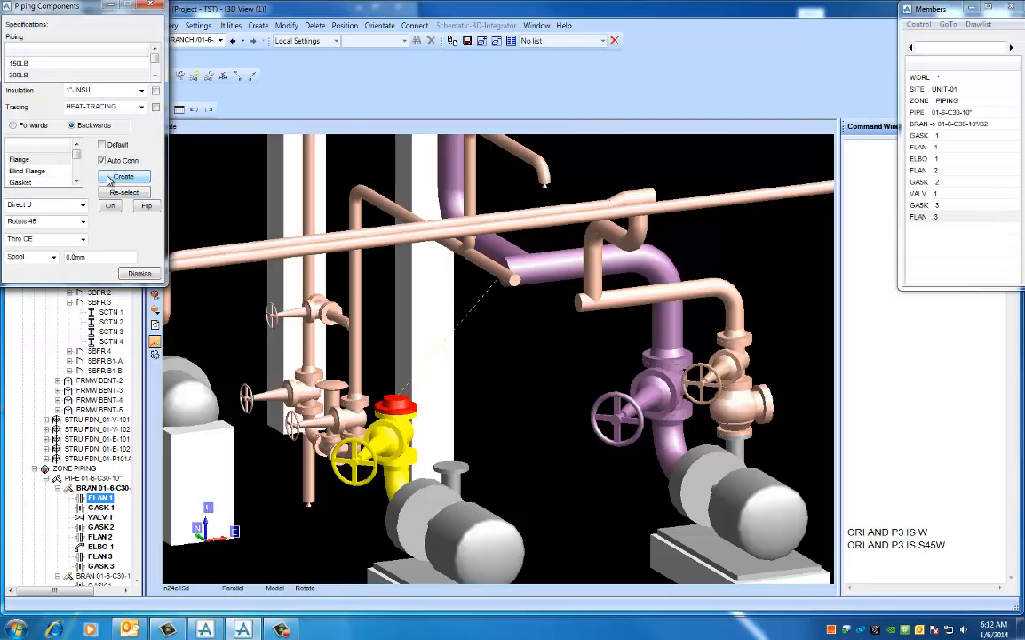
- Add the DEFT 90-degree elbow of 200 bore above the valve's upper flange and turn it east with DIR E
click(76, 181)
click(77, 182)
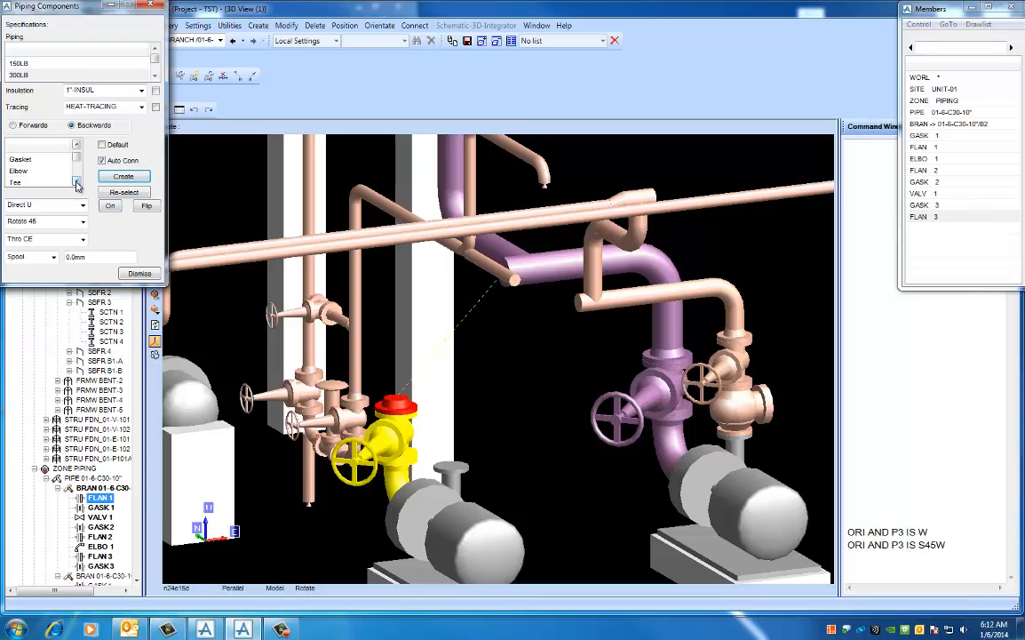
click(29, 171)
click(106, 175)
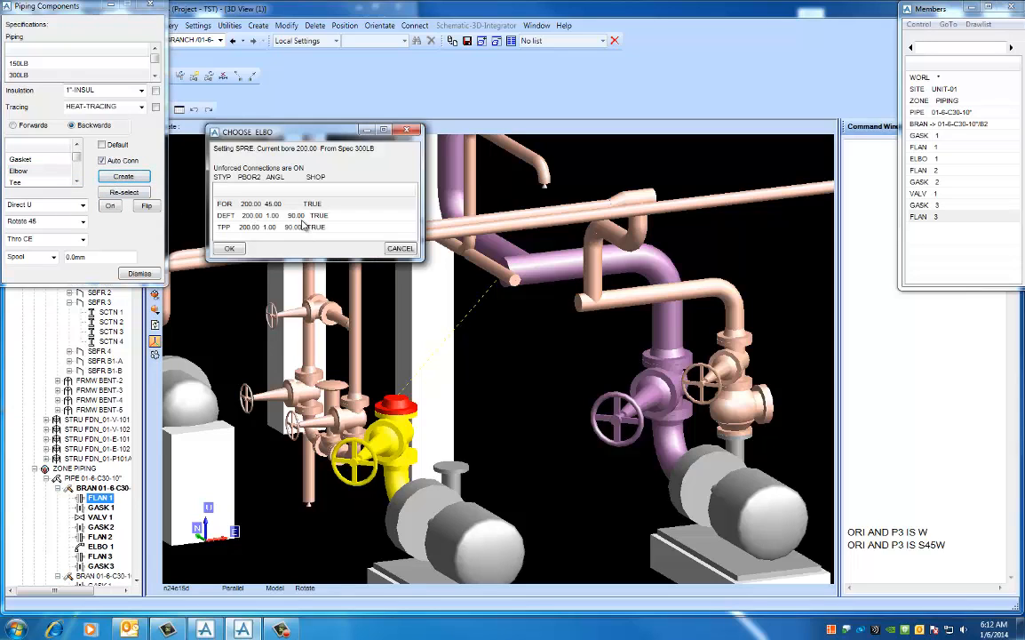
click(301, 218)
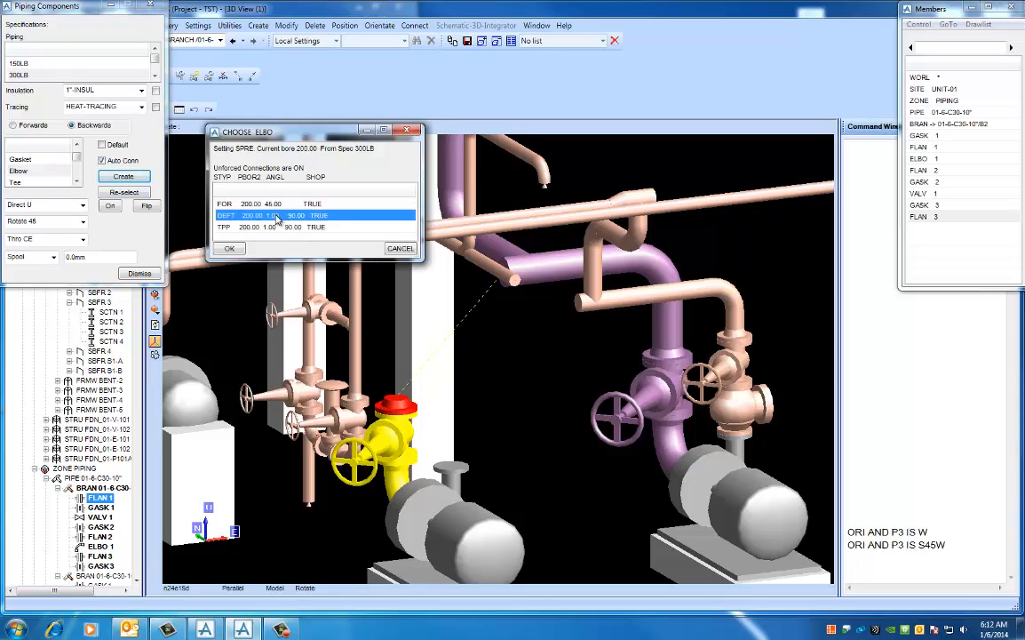
click(231, 249)
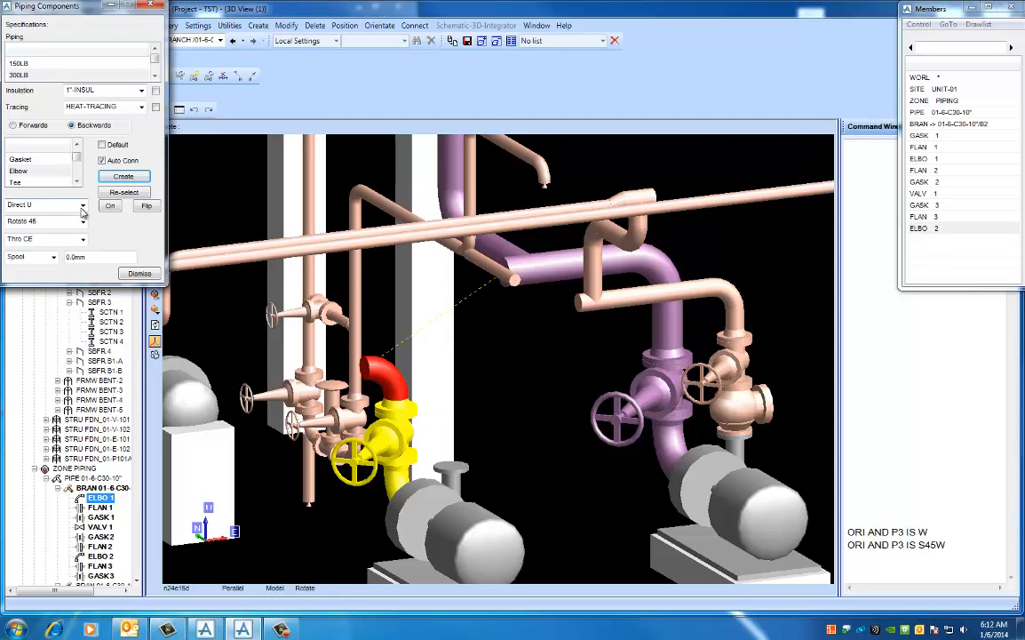
click(851, 566)
text(DIR E)
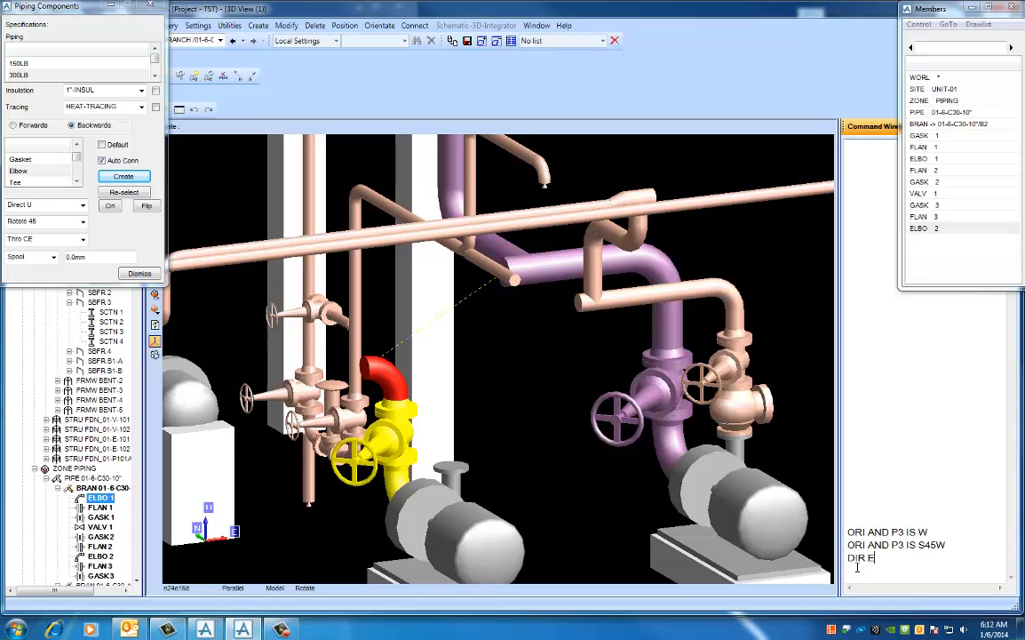
key(Return)
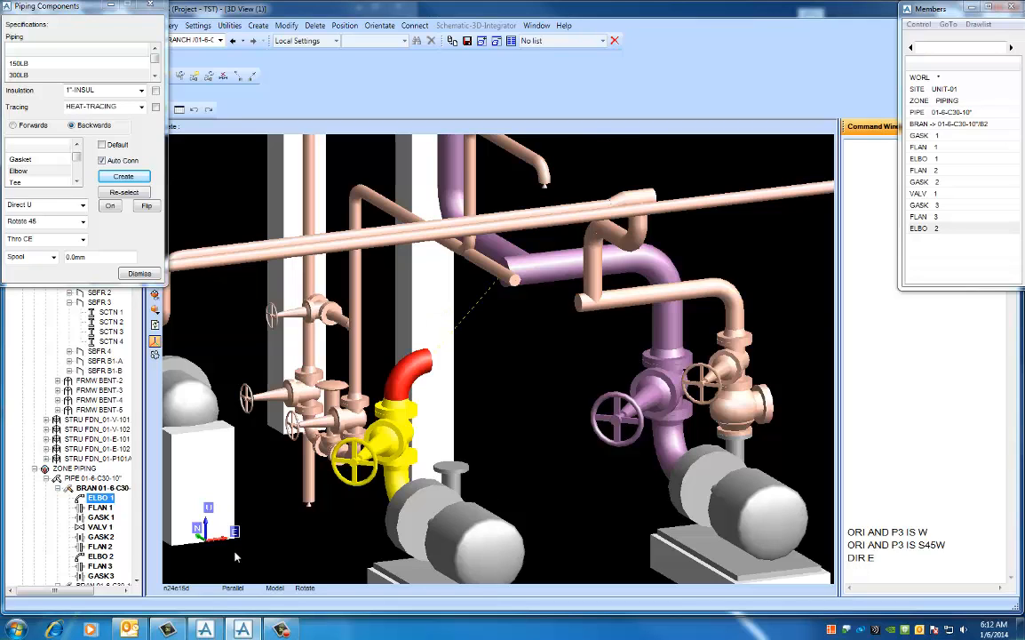
- Insert a 250.00 type E reducer from the 300LB specification between the pump nozzle's flange and the lower elbow
middle_drag(270, 541, 210, 549)
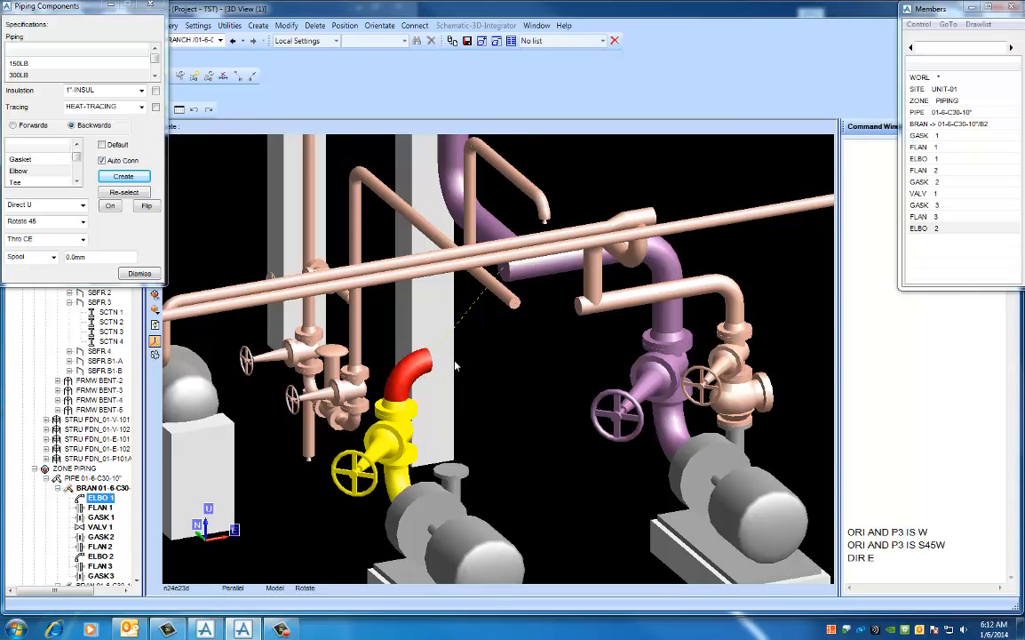
middle_drag(427, 413, 462, 391)
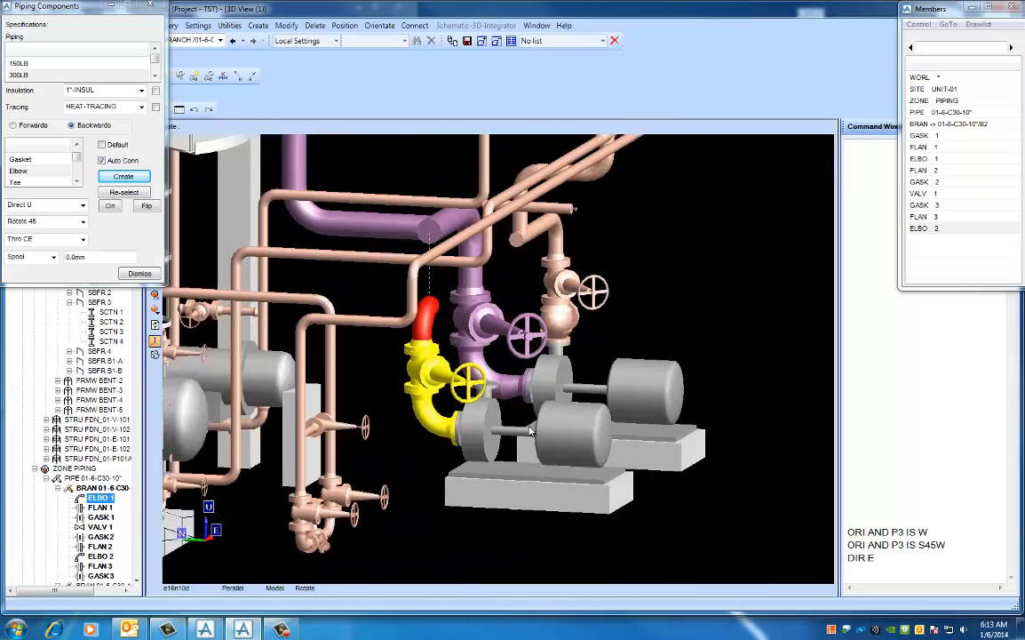
click(452, 433)
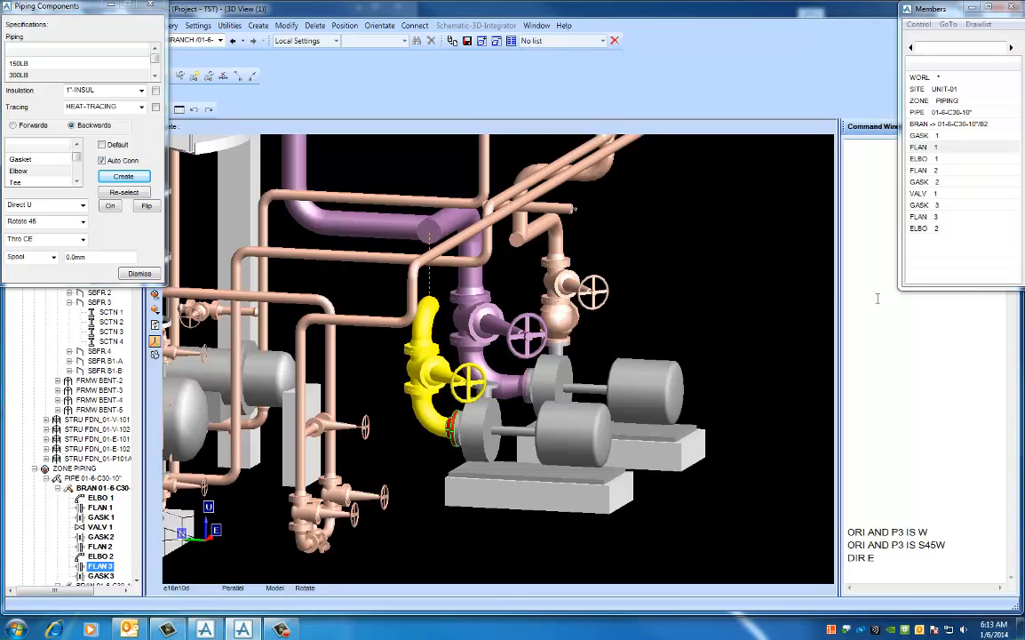
mouse_move(488, 433)
middle_down()
mouse_move(540, 434)
mouse_move(496, 435)
middle_up()
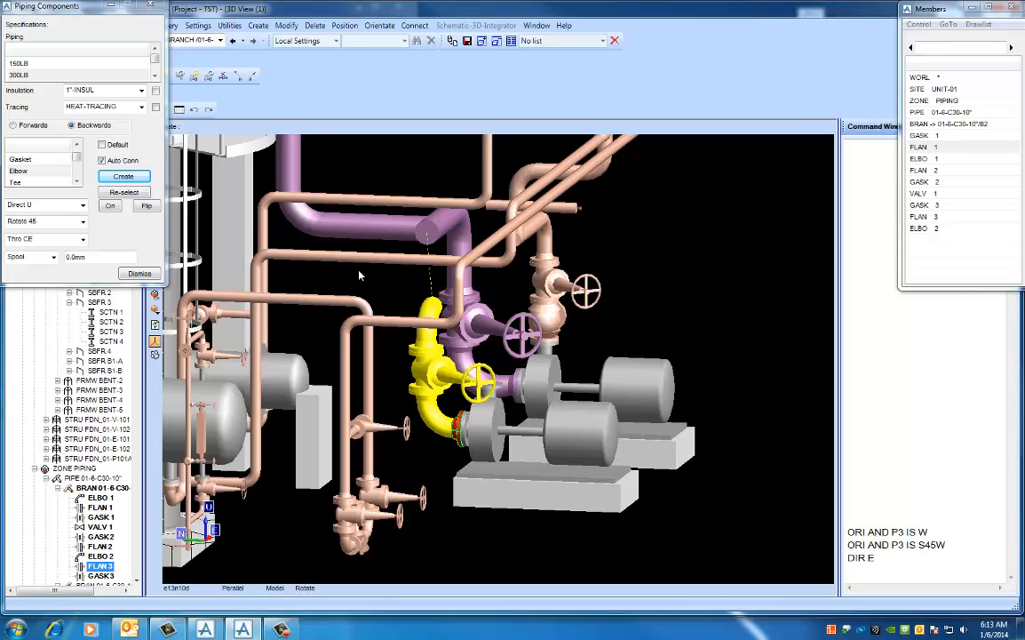
click(77, 182)
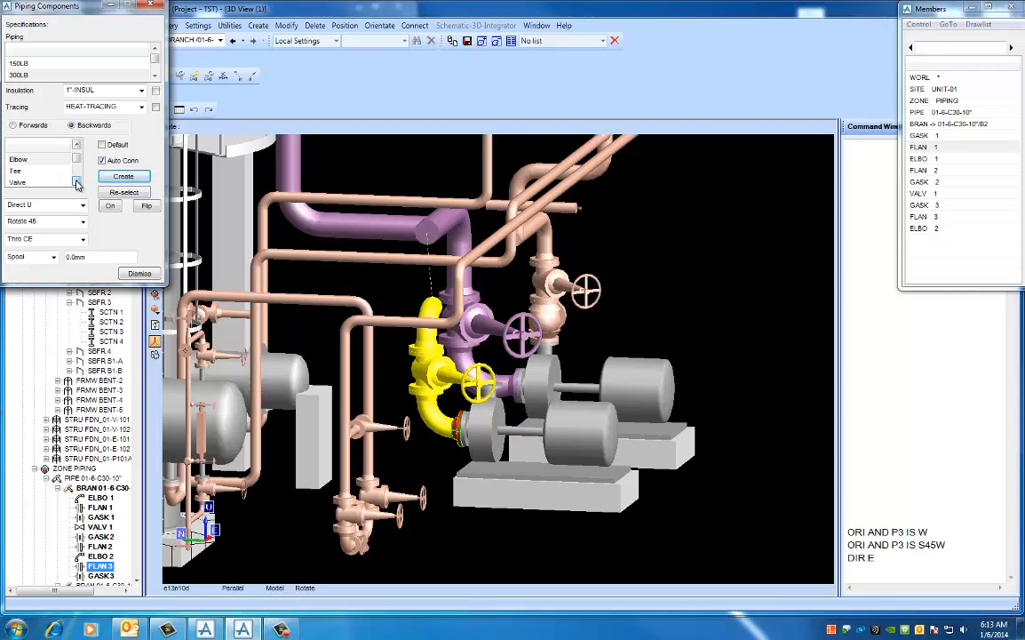
click(78, 182)
click(77, 182)
click(33, 170)
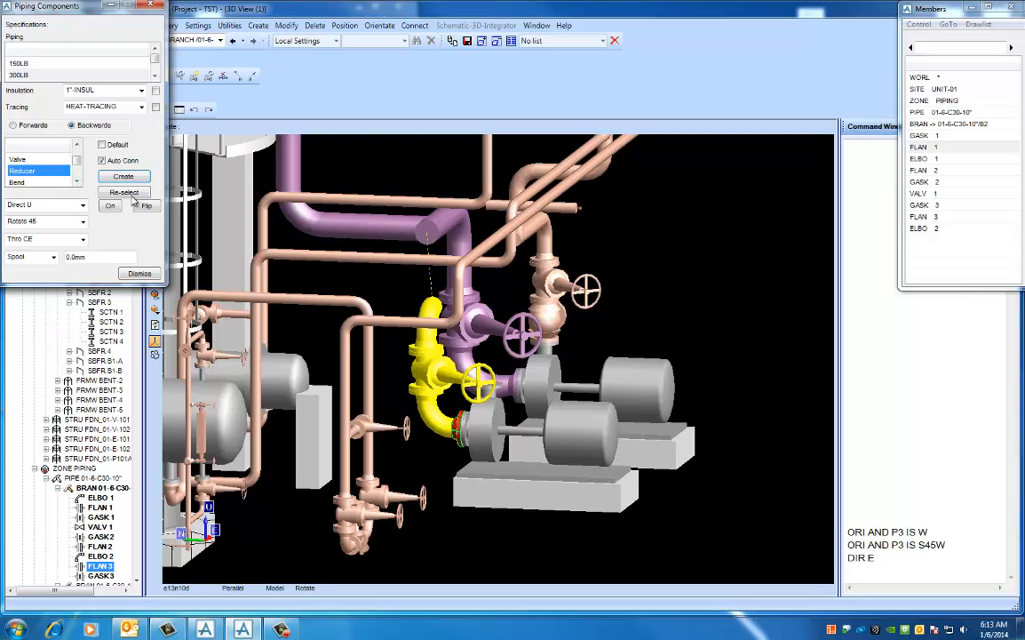
click(124, 176)
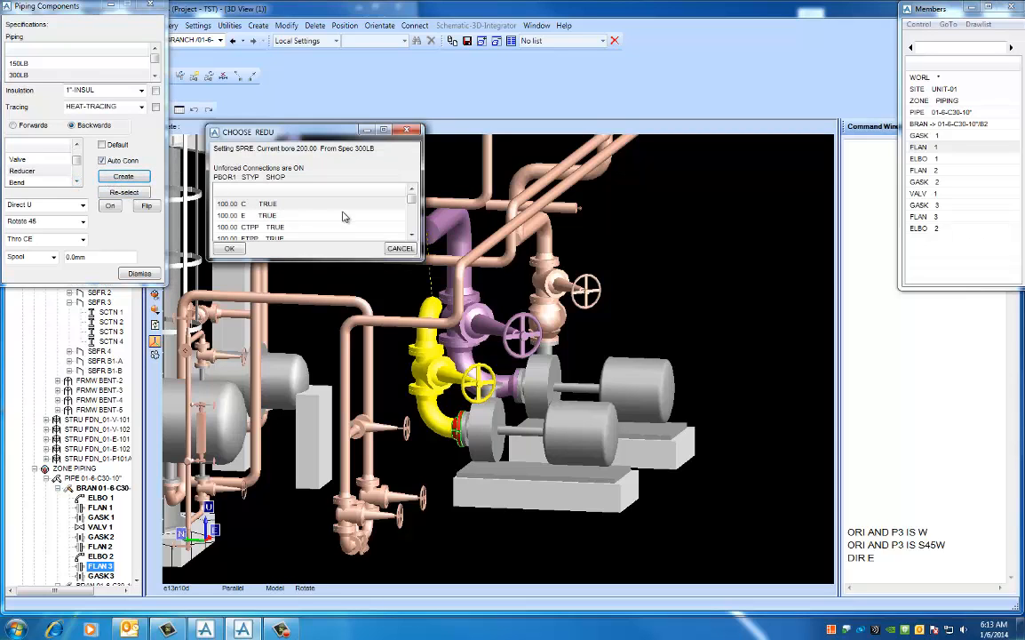
drag(423, 259, 531, 339)
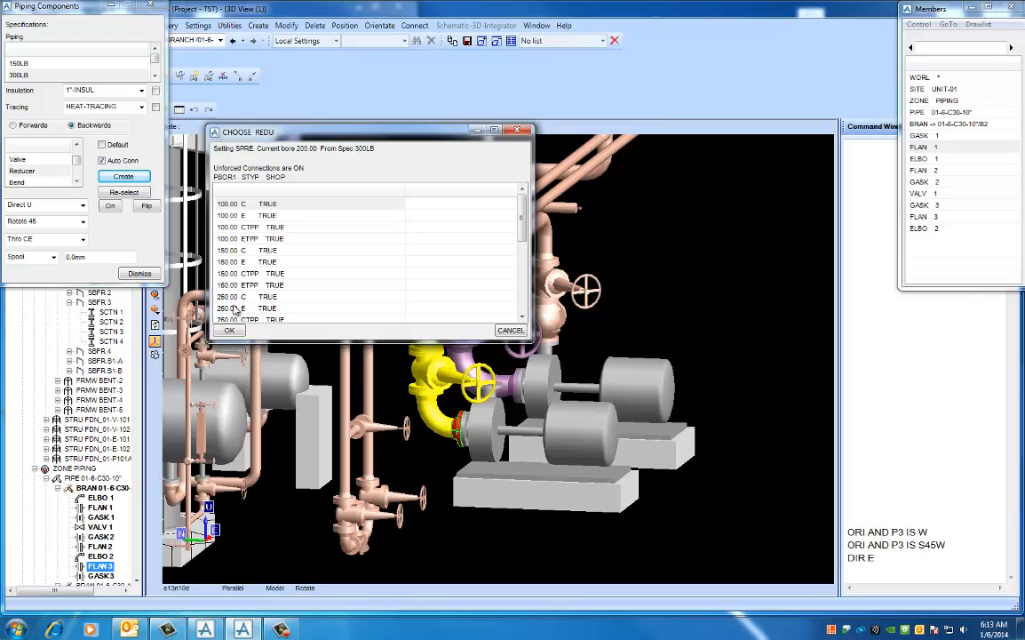
click(235, 308)
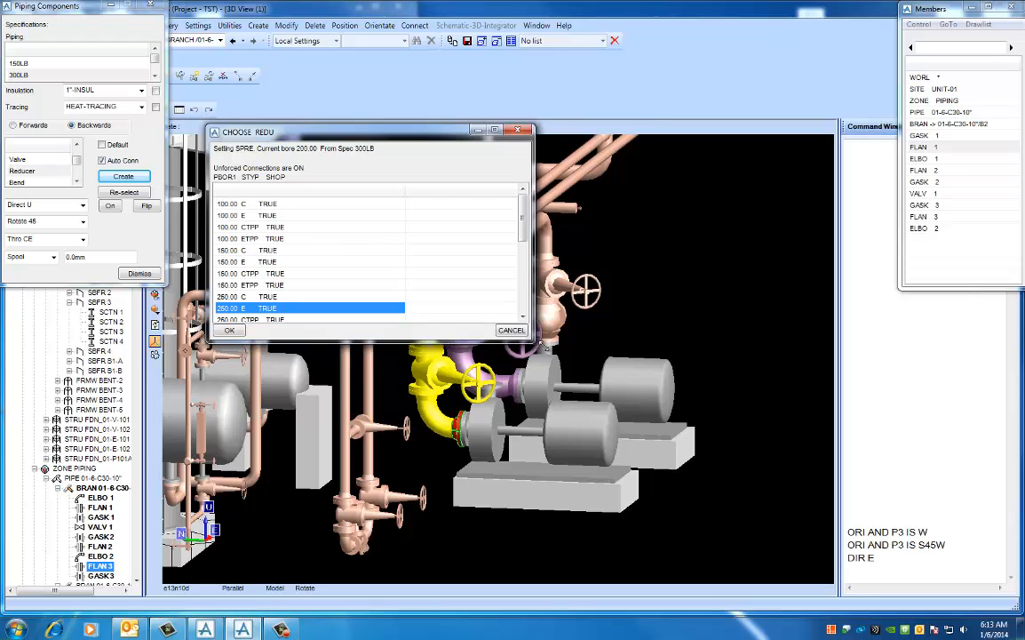
drag(538, 342, 558, 351)
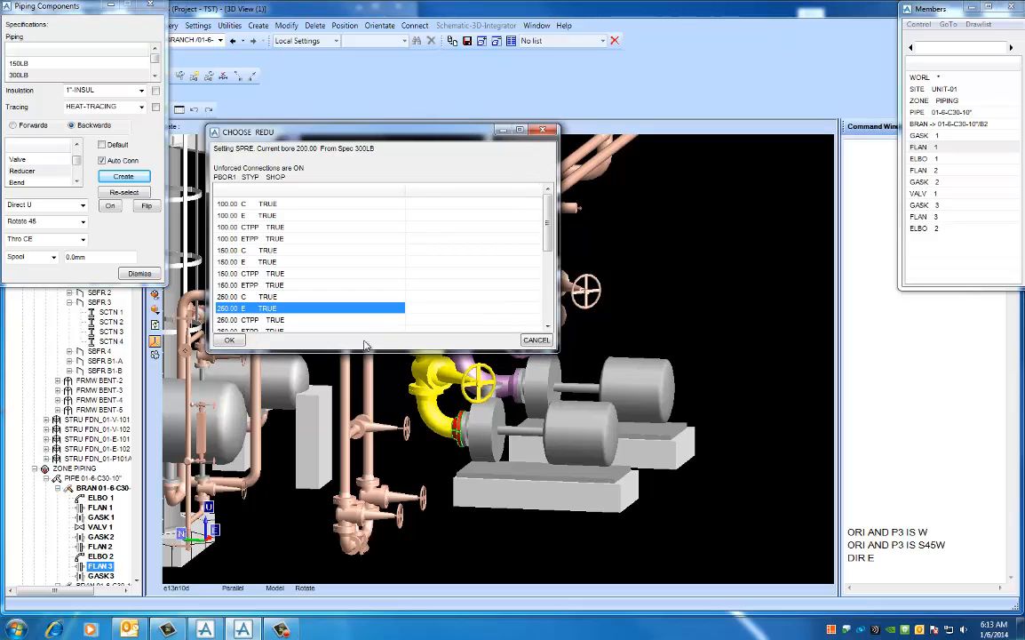
click(230, 341)
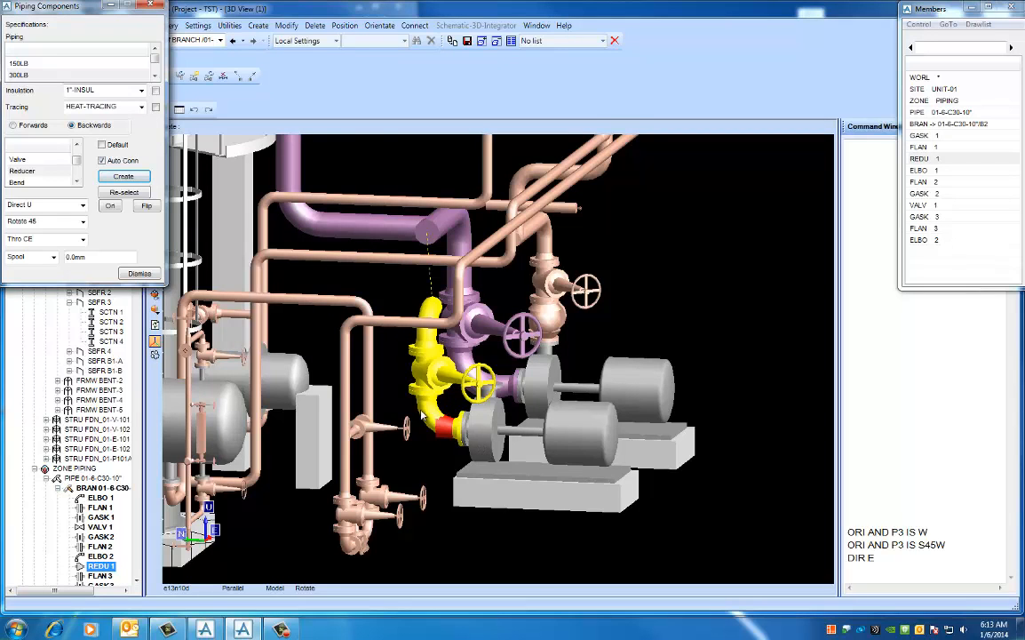
- Orient the new reducer with its P3 upwards using the command ORI AND P3 IS U
scroll(480, 449, up, 3)
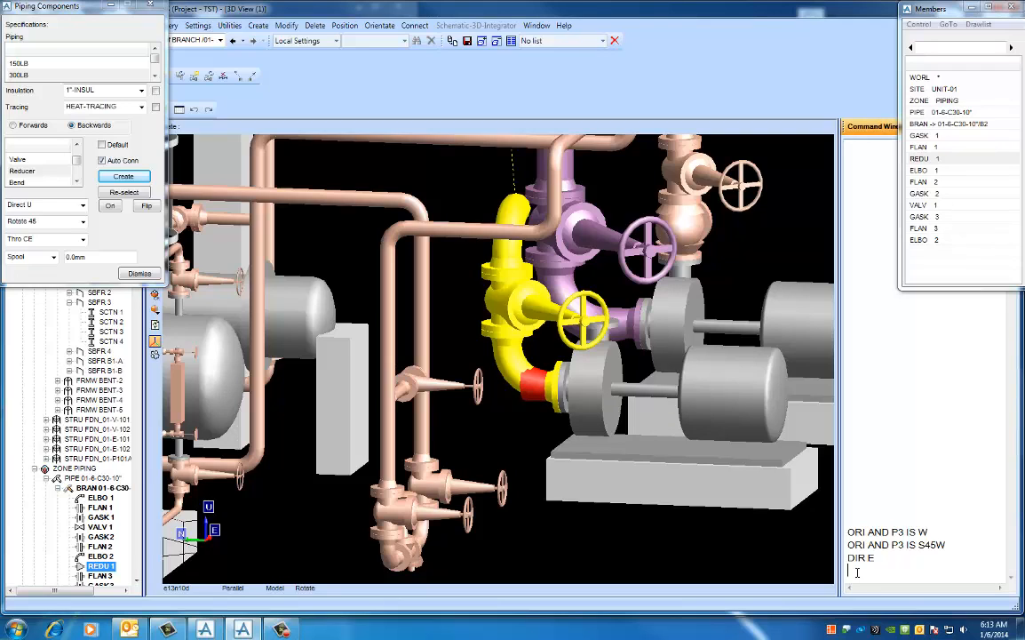
text(ORI AND P3 IS U)
key(Return)
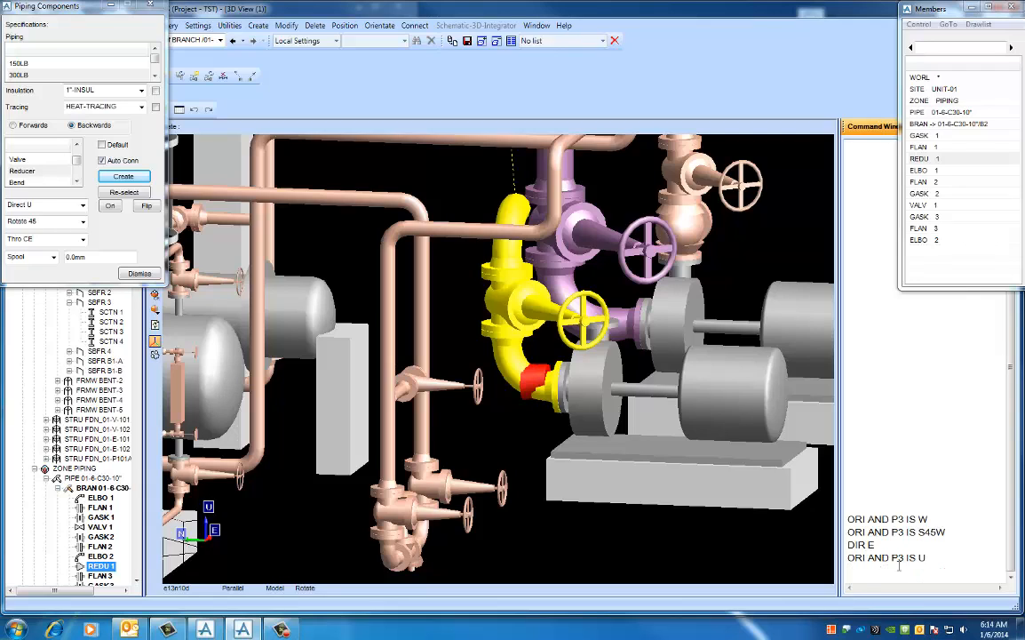
- Connect the reducer to the pump flange with its P3 upwards by running the command CONN AND P3 IS U
scroll(529, 358, up, 5)
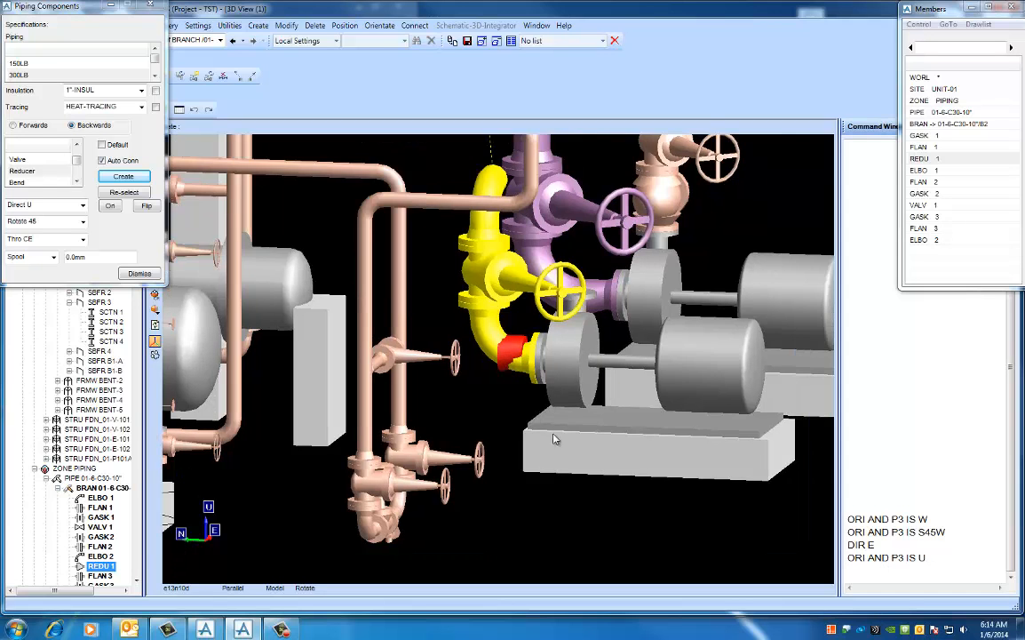
scroll(528, 358, up, 4)
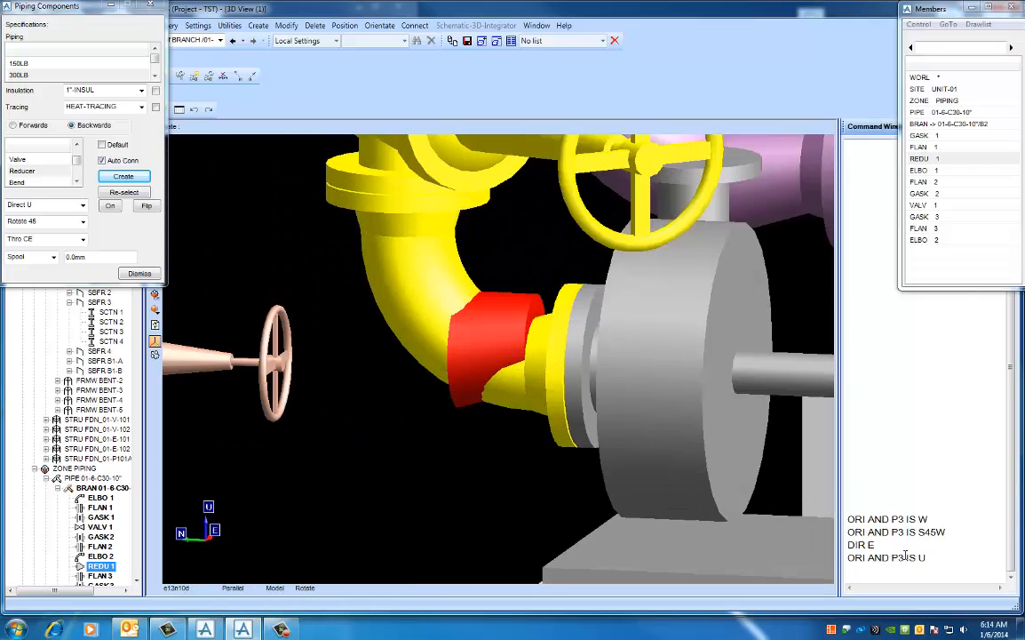
click(933, 559)
key(Return)
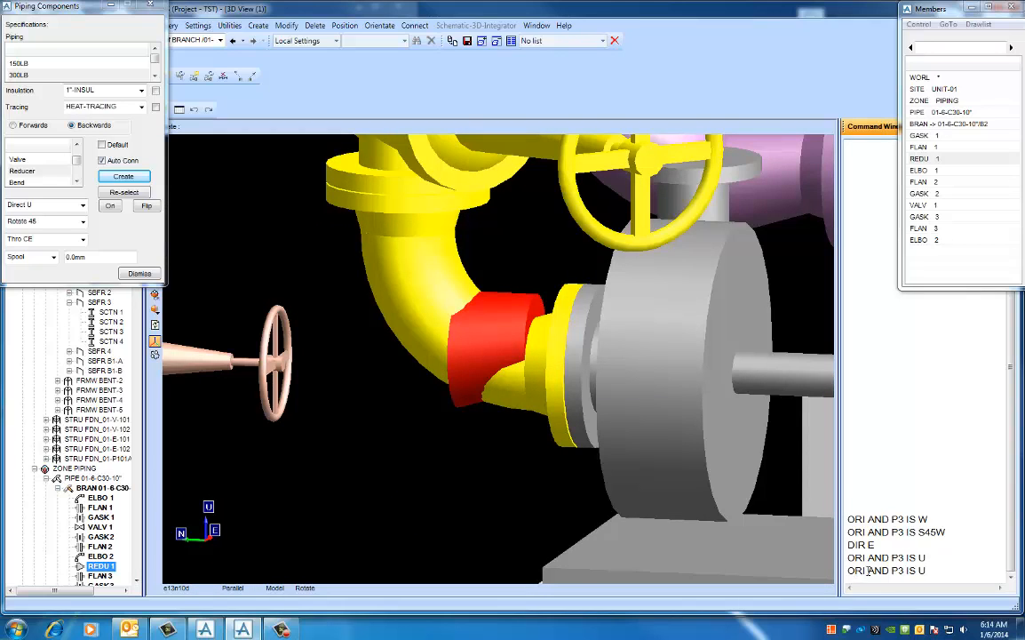
drag(866, 569, 844, 575)
text(CONN)
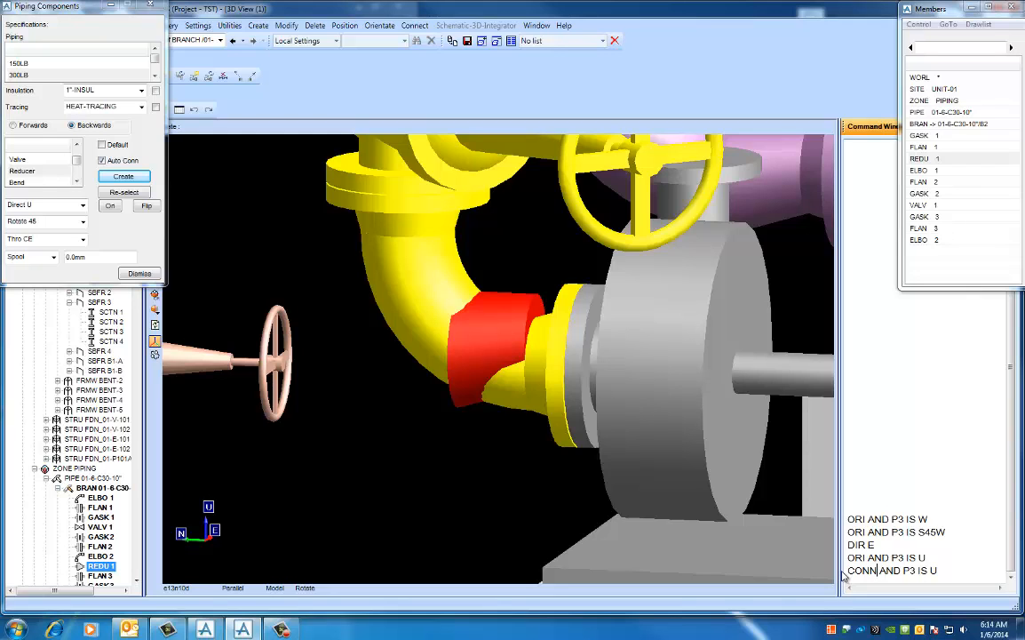
key(Return)
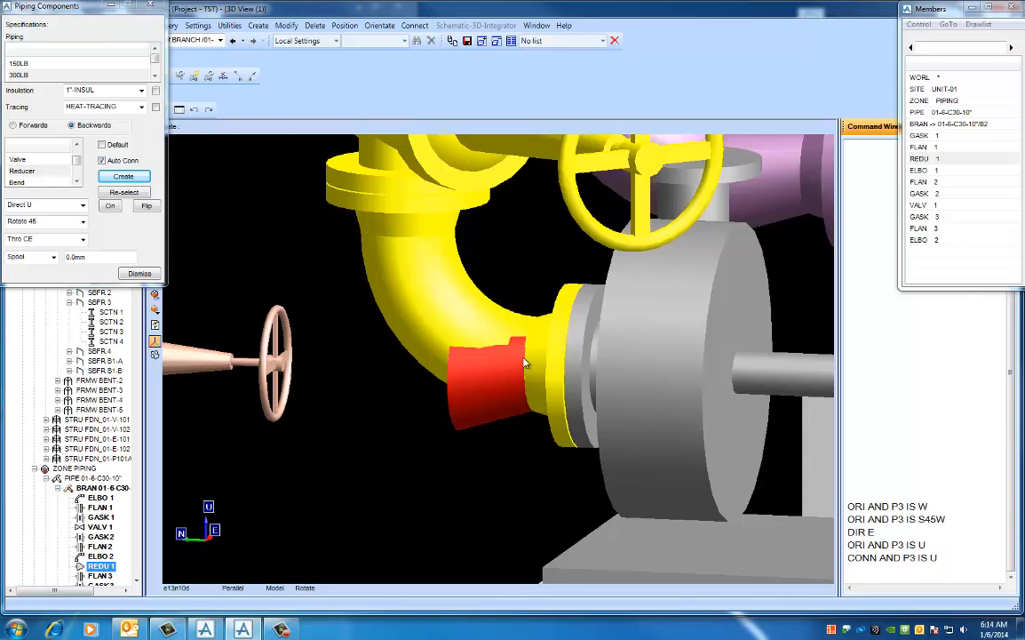
- Try to connect the lower elbow to the pump-side reducer by running CONN
scroll(519, 325, down, 5)
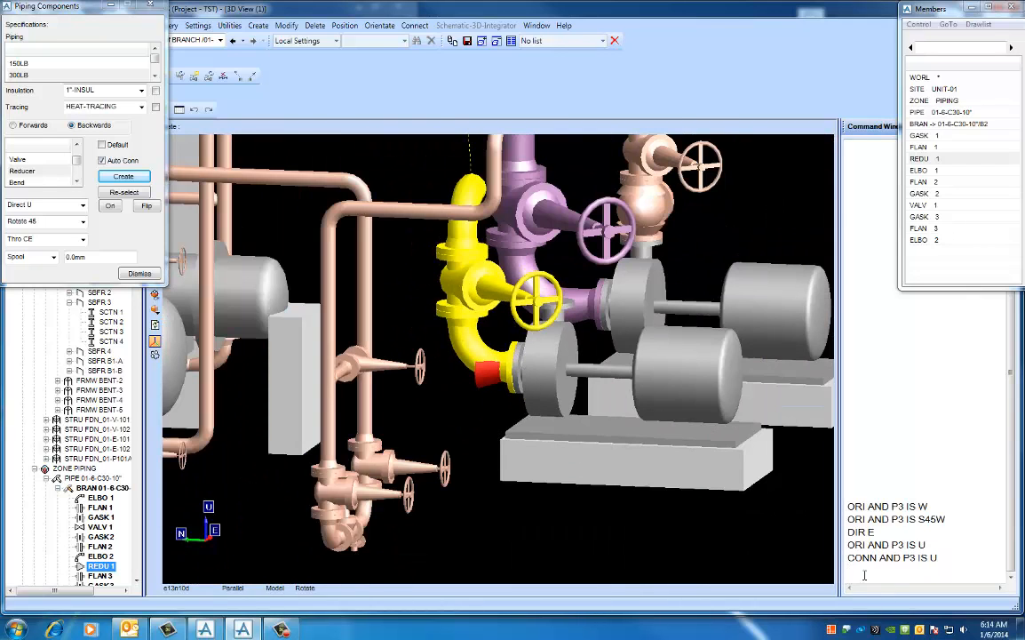
click(919, 170)
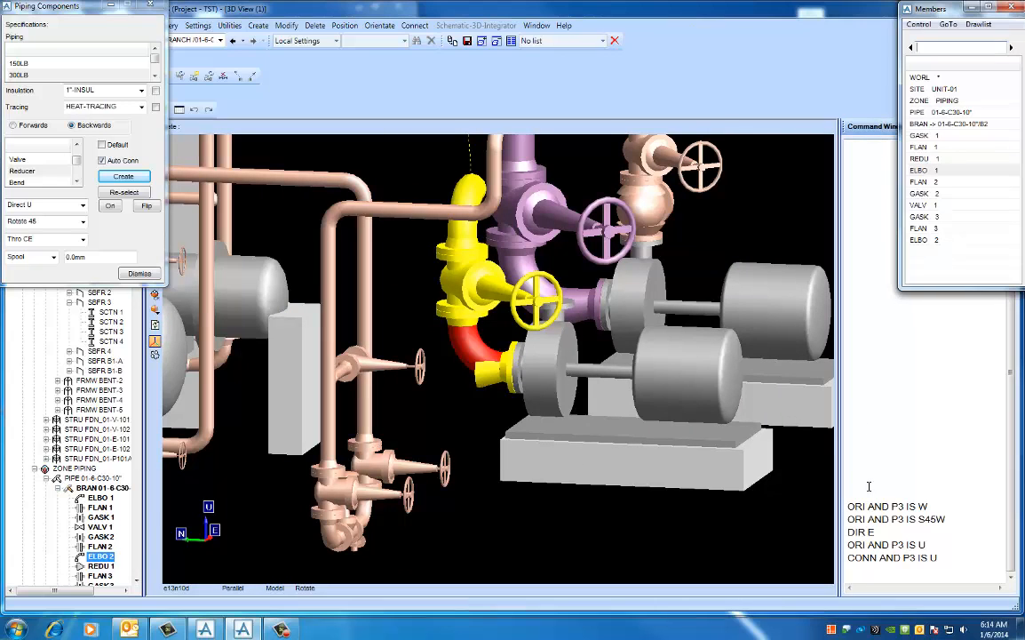
click(858, 571)
text(CONN)
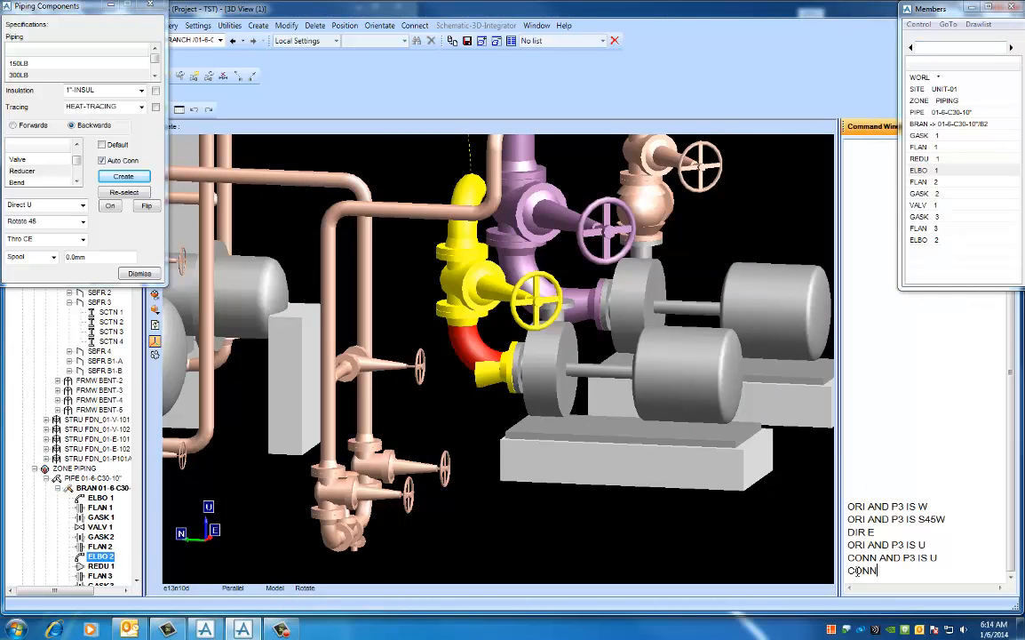
key(Return)
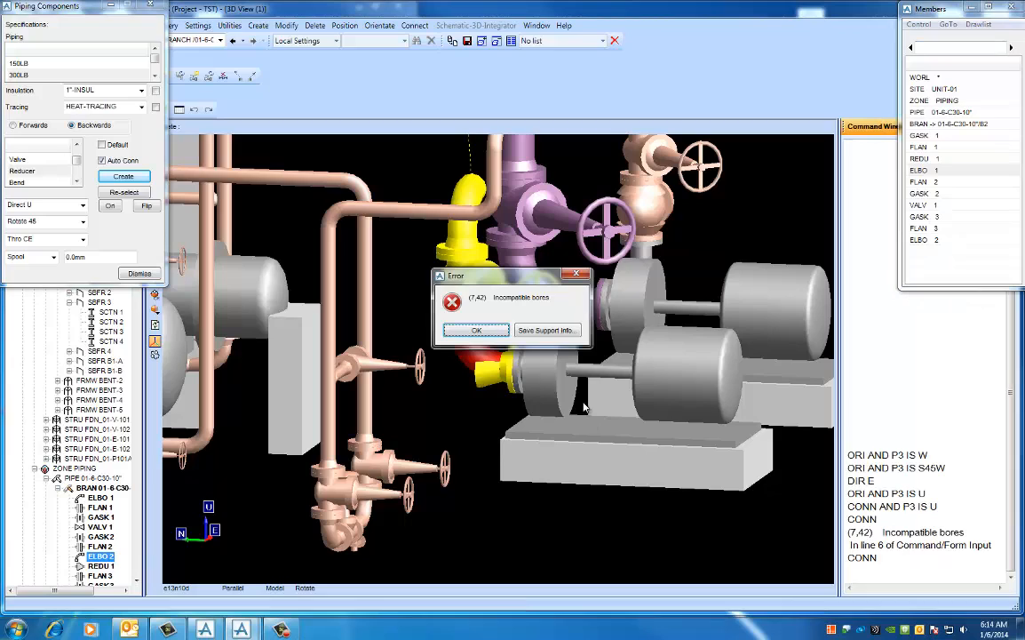
click(476, 330)
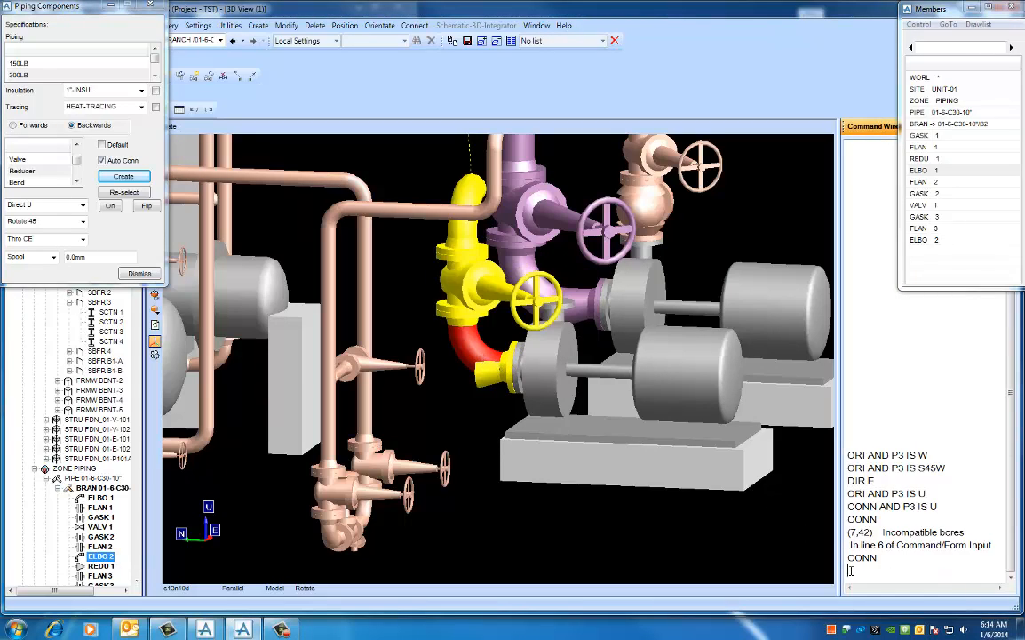
- Query the lower elbow's p-points with Q PA, then reselect it as the DEFT 90-degree elbow of 250.00 bore using CHOO ALL
text(Q PA)
key(Return)
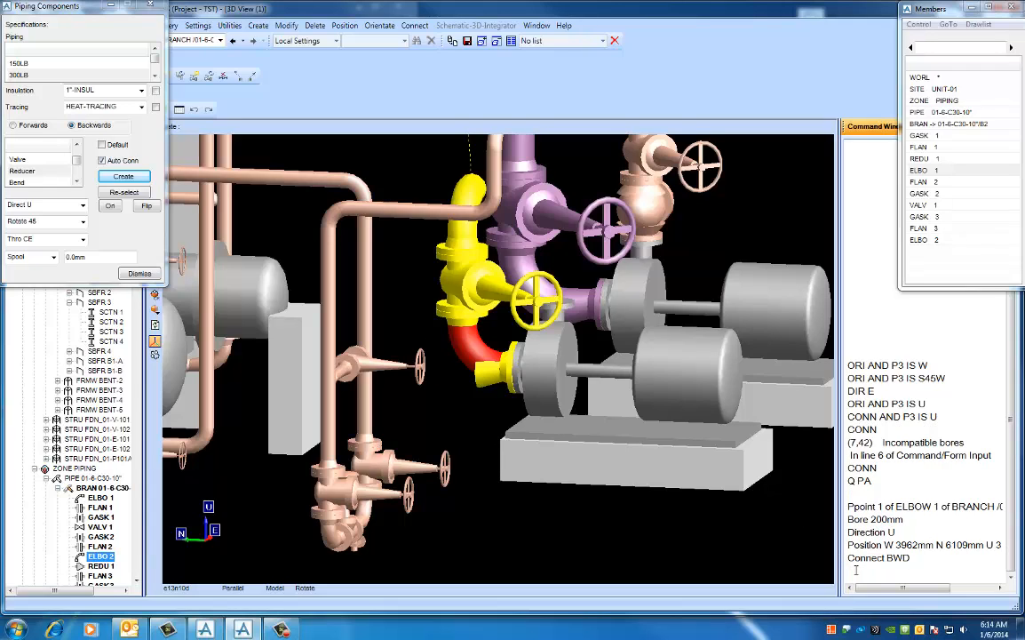
text(CHOO ALL)
key(Return)
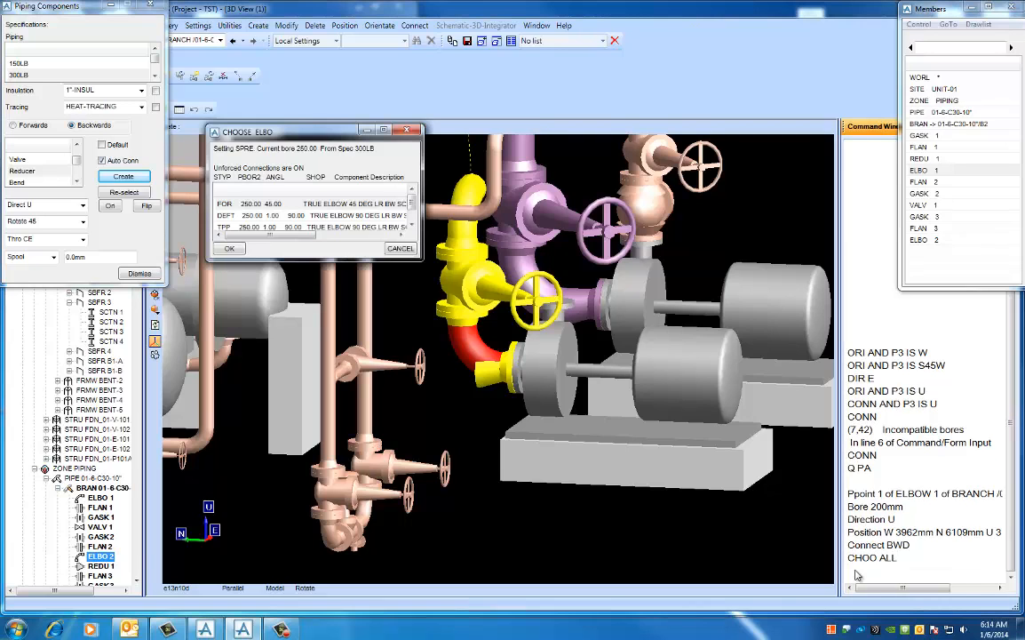
drag(435, 271, 451, 283)
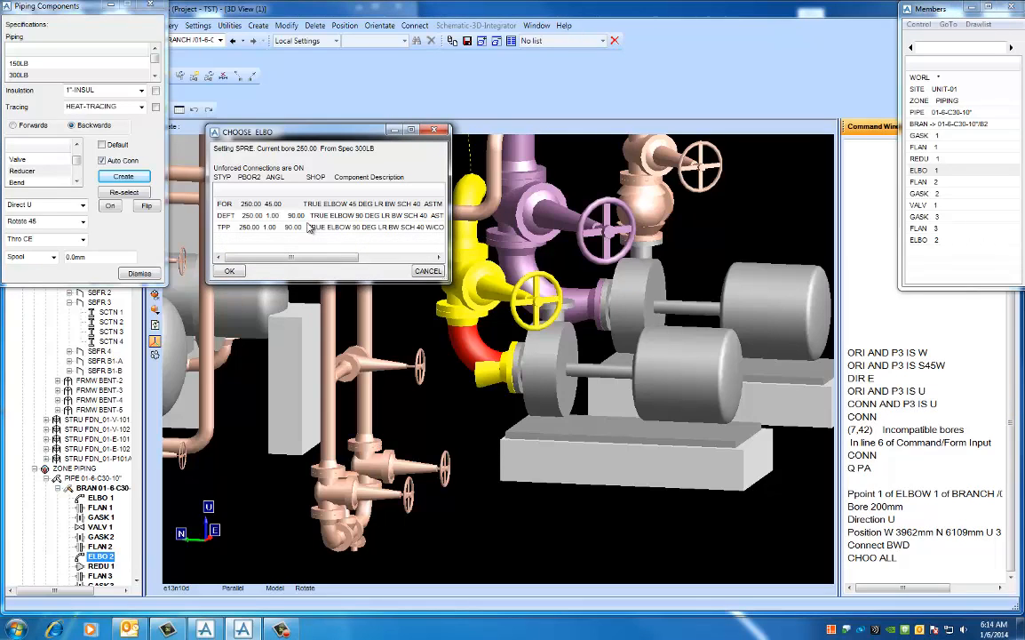
click(258, 215)
click(230, 271)
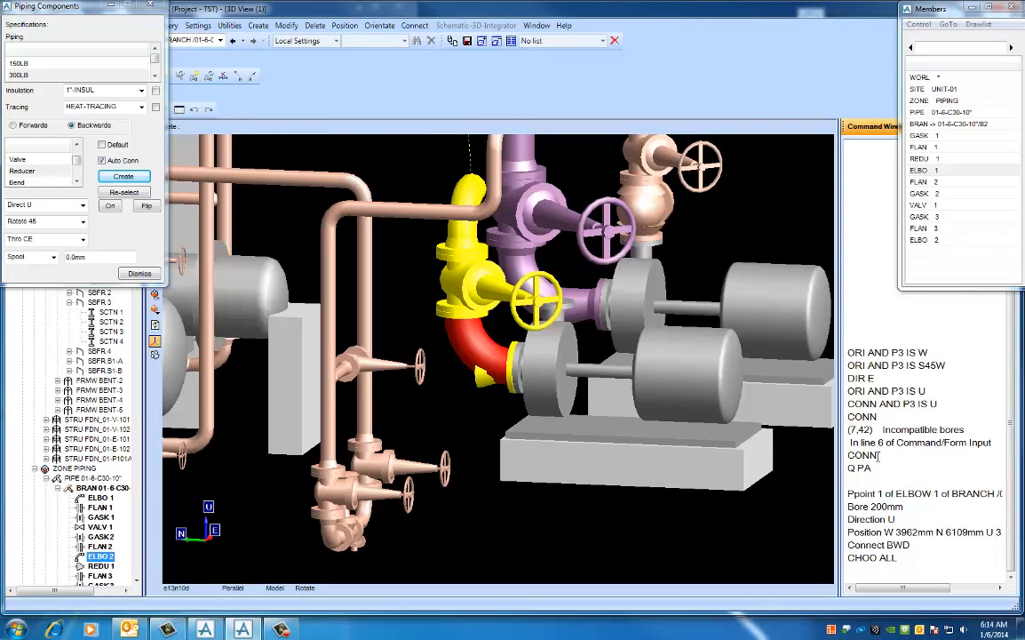
- Connect the lower elbow to the reducer with CONN and turn it upwards with DIR U
double_click(867, 455)
key(Return)
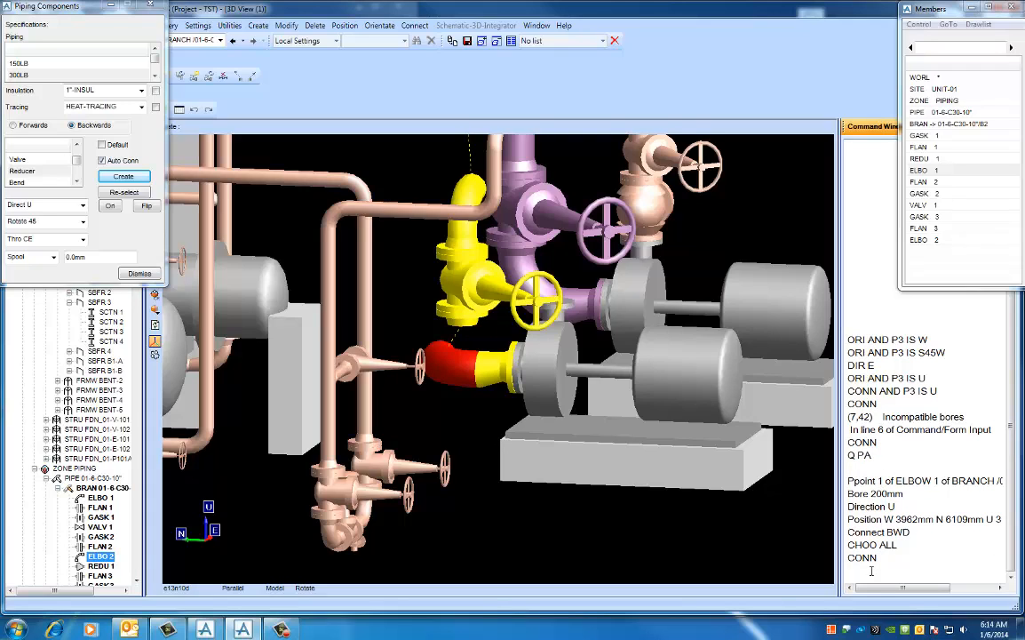
text(DIR U)
key(Return)
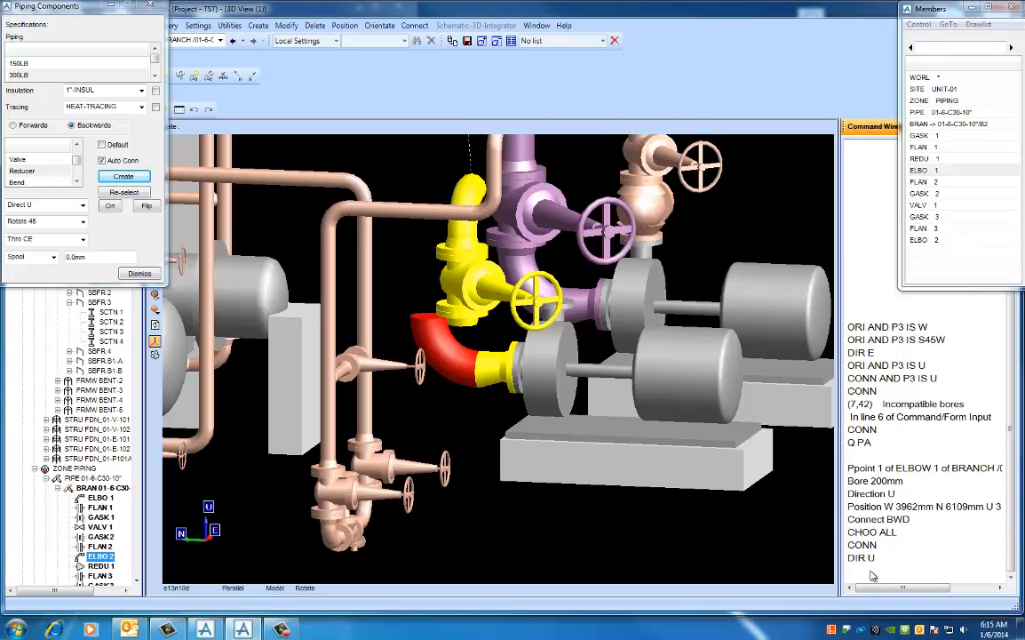
text(CONN)
key(Return)
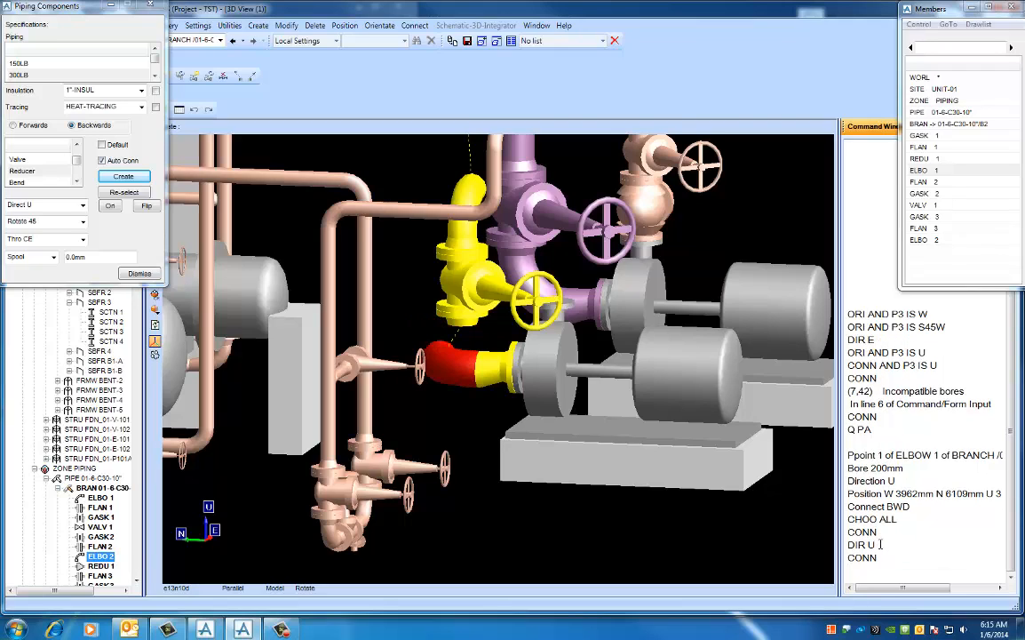
text(DIR U)
key(Return)
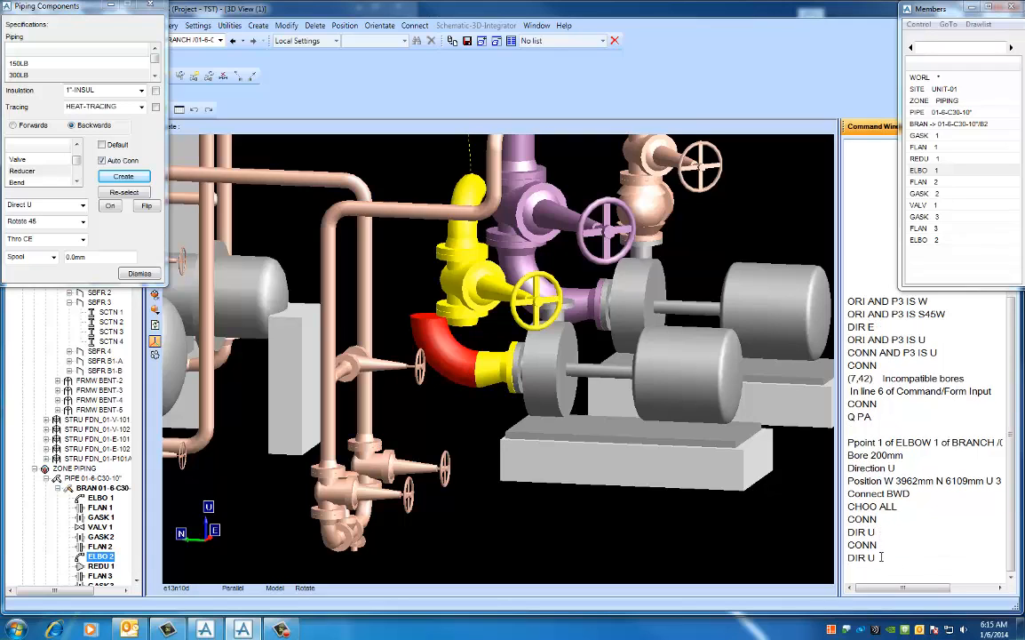
- Try to connect the valve's lower flange to the lower elbow by running CONN
click(926, 183)
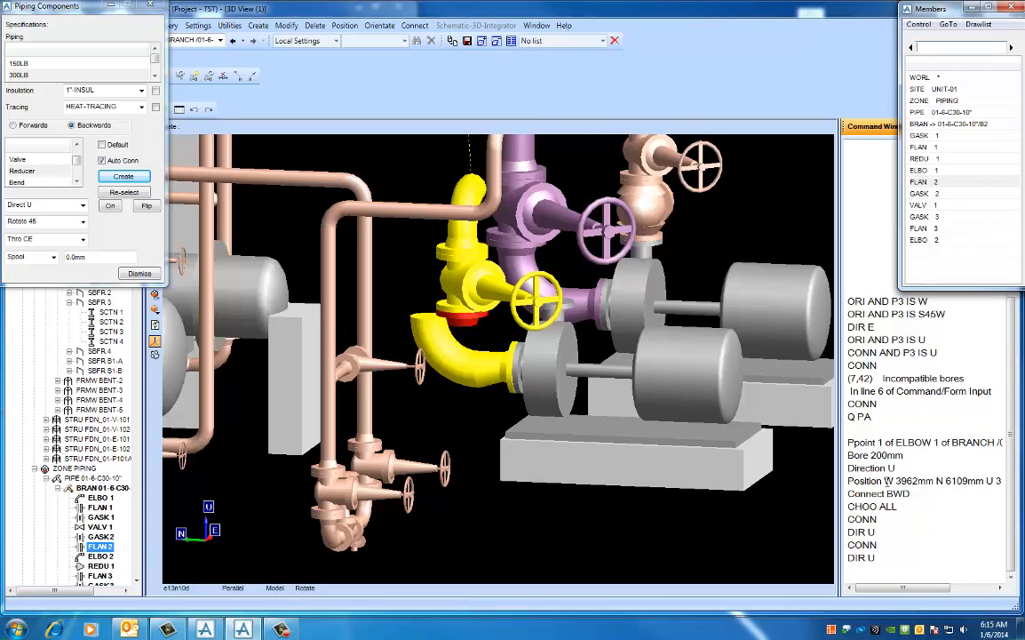
double_click(885, 543)
key(Return)
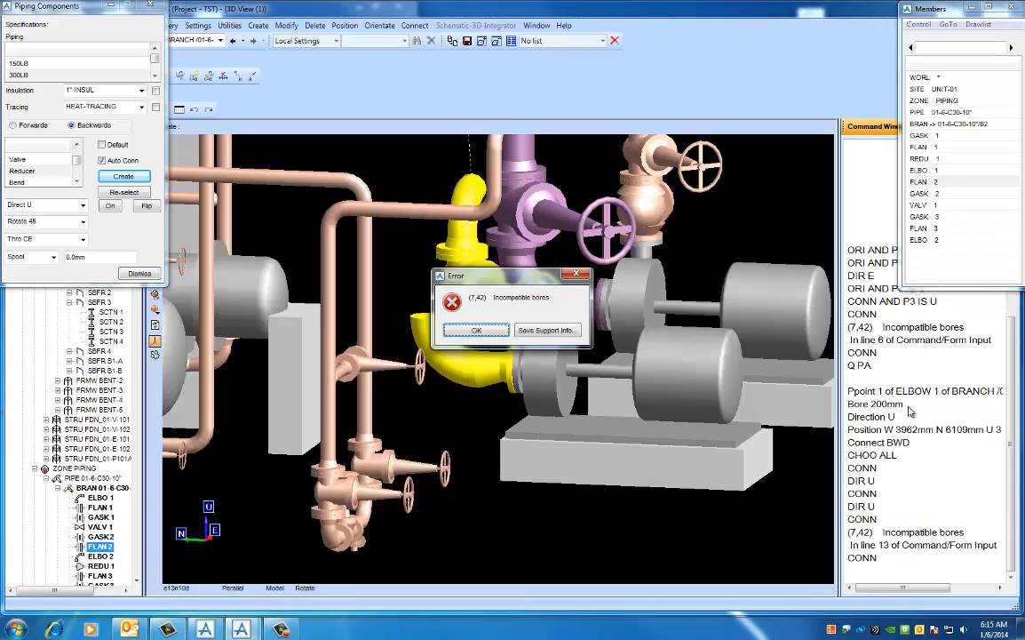
click(476, 331)
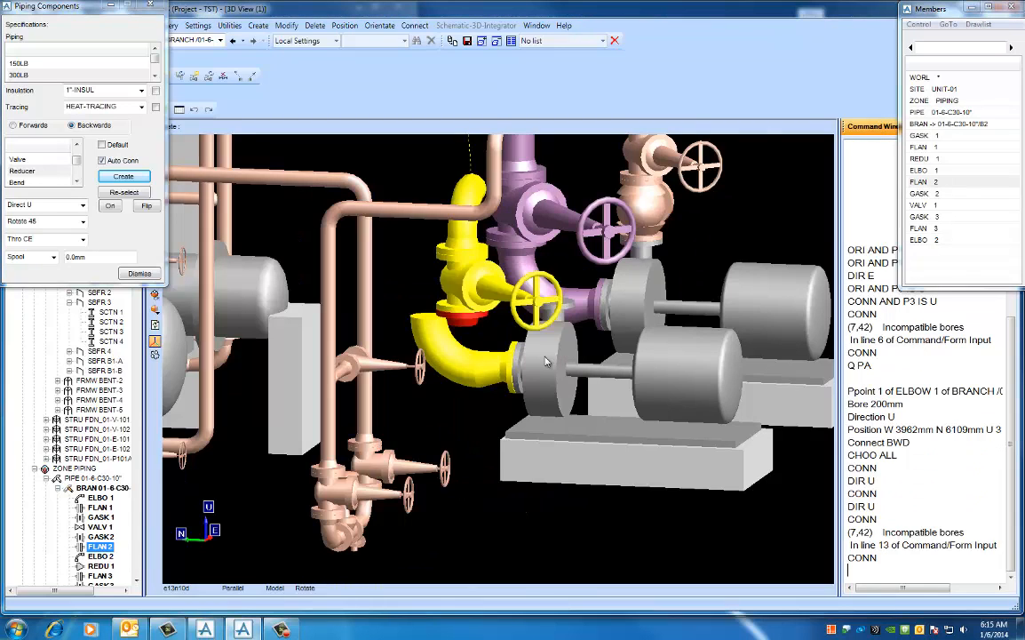
- Reselect the valve's lower flange with CHOO ALL to suit the elbow's bore and connect it with CONN
double_click(895, 455)
key(Return)
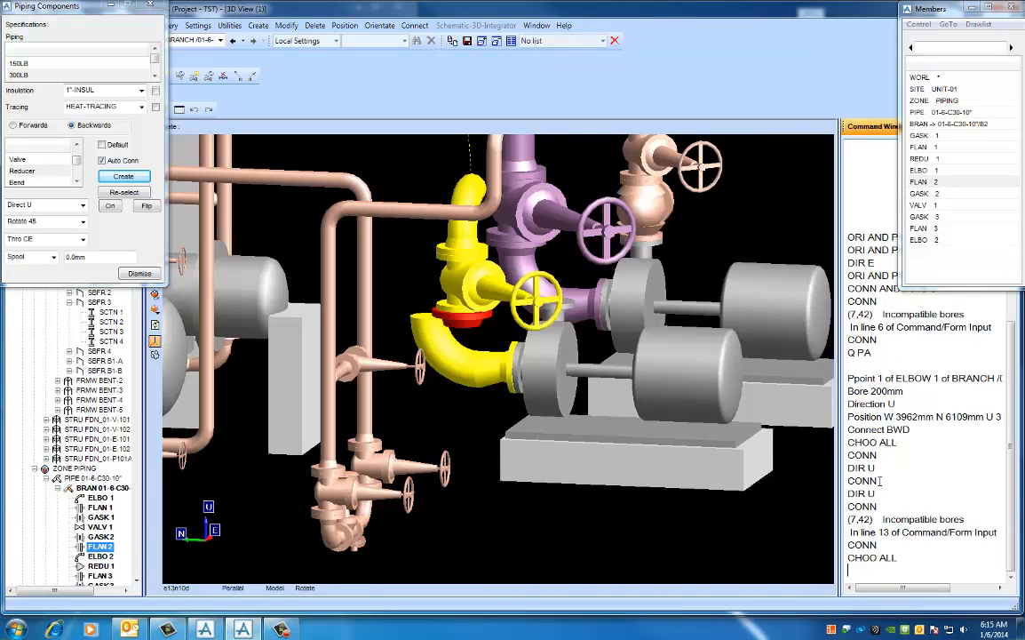
text(CONN)
key(Return)
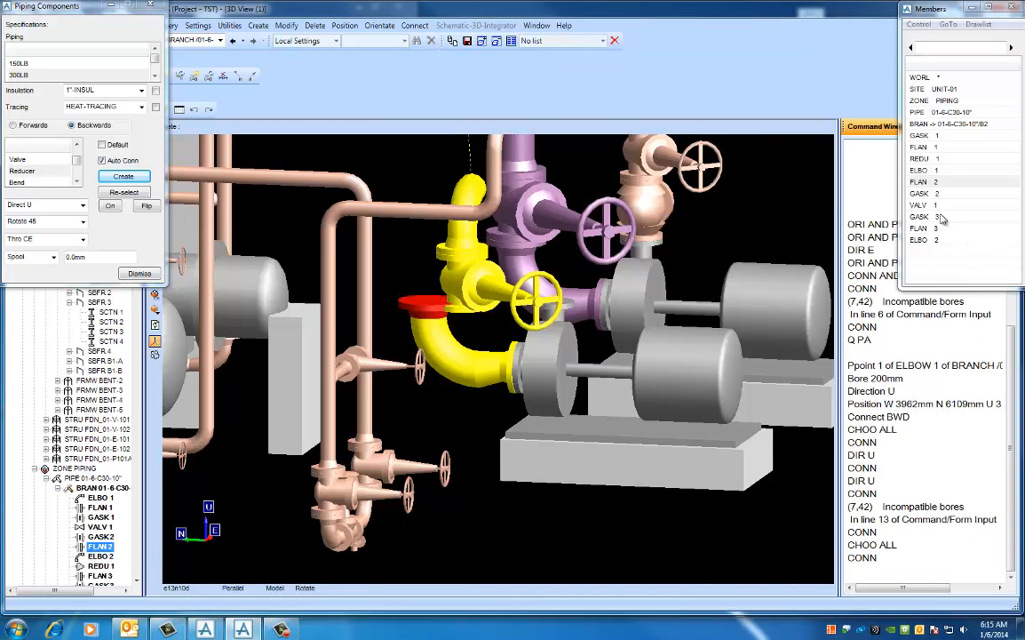
- Reselect the gasket below the valve with CHOO ALL and connect it to the lower flange with CONN
text(CHOO ALL)
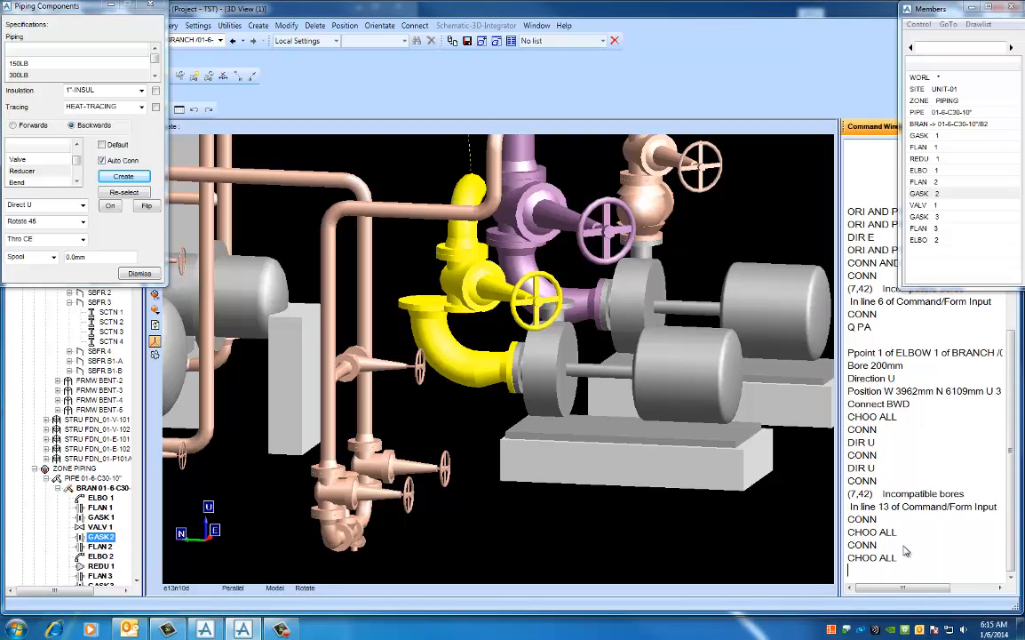
key(Return)
text(CONN)
key(Return)
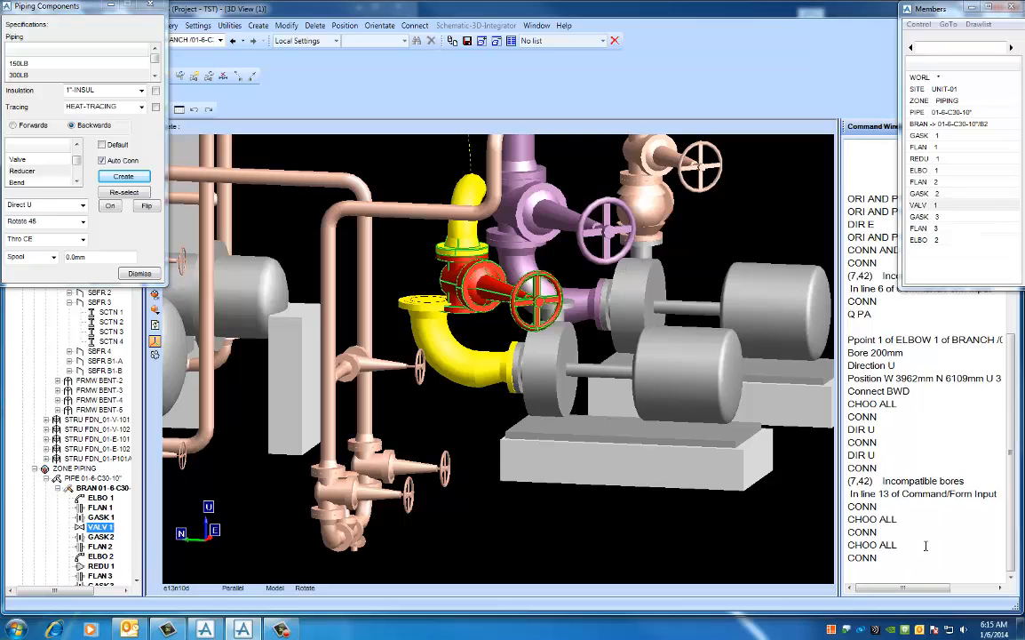
- Reselect the gate valve at 250.00 bore with CHOO ALL and connect it using CONN AND P3 IS W45S
text(CHOO ALL)
key(Return)
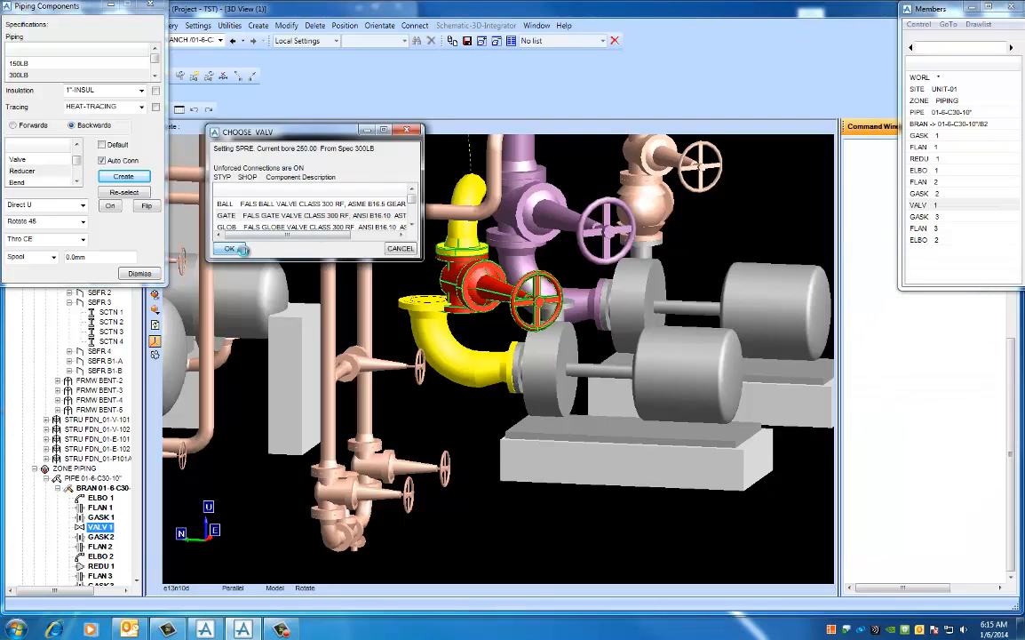
click(230, 249)
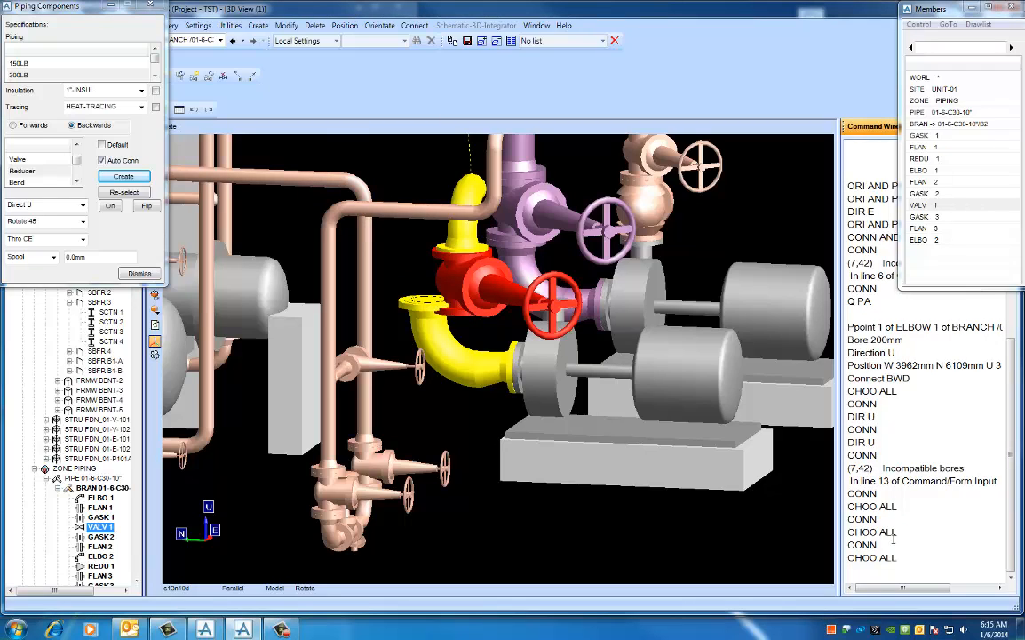
text(CONN AND P3 IS W45)
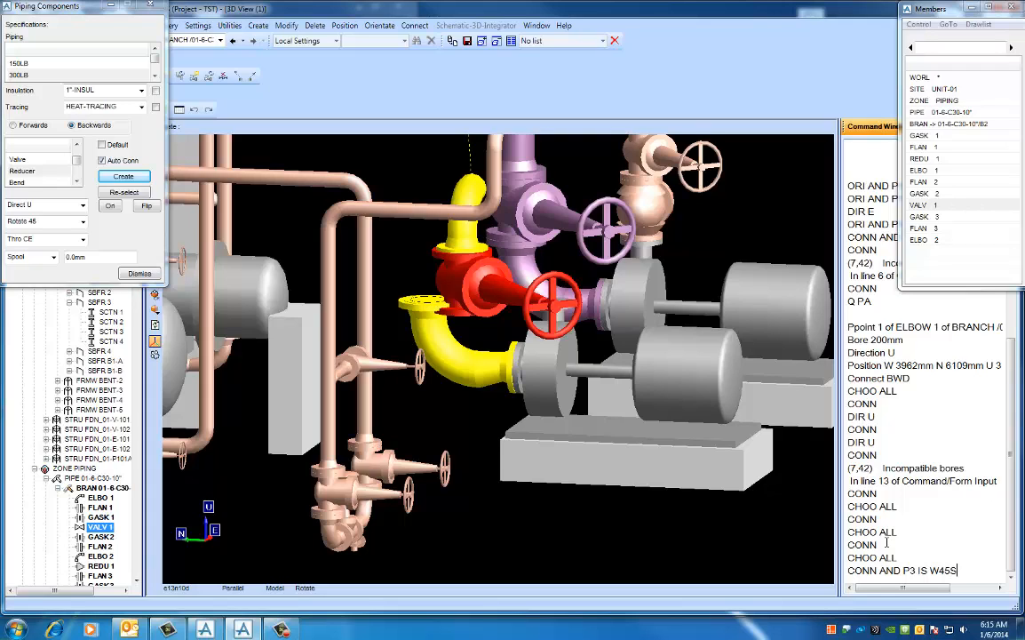
text(S)
key(Return)
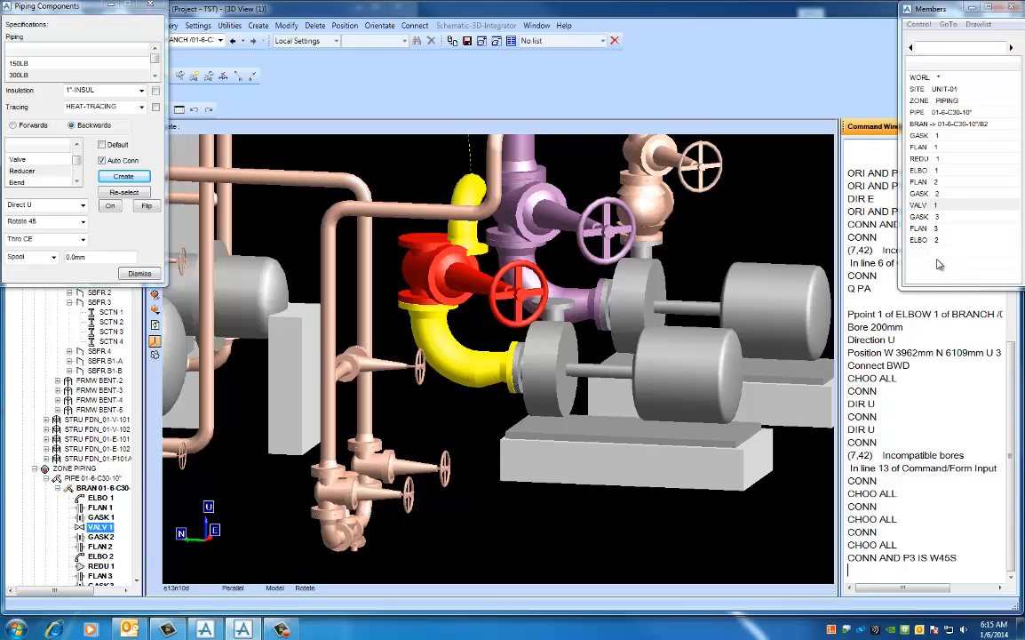
- Reselect the gasket above the valve with CHOO ALL and connect it to the valve with CONN
click(936, 217)
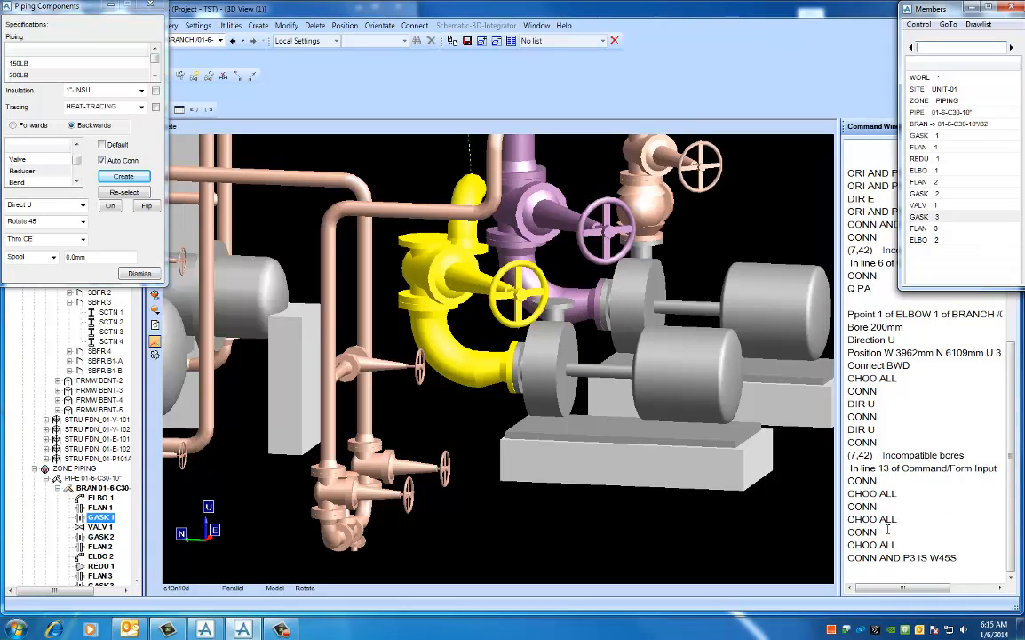
click(898, 520)
key(Return)
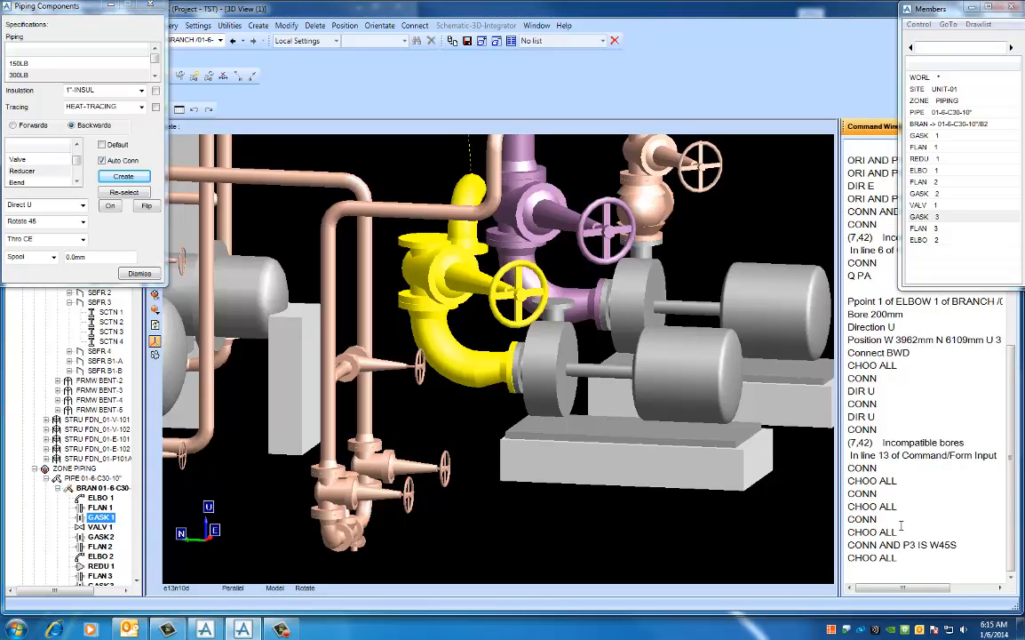
click(884, 519)
key(Return)
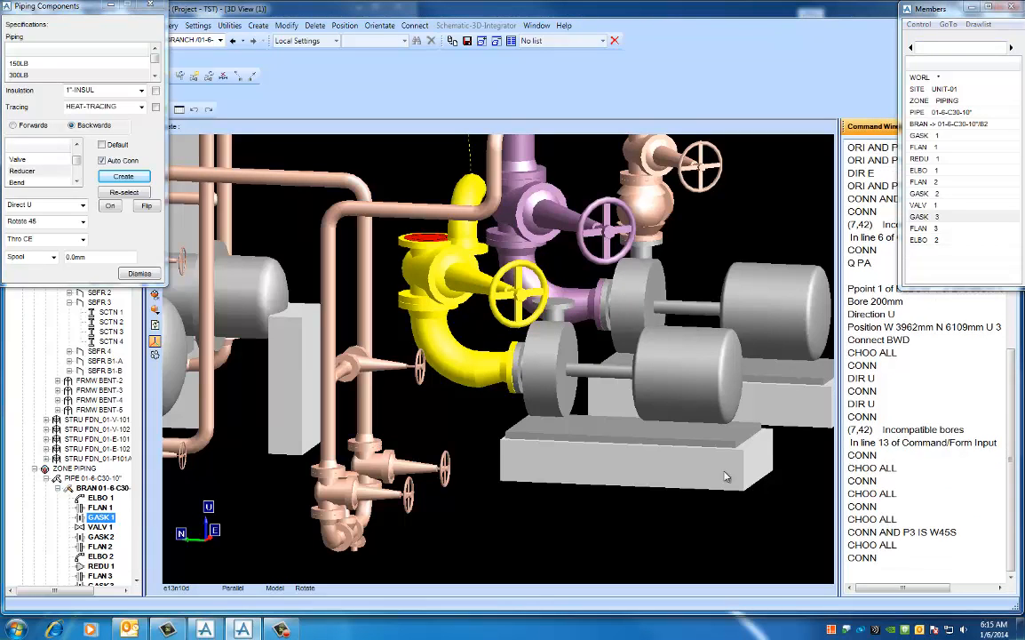
- Reselect the valve's upper flange with CHOO ALL and connect it to the gasket with CONN
middle_drag(520, 295, 517, 313)
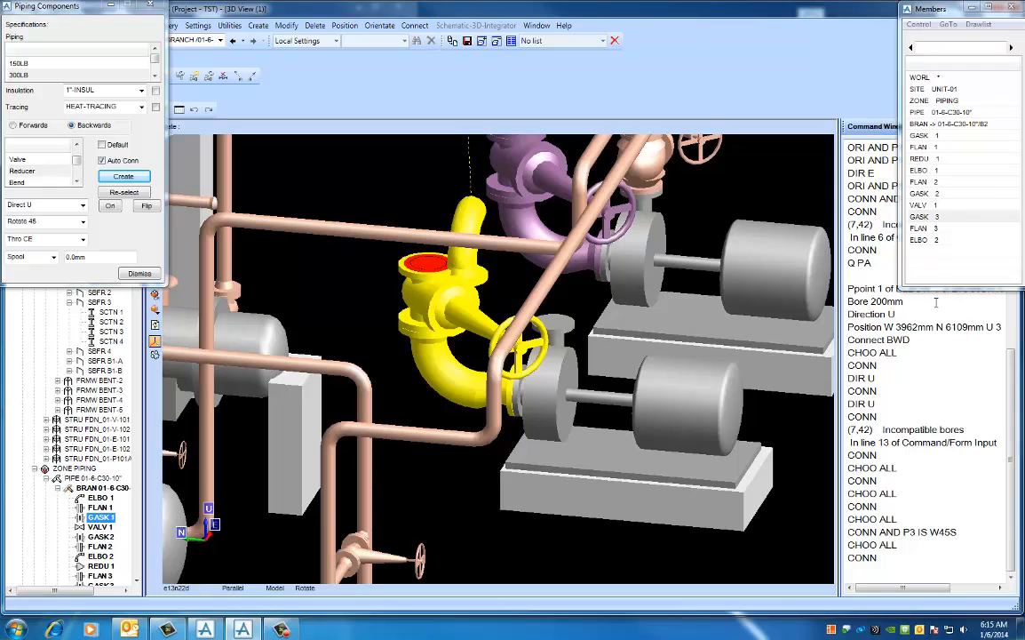
click(924, 229)
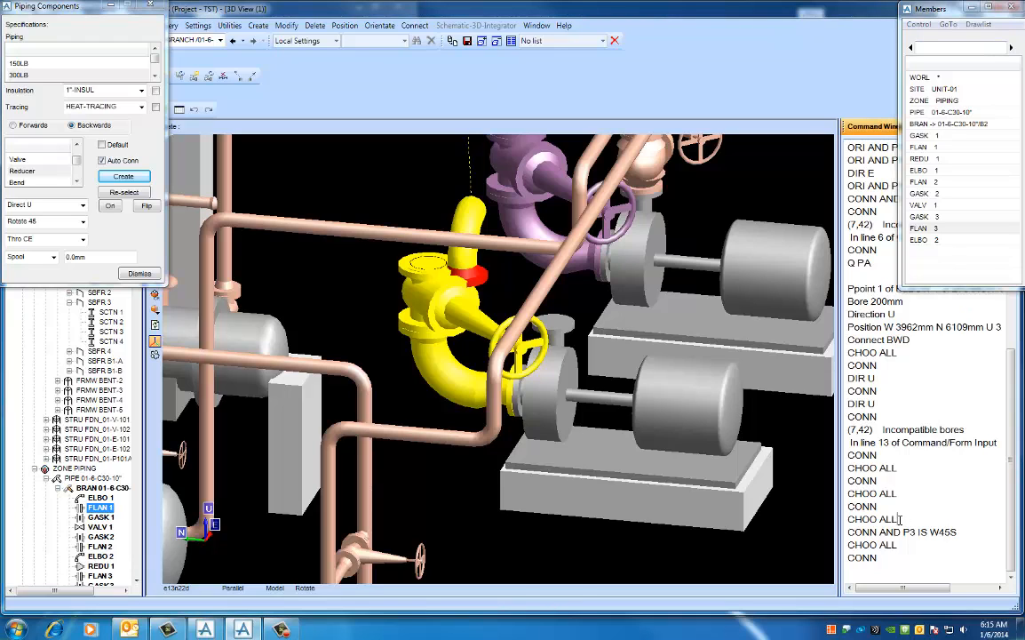
click(900, 520)
key(Return)
key(Return)
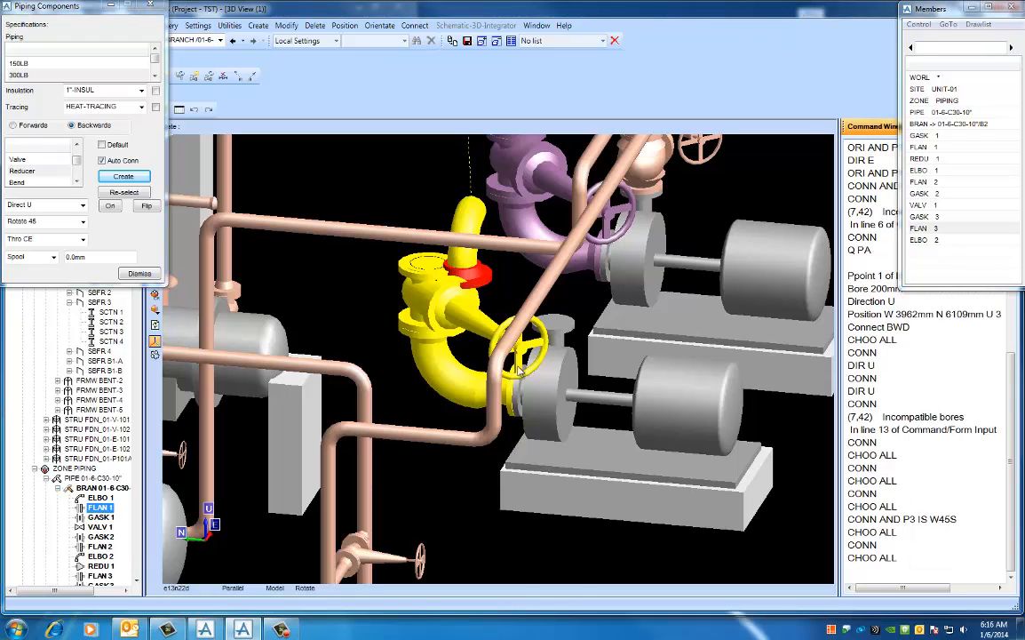
click(886, 545)
key(Return)
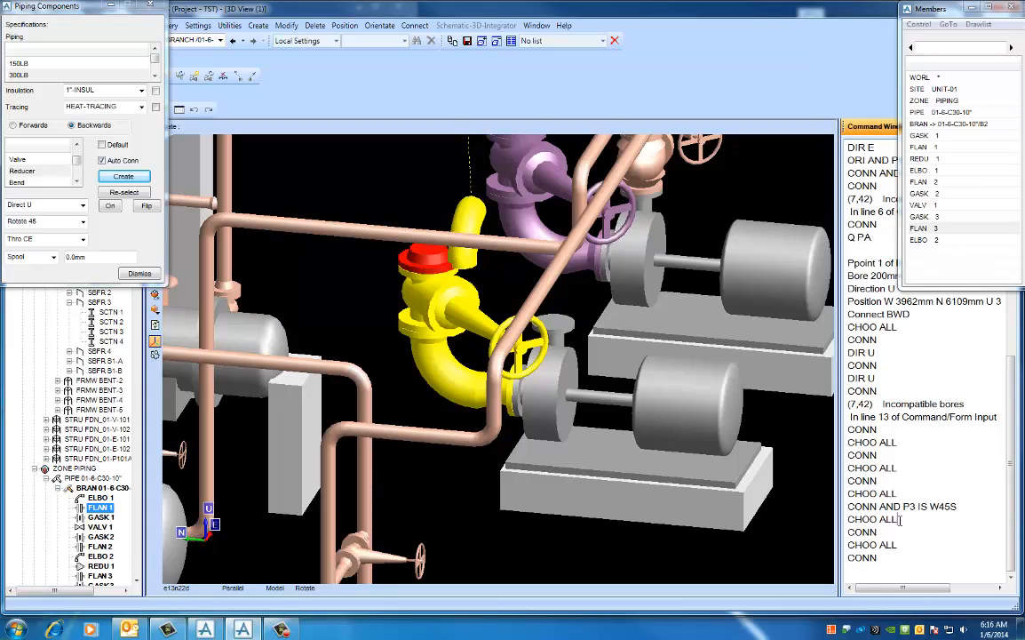
click(900, 520)
key(Return)
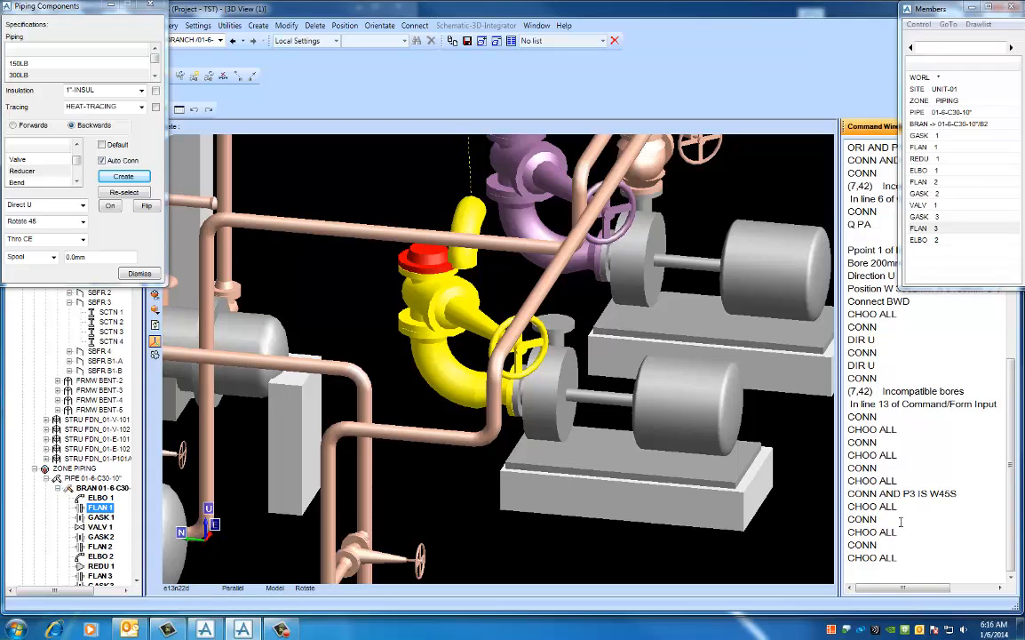
- Reselect the upper elbow as a 90-degree elbow of 250.00 bore from the 300LB specification using CHOO ALL
click(917, 240)
click(902, 558)
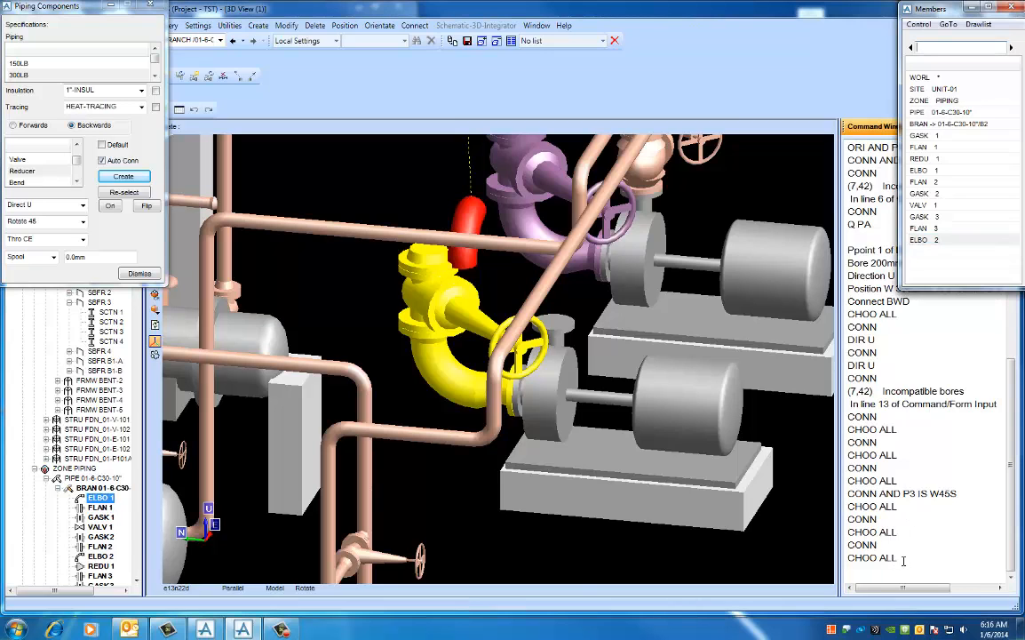
key(Return)
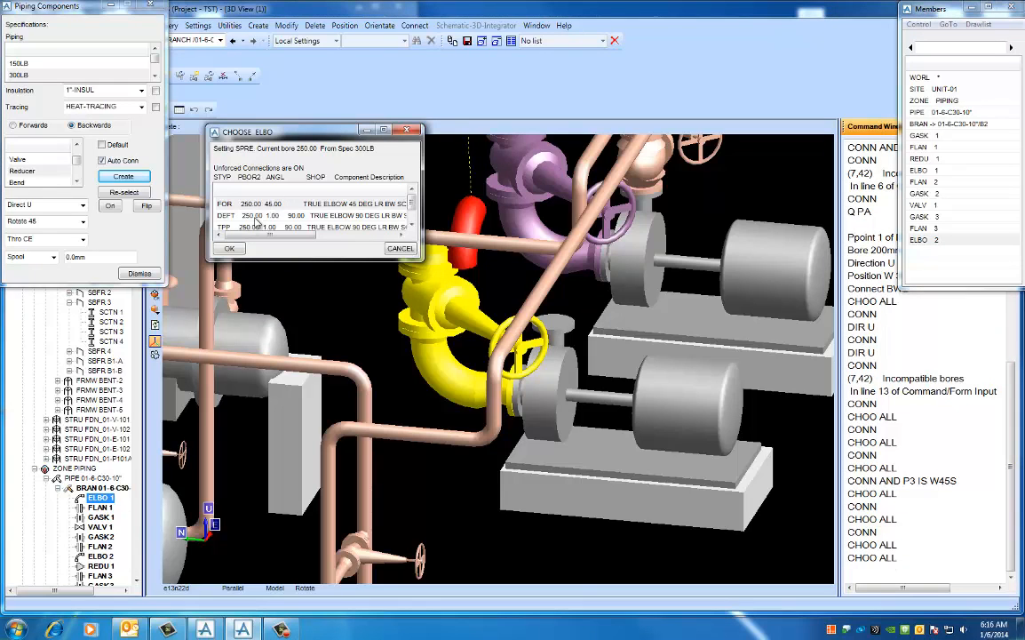
click(233, 204)
click(231, 249)
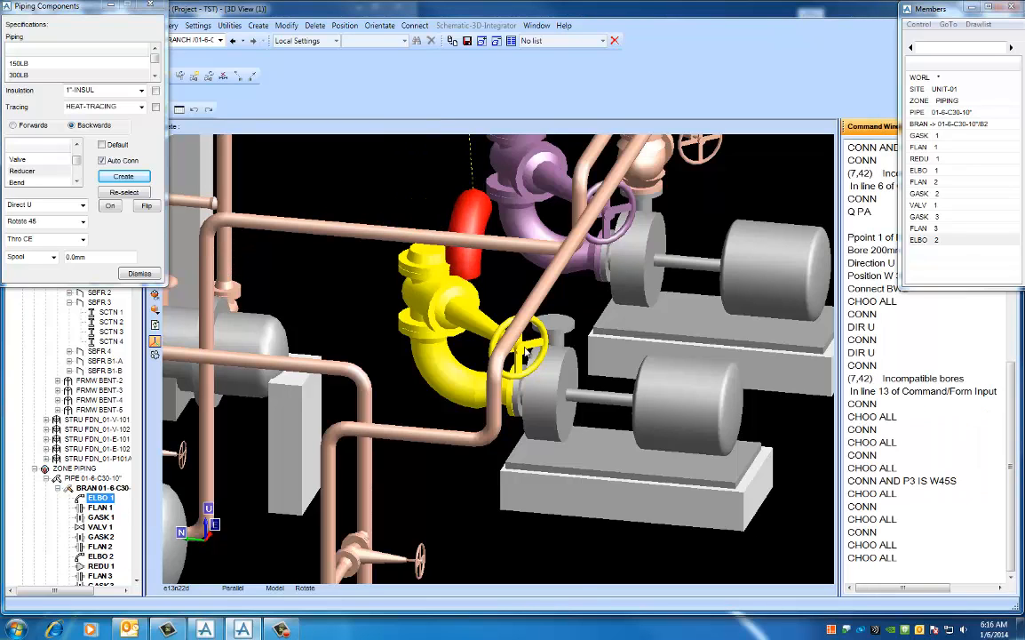
- Connect the upper elbow to the flange below it with CONN and direct it east with DIR E
click(883, 532)
key(Return)
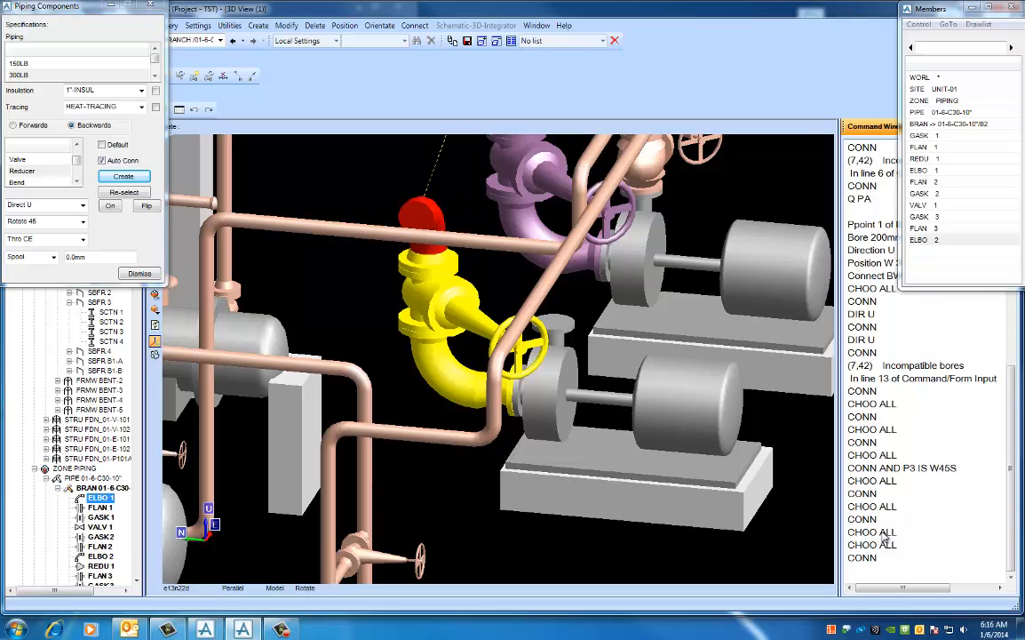
text(DIR E)
key(Return)
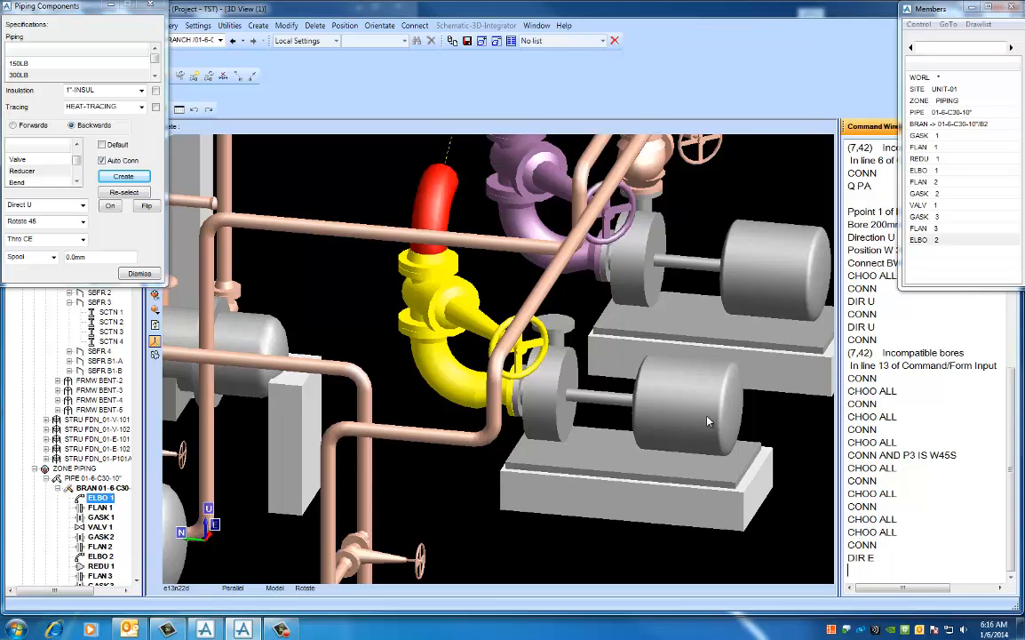
- Position the upper elbow in line with the branch head using the Thro Head option
middle_click(509, 290)
scroll(509, 292, down, 4)
middle_drag(568, 389, 560, 363)
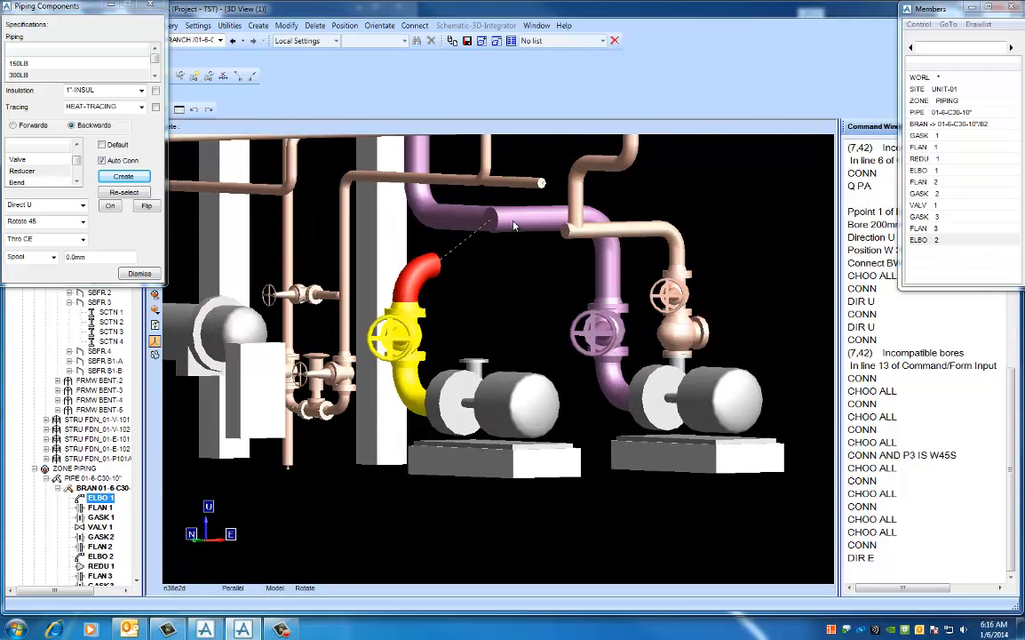
middle_drag(514, 276, 516, 291)
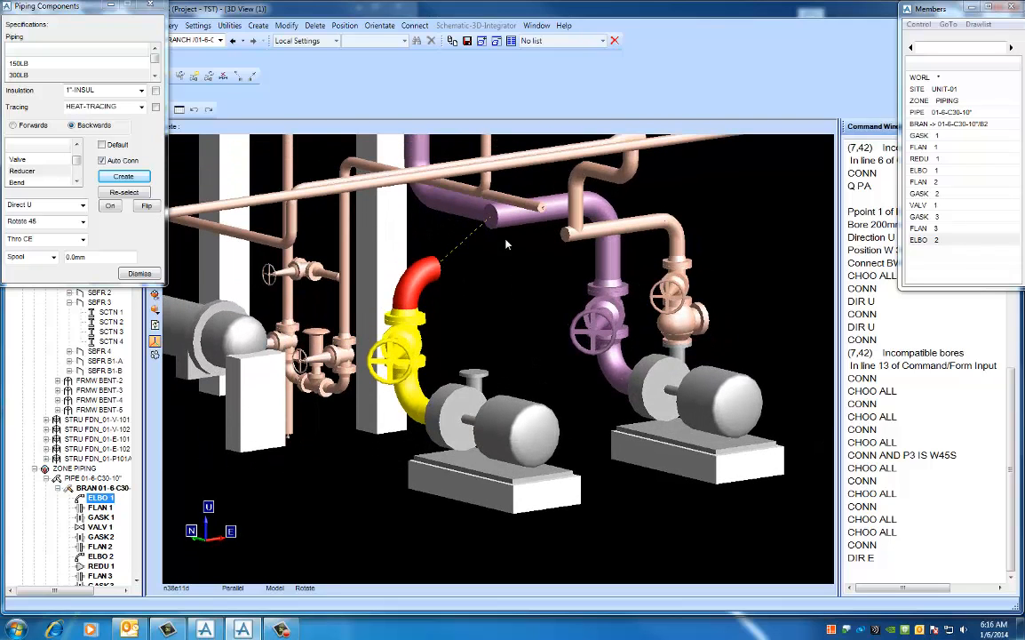
click(83, 240)
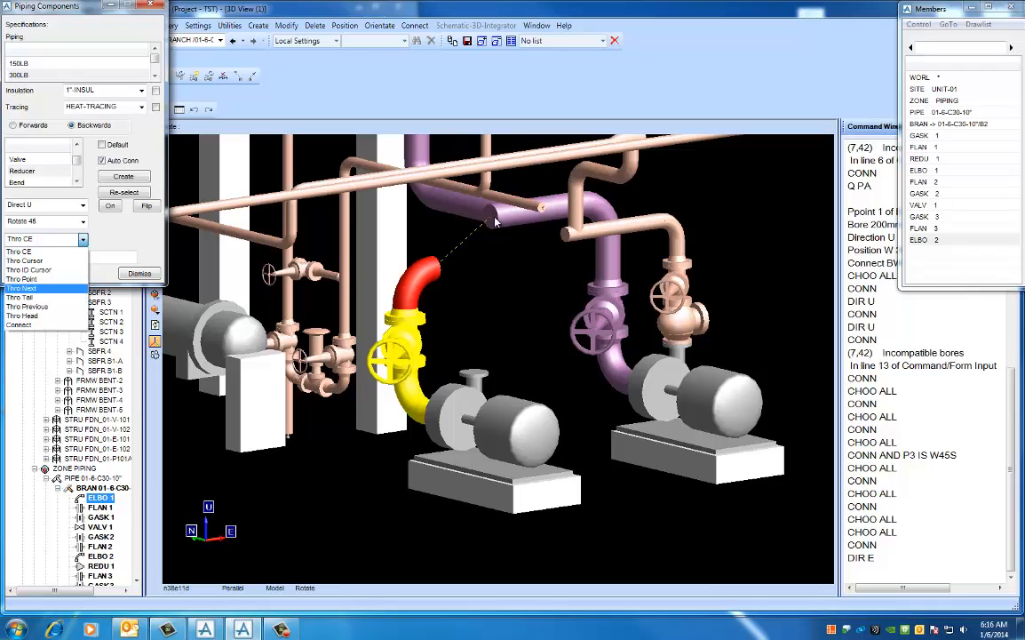
click(40, 317)
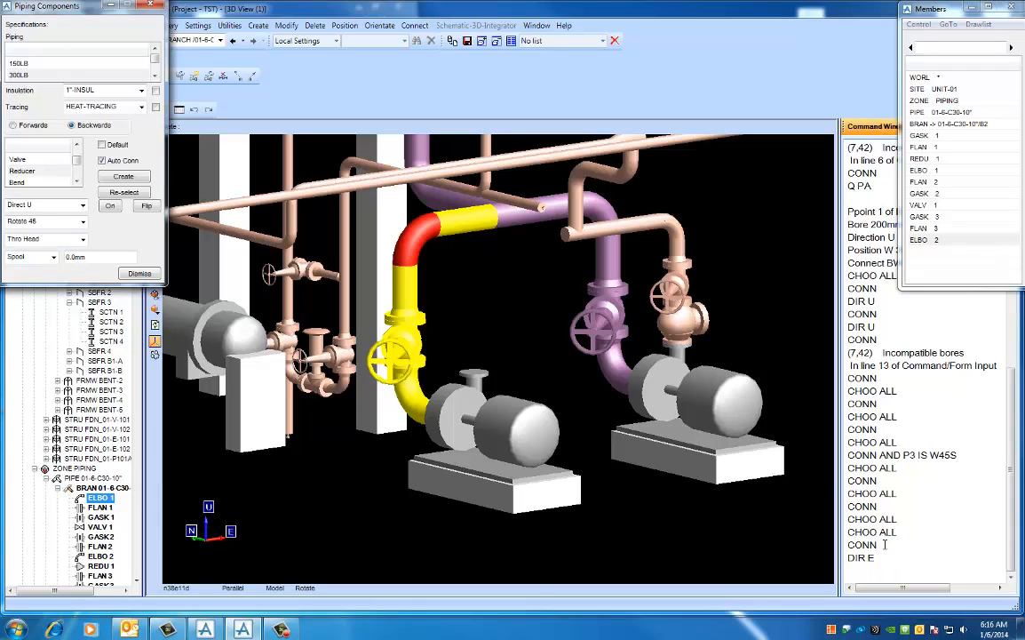
- Reconnect the upper elbow facing east with CONN and DIR E, and position it through the branch head with THR PH
click(890, 542)
text(CONN)
key(Return)
text(DIR E)
key(Return)
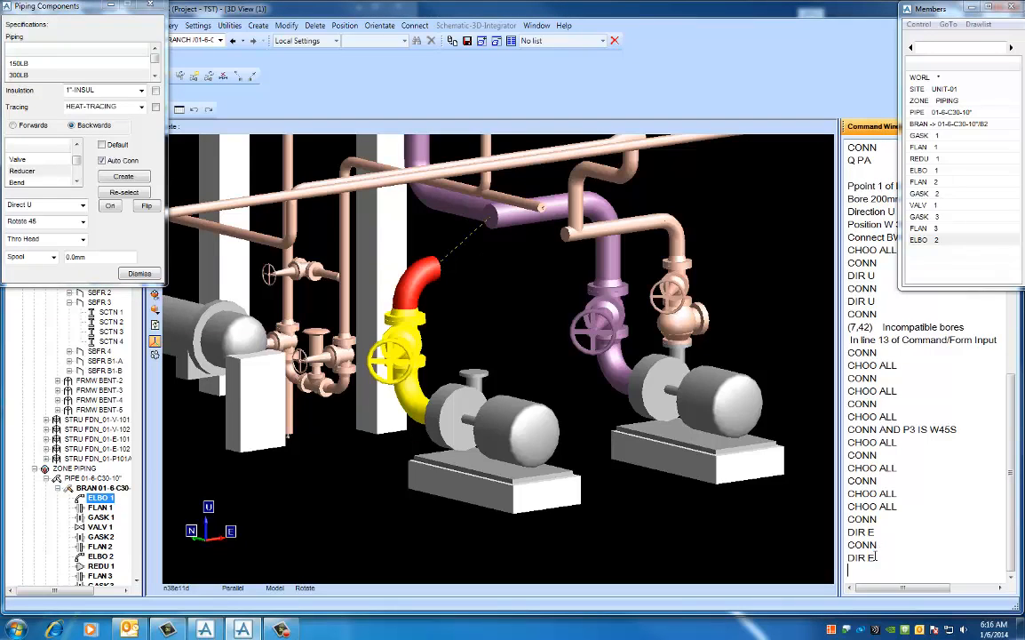
text(THR PH)
key(Return)
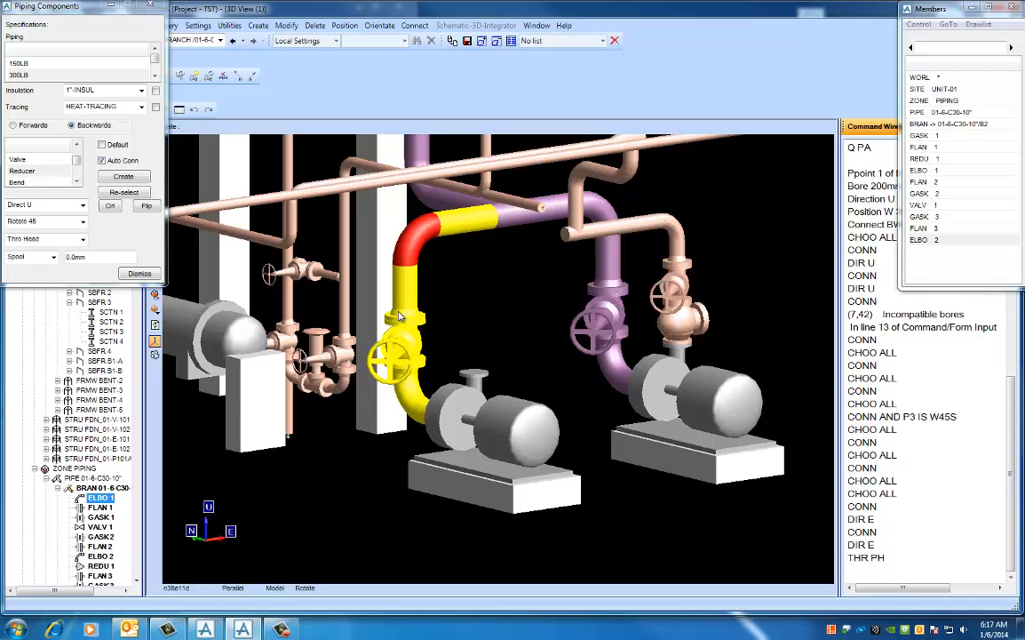
- Switch the branch's routing mode to Forwards and also issue the FOR command
click(13, 127)
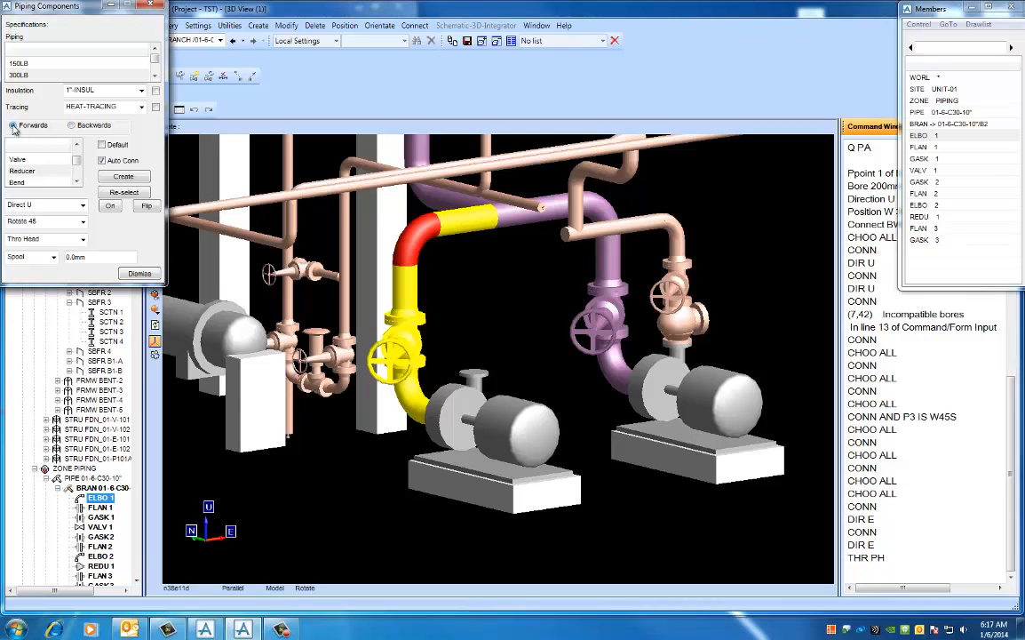
click(862, 572)
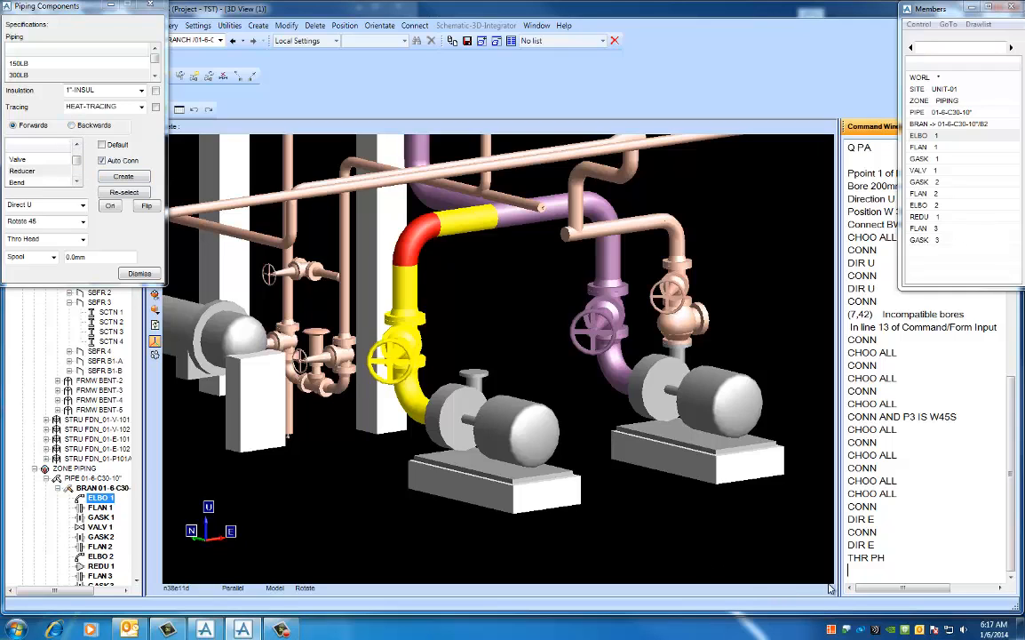
text(FOR)
key(Return)
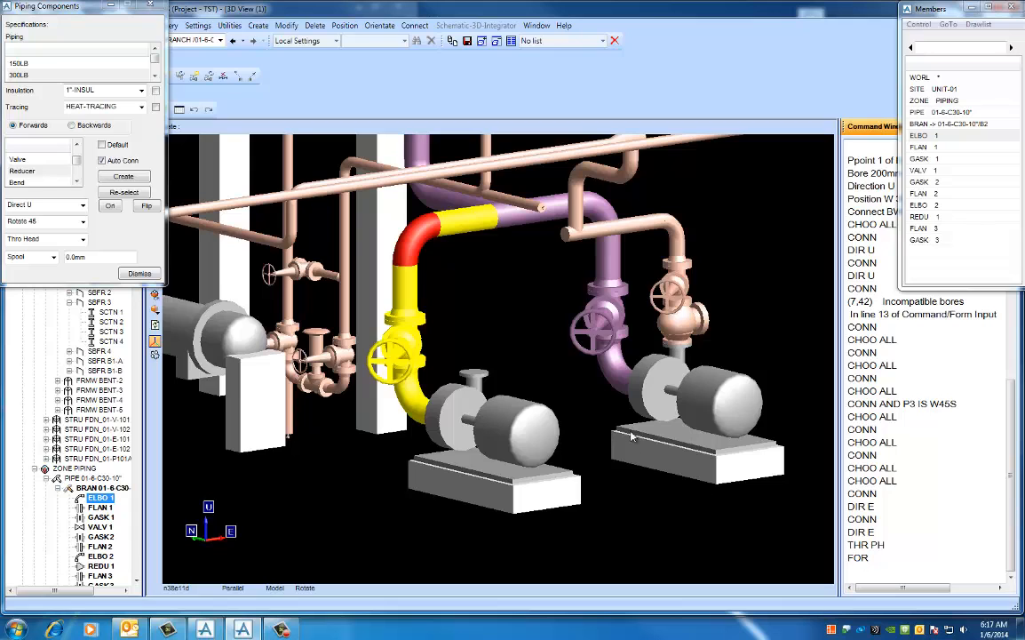
- Save the completed branch routing to the database with Savework and confirm it
mouse_move(631, 434)
middle_down()
mouse_move(652, 433)
mouse_move(625, 432)
middle_up()
scroll(625, 427, down, 2)
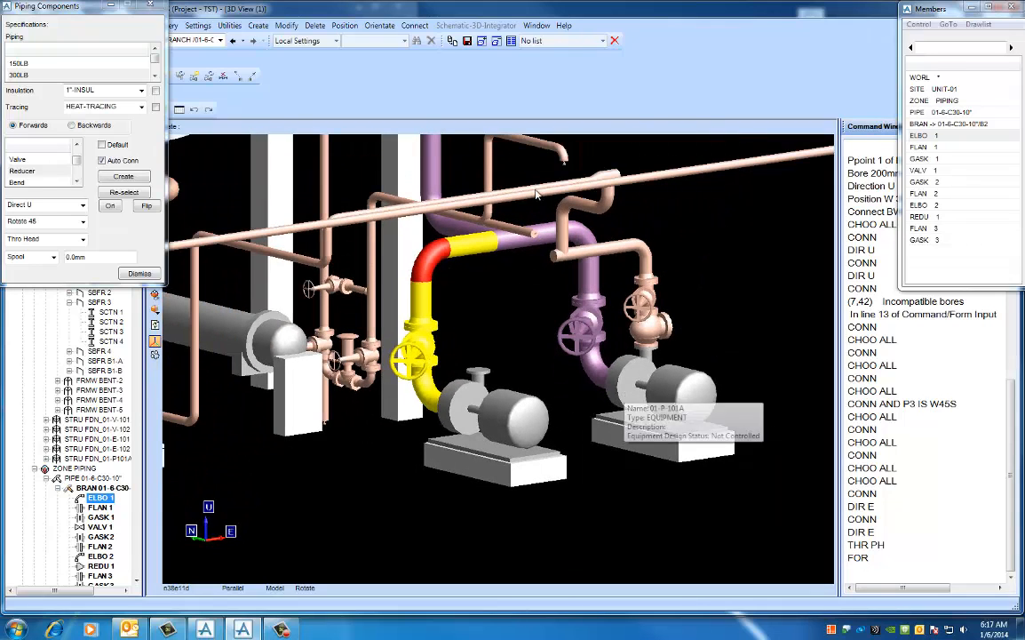
click(468, 41)
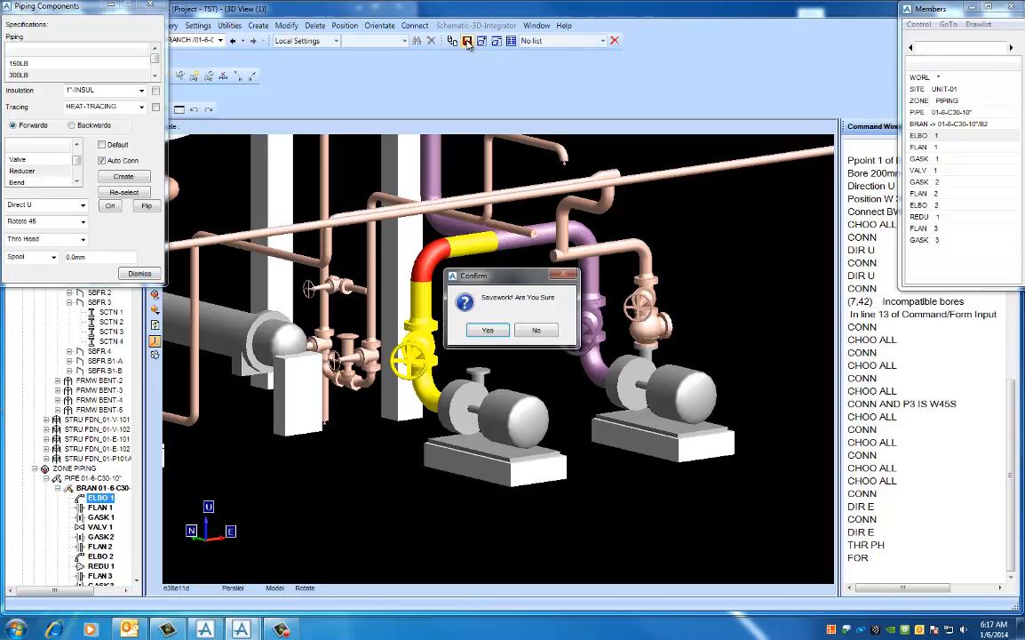
click(489, 330)
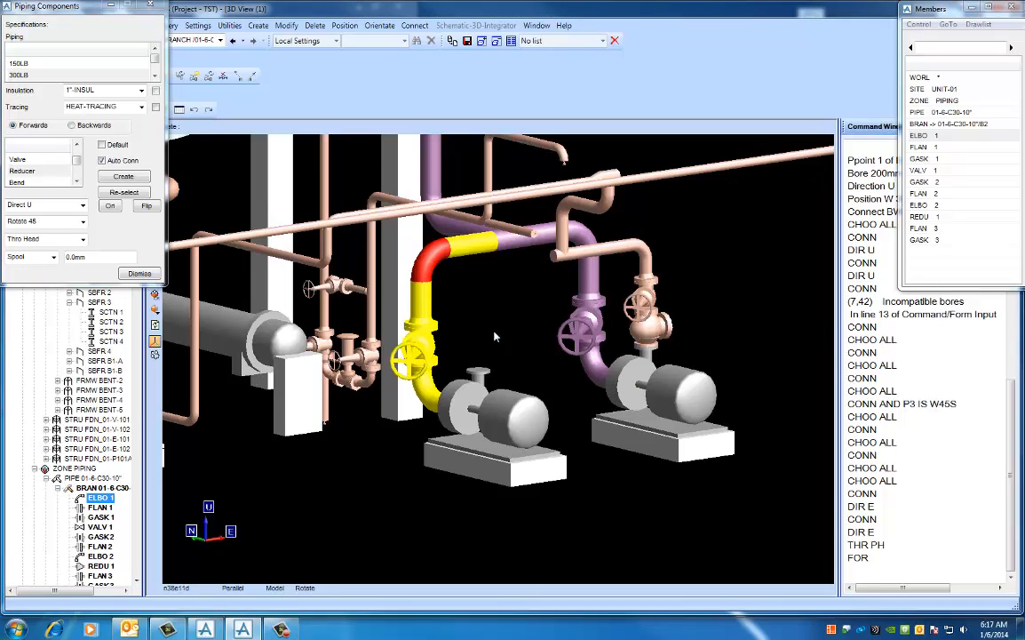